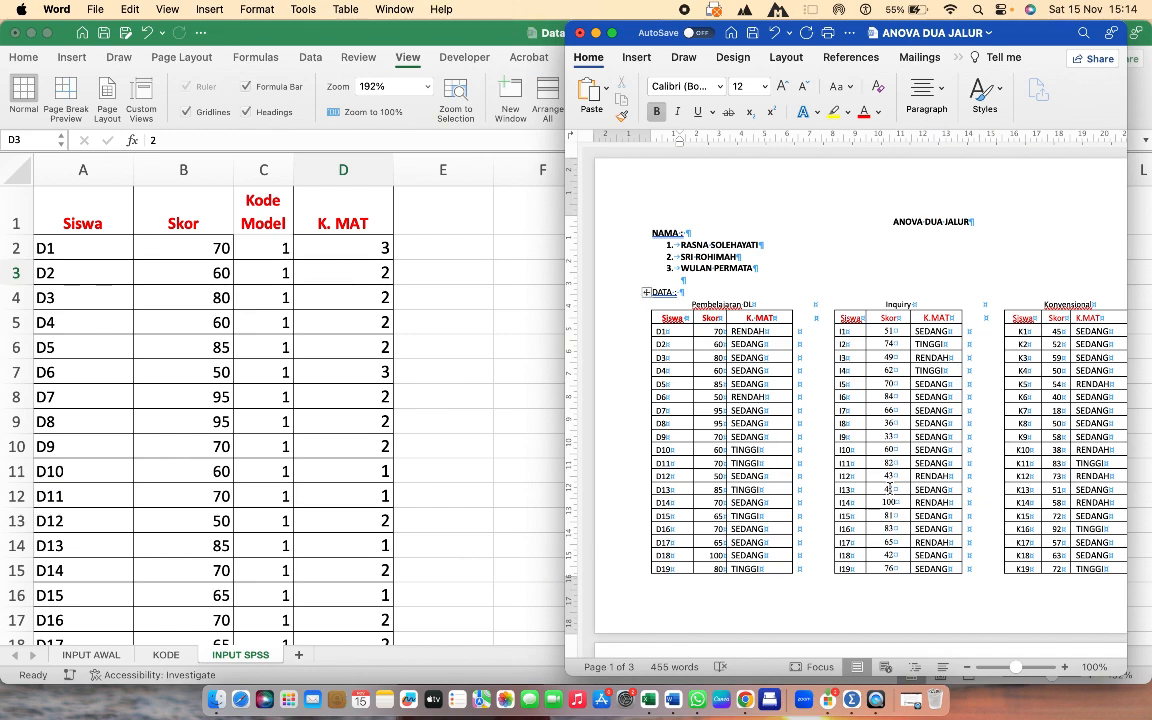
Switch to the Excel workbook and review the Pembelajaran DL, Inquiry and Konvensional tables on the INPUT AWAL sheet.
{"action": "key", "text": "Down"}
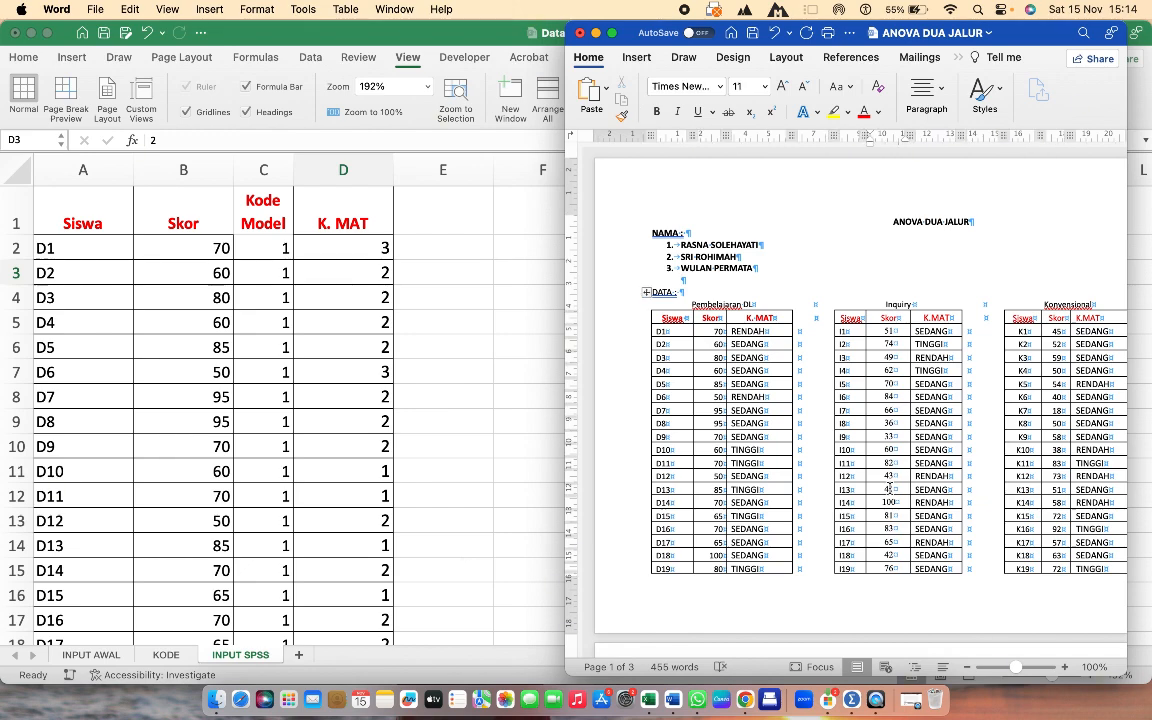
{"action": "left_click", "coordinate": [101, 661]}
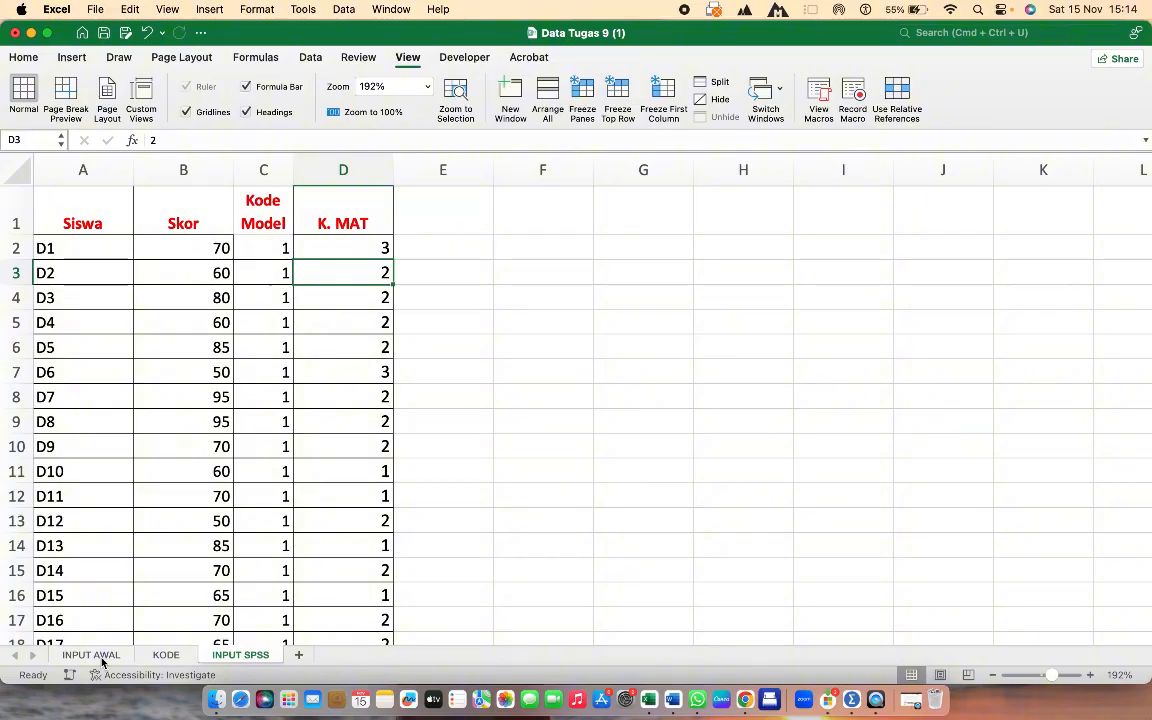
{"action": "left_click", "coordinate": [92, 655]}
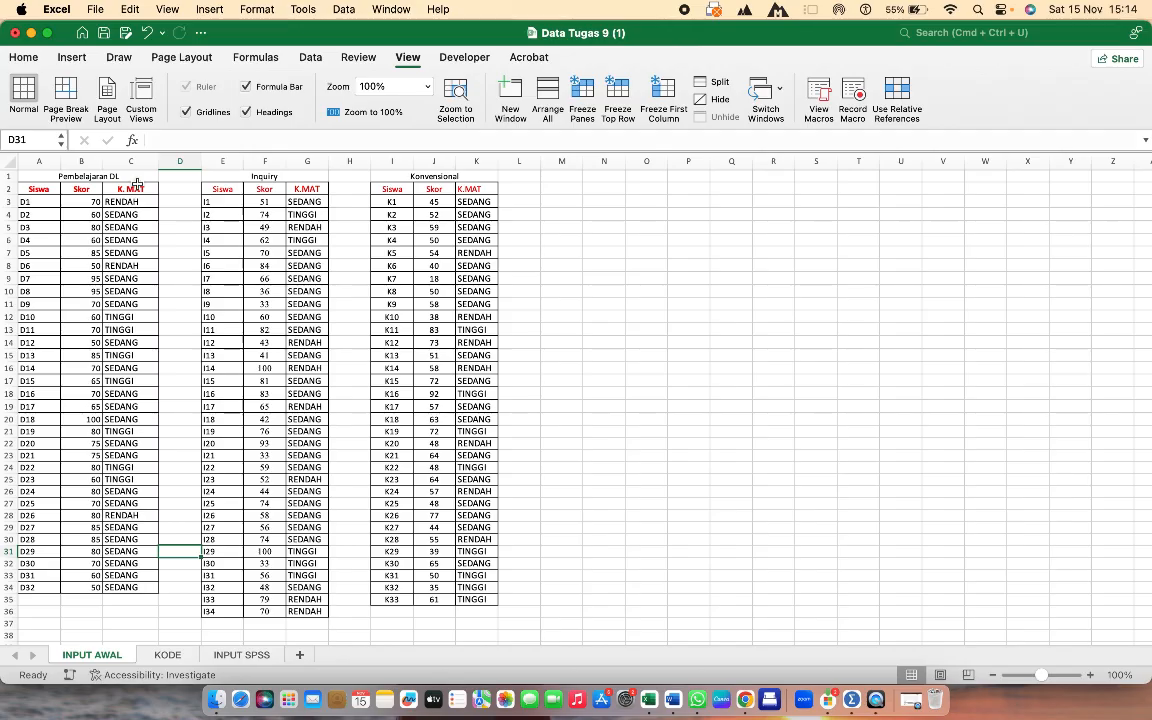
{"action": "left_click", "coordinate": [303, 177]}
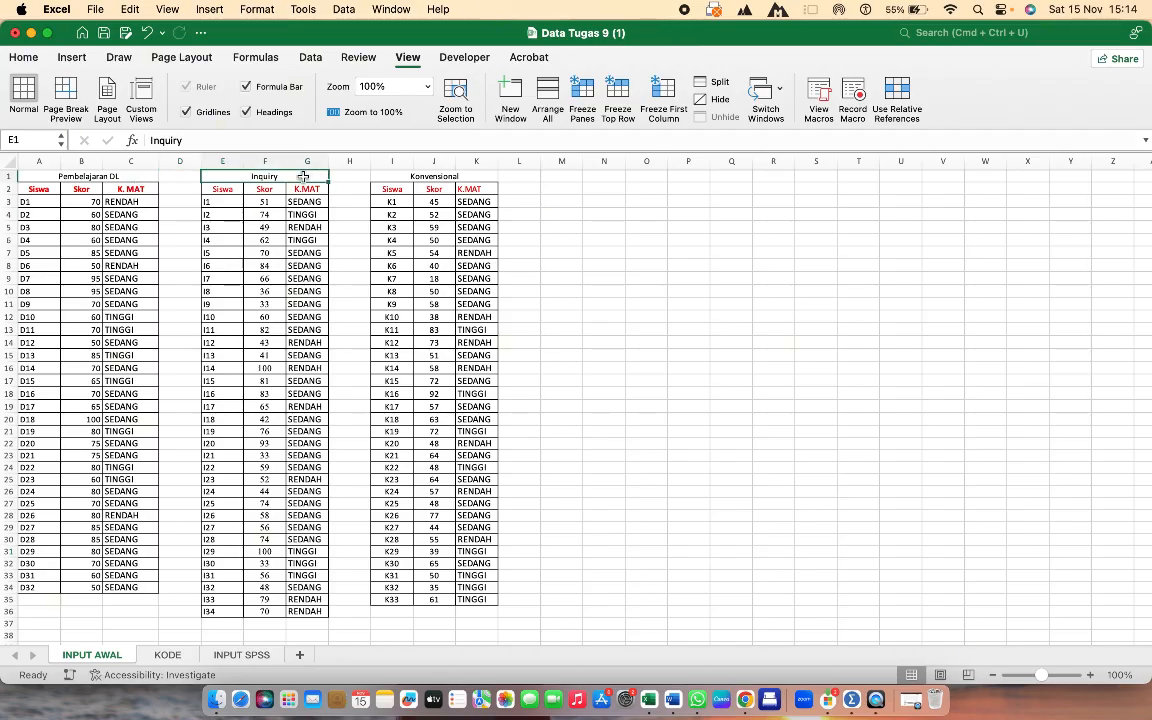
{"action": "left_click", "coordinate": [471, 177]}
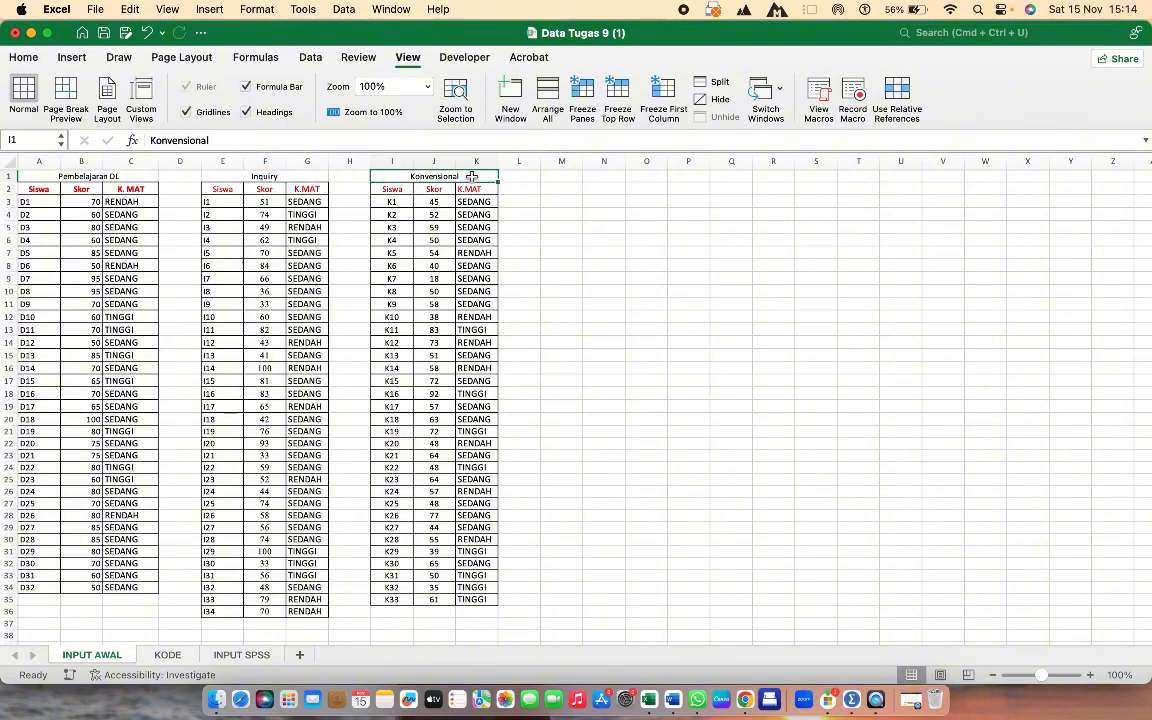
{"action": "left_click", "coordinate": [604, 256]}
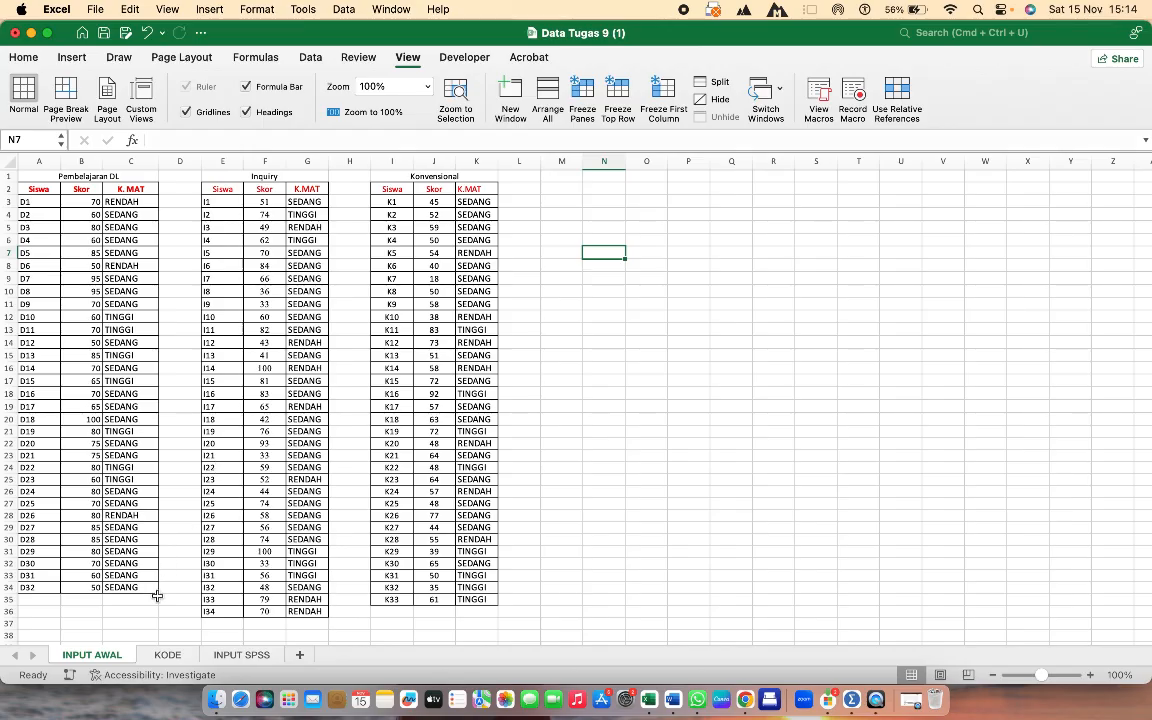
Examine the numeric K. MAT codes in the three learning model tables on the KODE sheet.
{"action": "left_click", "coordinate": [166, 655]}
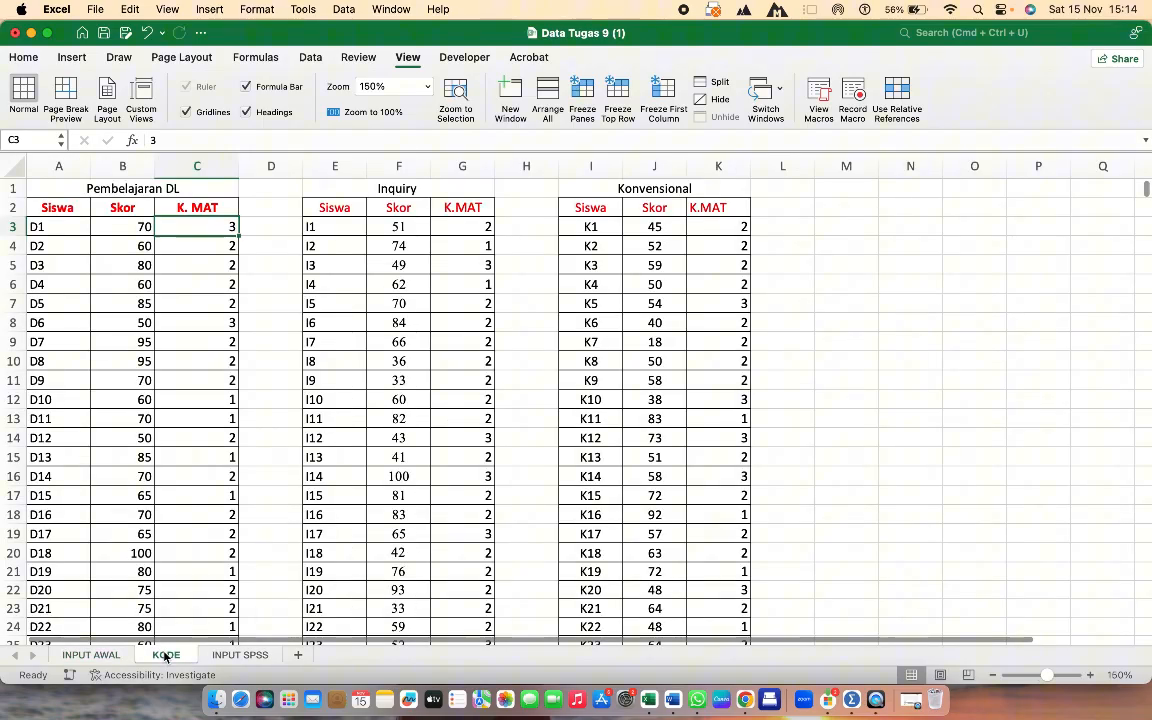
{"action": "left_click", "coordinate": [437, 547]}
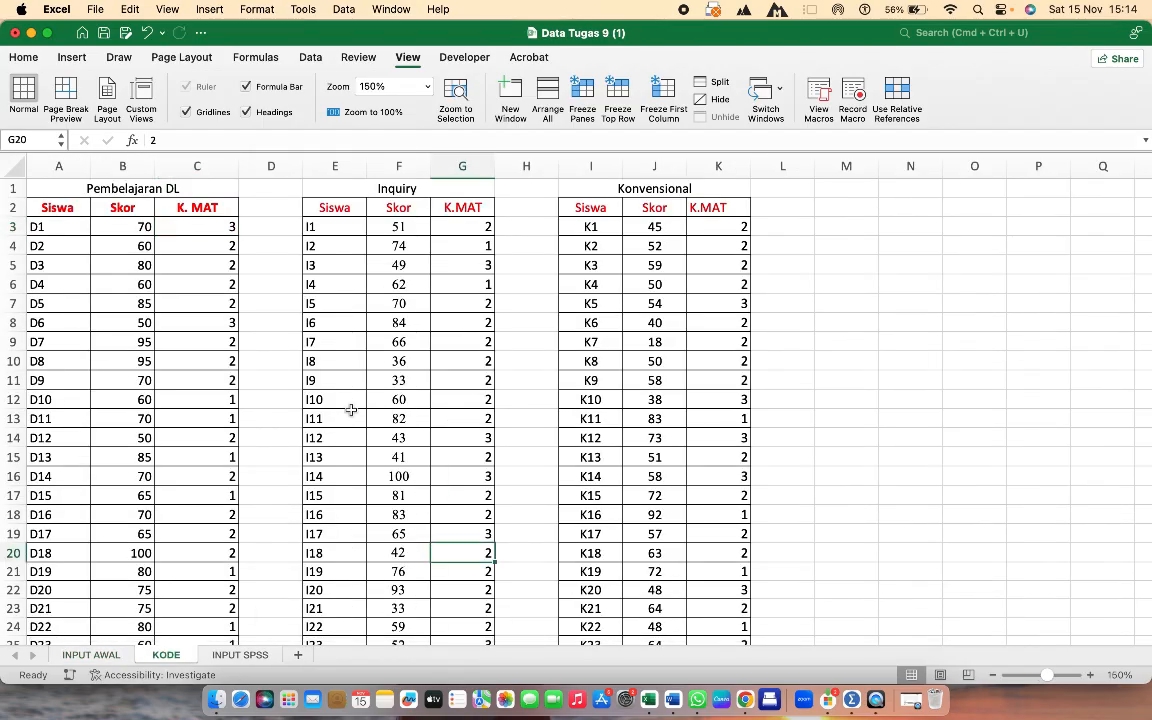
{"action": "left_click", "coordinate": [223, 262]}
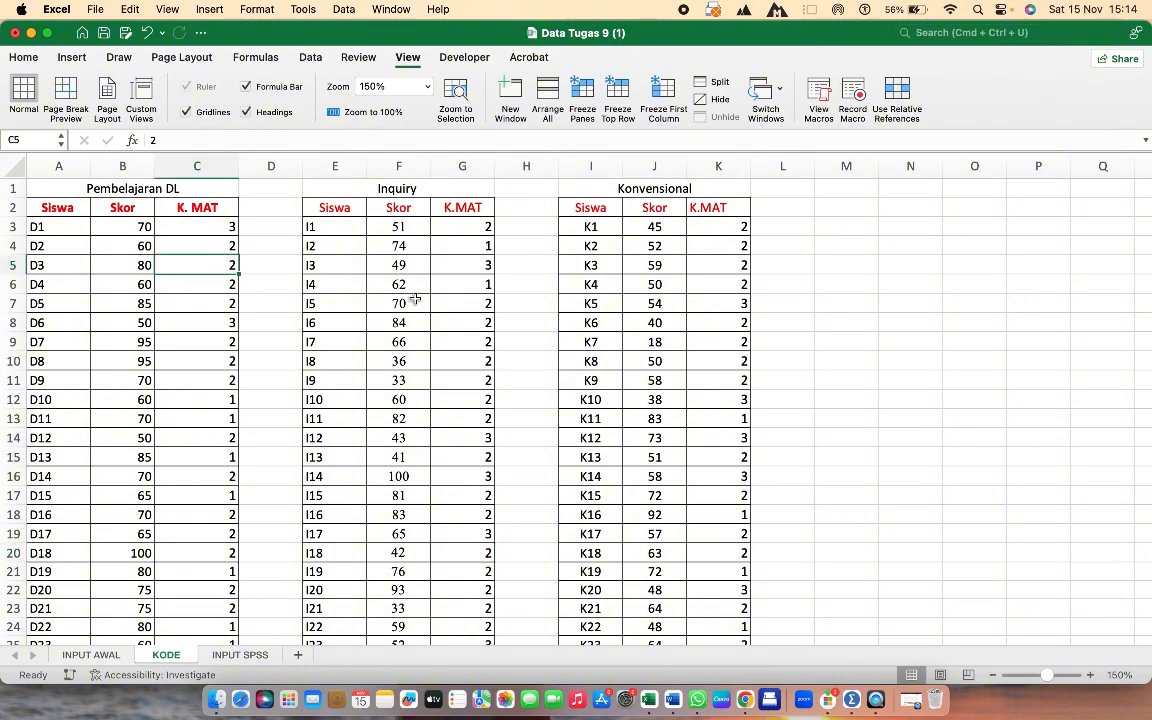
{"action": "left_click", "coordinate": [719, 297]}
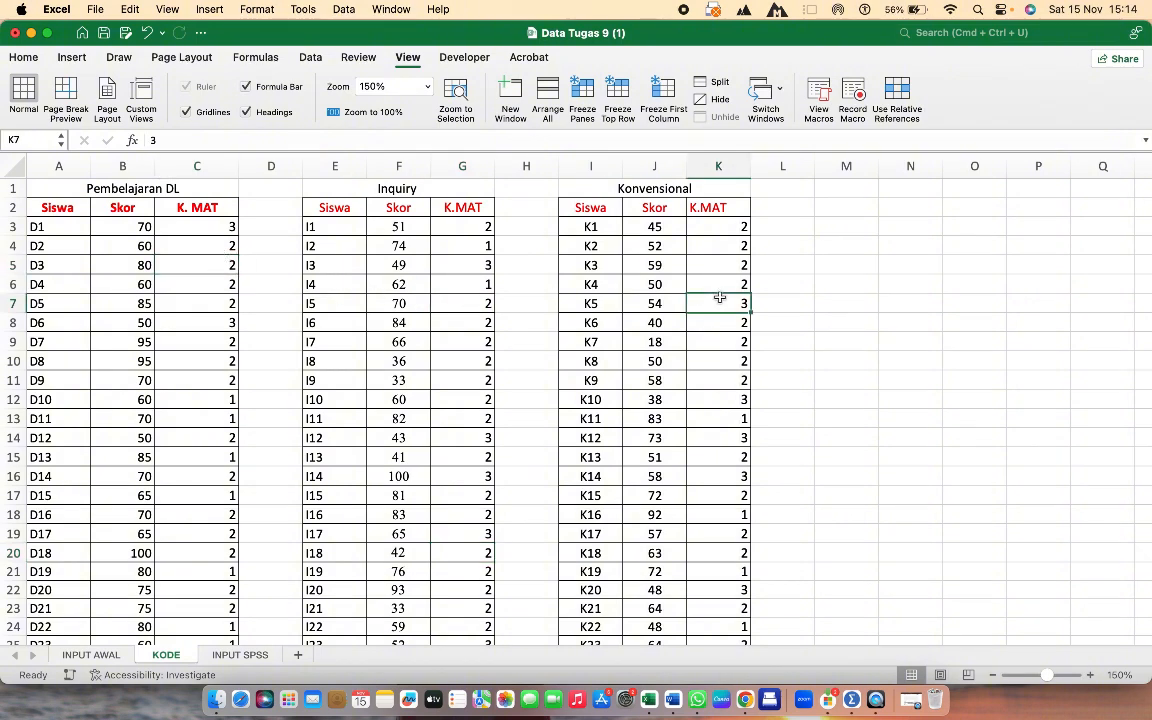
Examine the Kode Model column on the INPUT SPSS sheet across the D, I and K student rows.
{"action": "left_click", "coordinate": [240, 656]}
{"action": "left_click", "coordinate": [483, 564]}
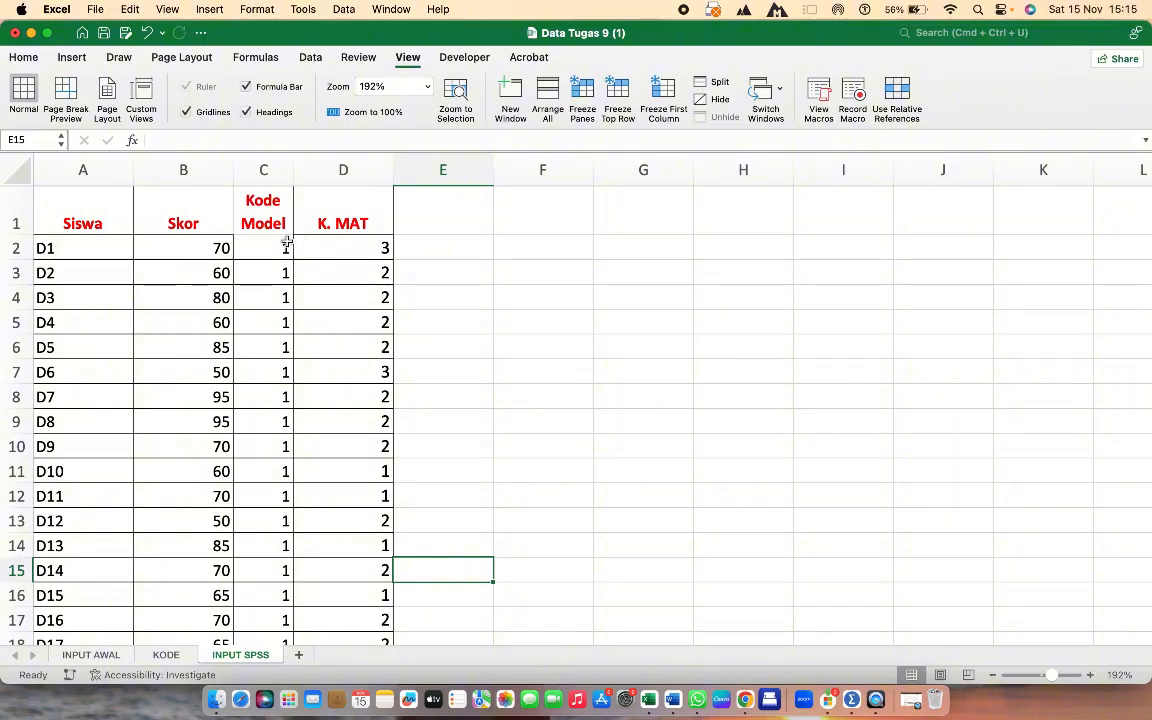
{"action": "left_click", "coordinate": [247, 240]}
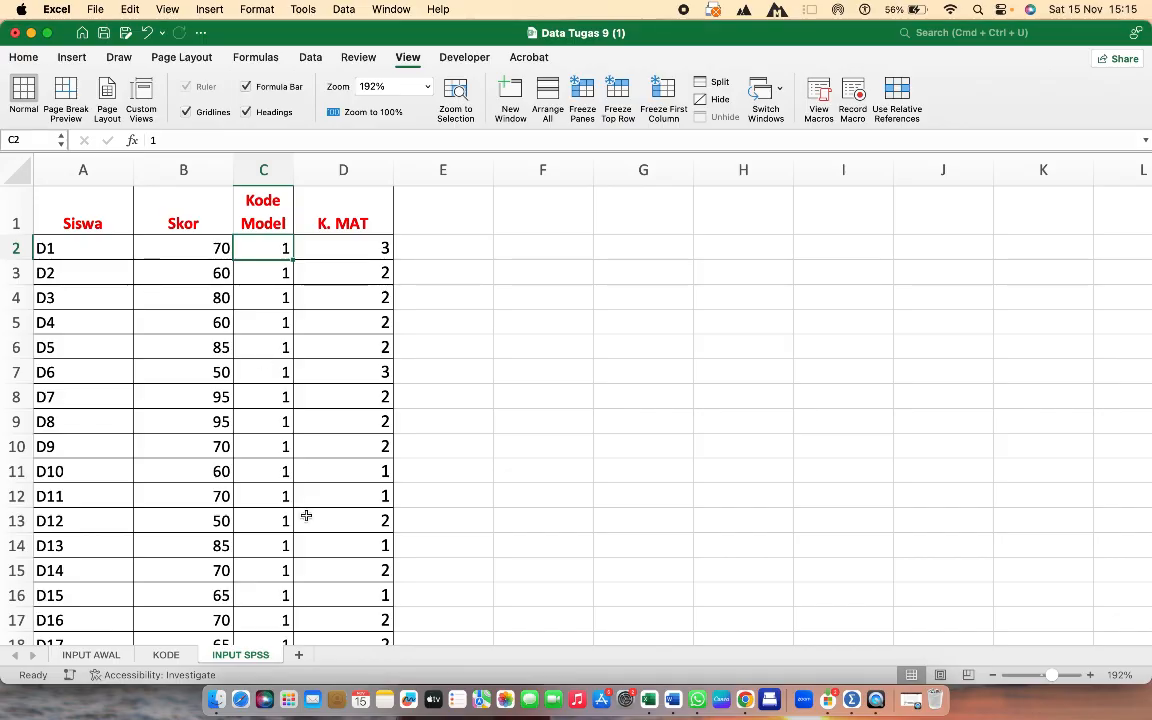
{"action": "scroll", "coordinate": [249, 532], "scroll_direction": "down", "scroll_amount": 15}
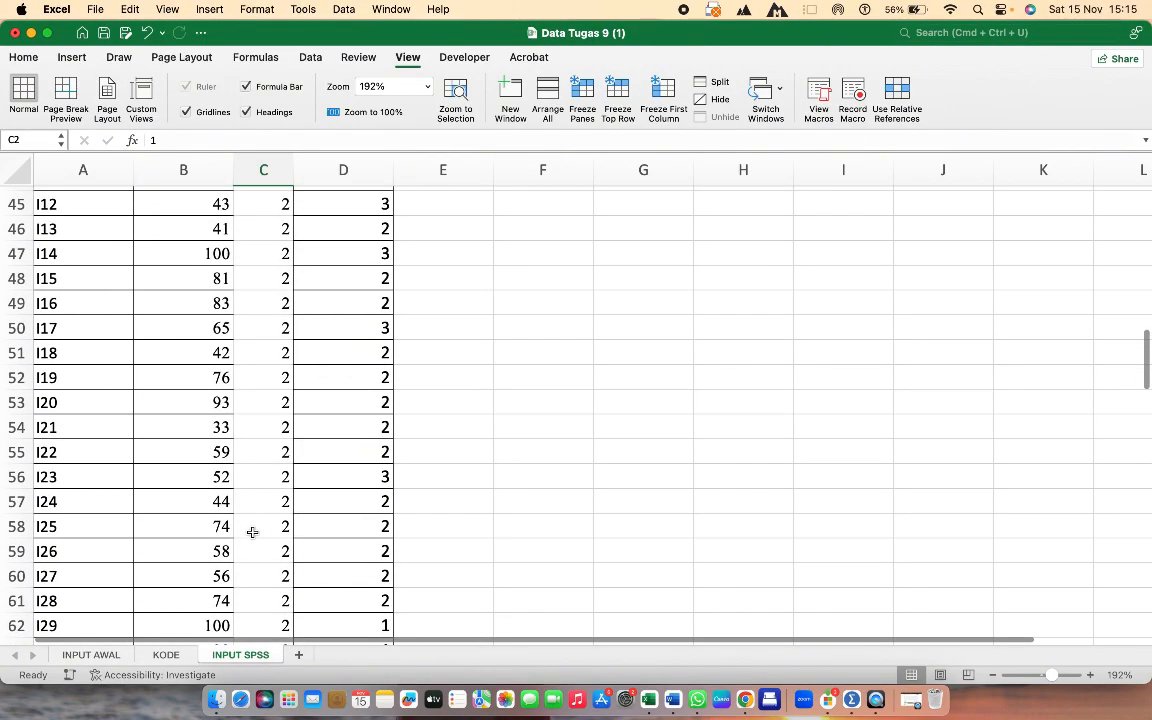
{"action": "left_click", "coordinate": [275, 468]}
{"action": "scroll", "coordinate": [275, 468], "scroll_direction": "down", "scroll_amount": 5}
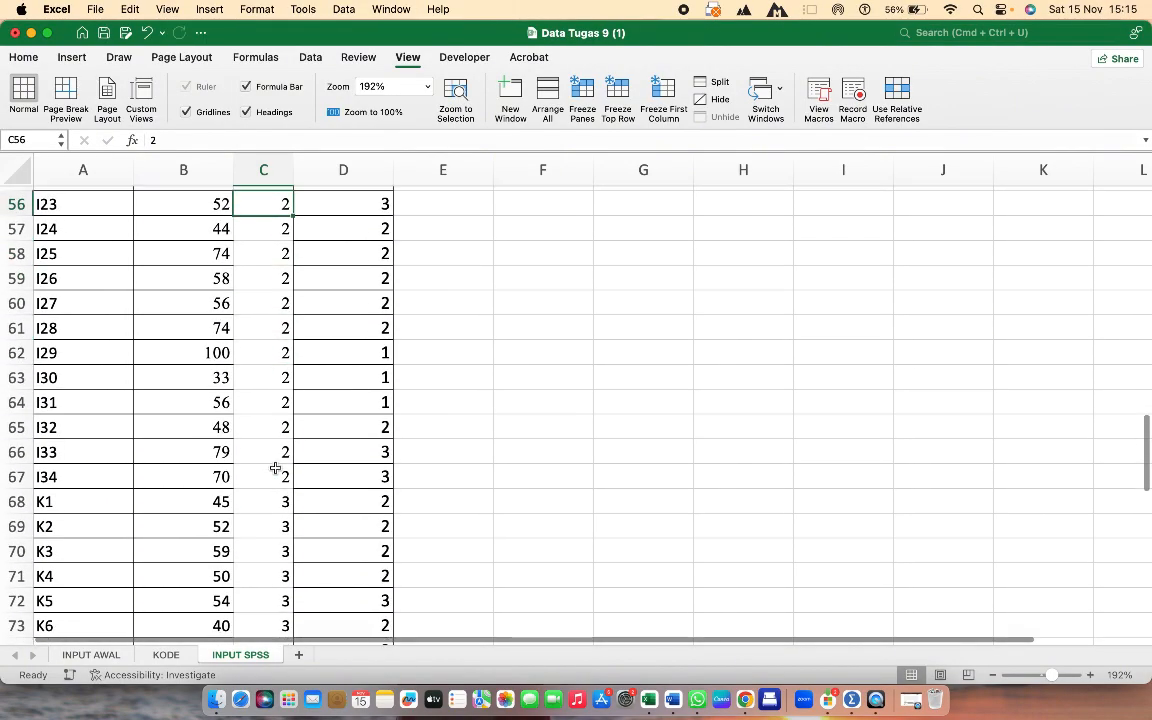
{"action": "scroll", "coordinate": [280, 440], "scroll_direction": "down", "scroll_amount": 2}
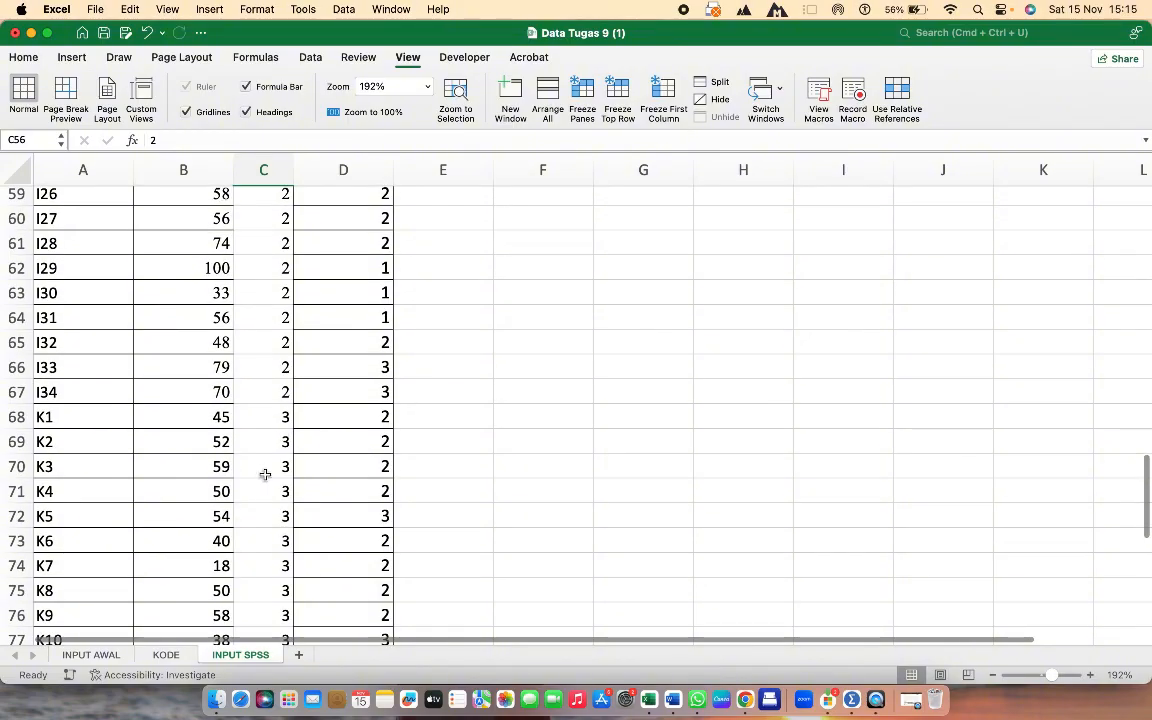
{"action": "left_click", "coordinate": [265, 475]}
{"action": "scroll", "coordinate": [265, 475], "scroll_direction": "up", "scroll_amount": 20}
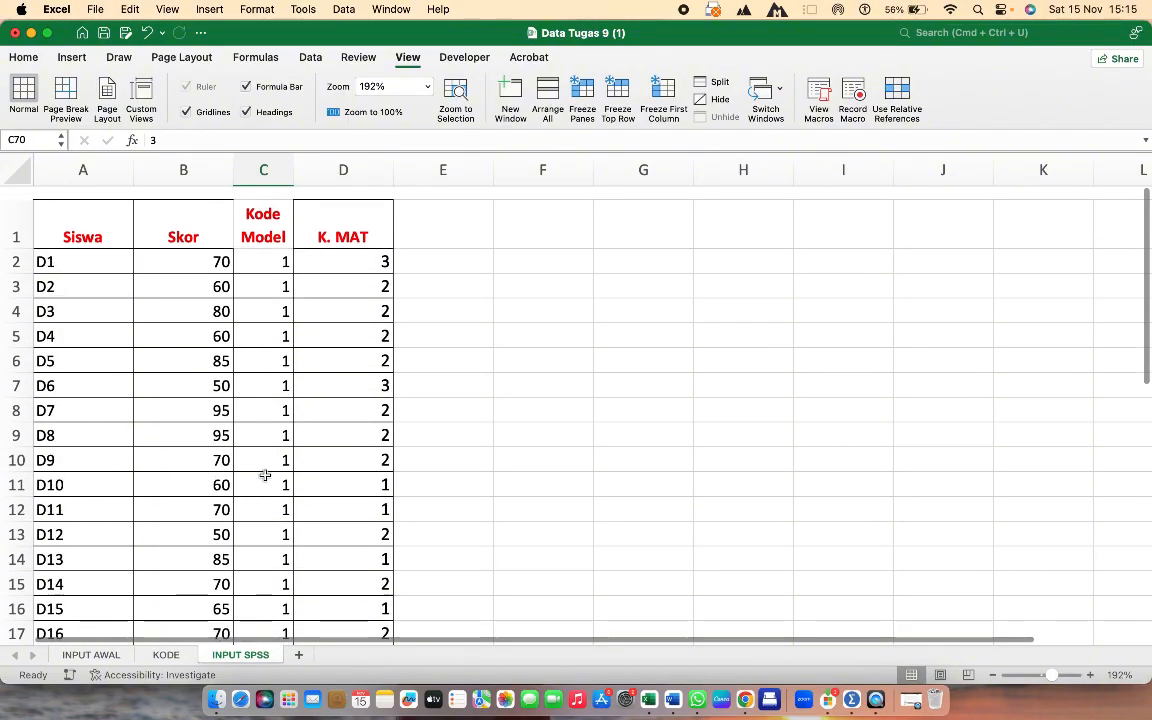
{"action": "scroll", "coordinate": [438, 353], "scroll_direction": "down", "scroll_amount": 1}
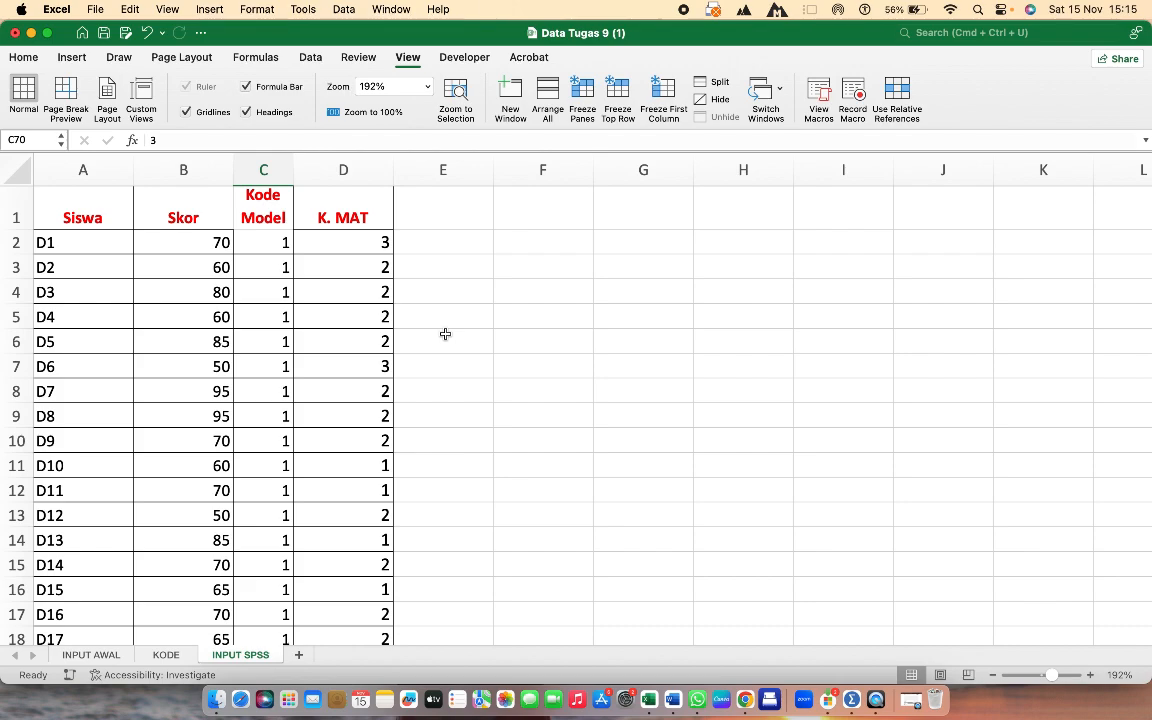
Check the K. MAT codes for students D1, D2 and D10 on the INPUT SPSS sheet.
{"action": "left_click", "coordinate": [445, 334]}
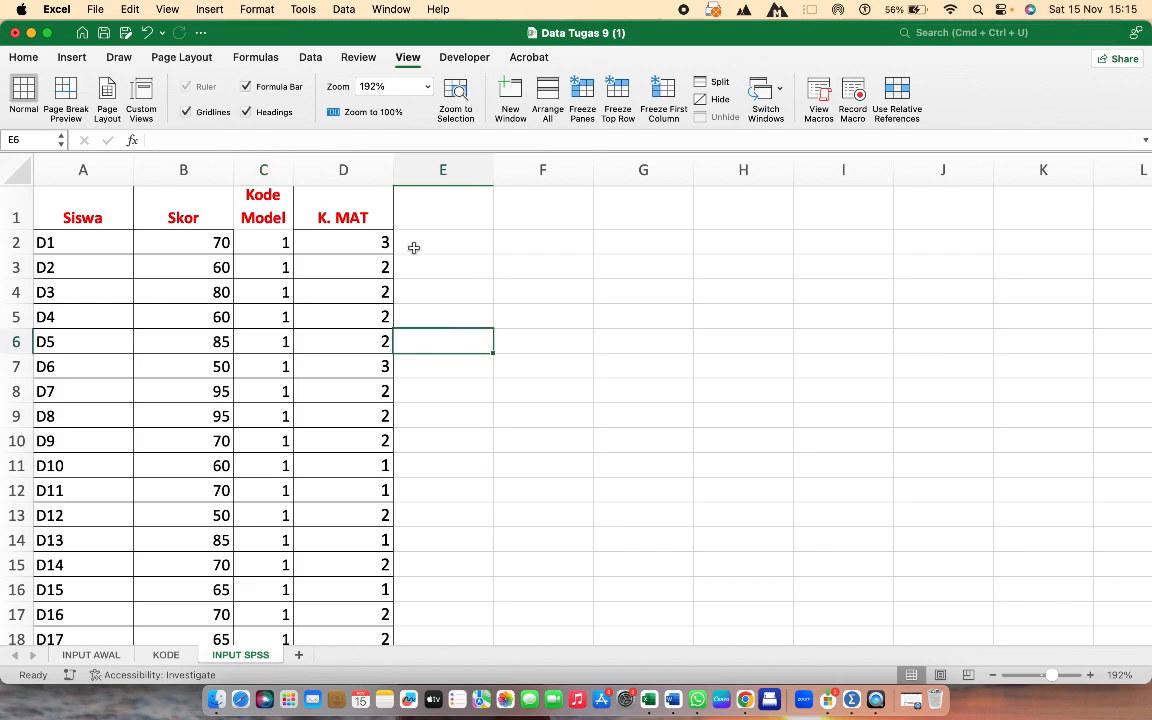
{"action": "left_click", "coordinate": [375, 243]}
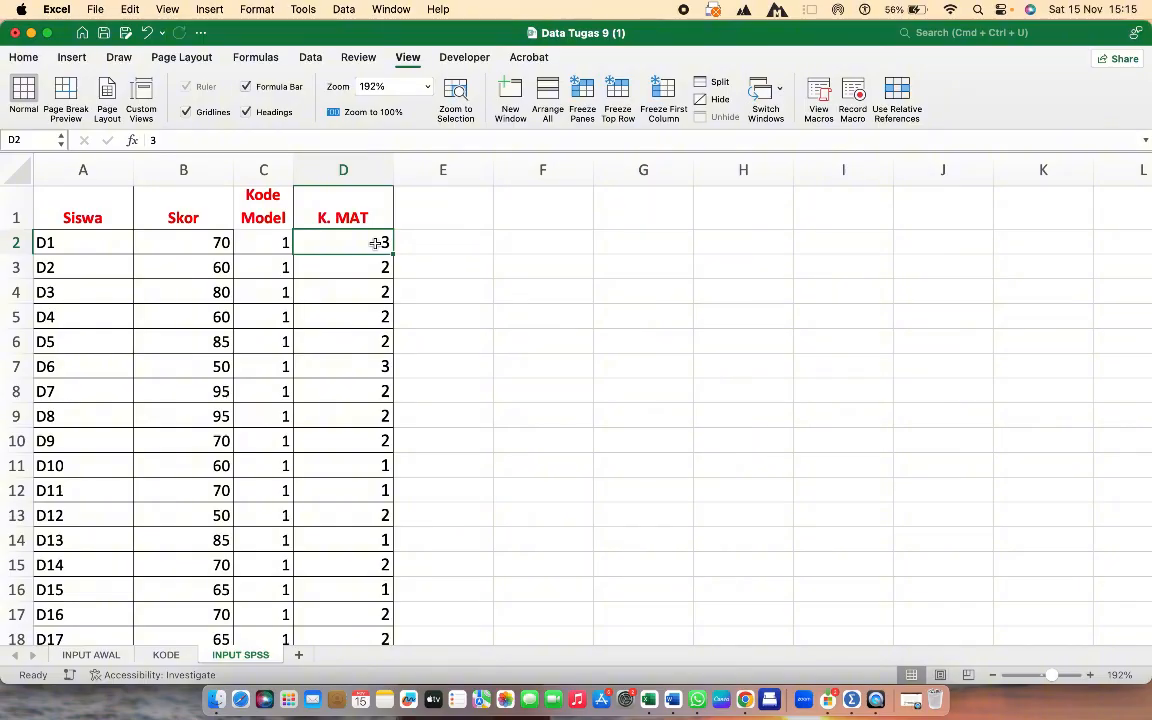
{"action": "left_click", "coordinate": [458, 247]}
{"action": "left_click", "coordinate": [383, 243]}
{"action": "left_click", "coordinate": [375, 262]}
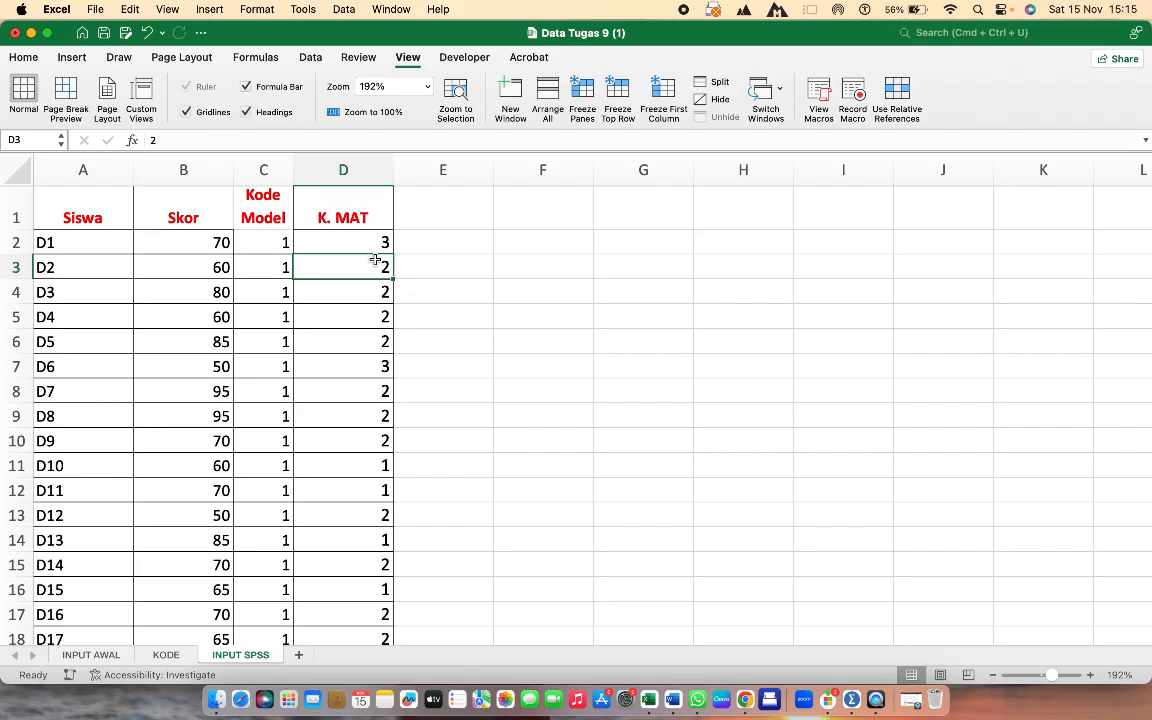
{"action": "left_click", "coordinate": [352, 465]}
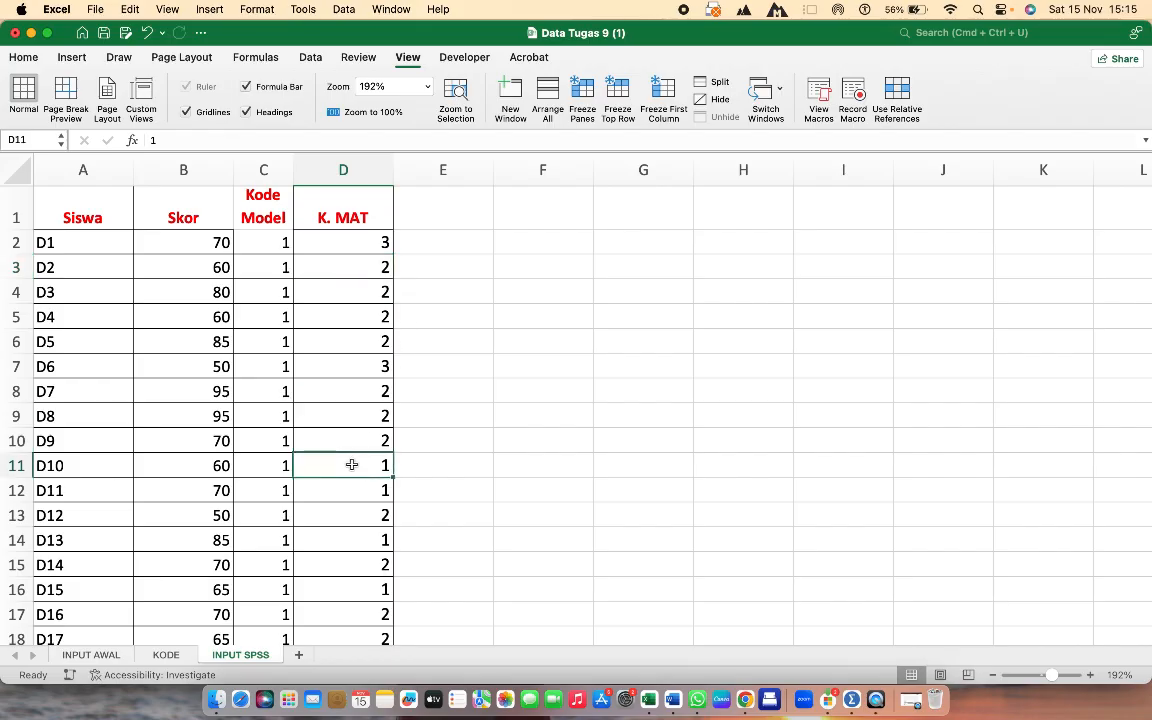
{"action": "left_click", "coordinate": [513, 440]}
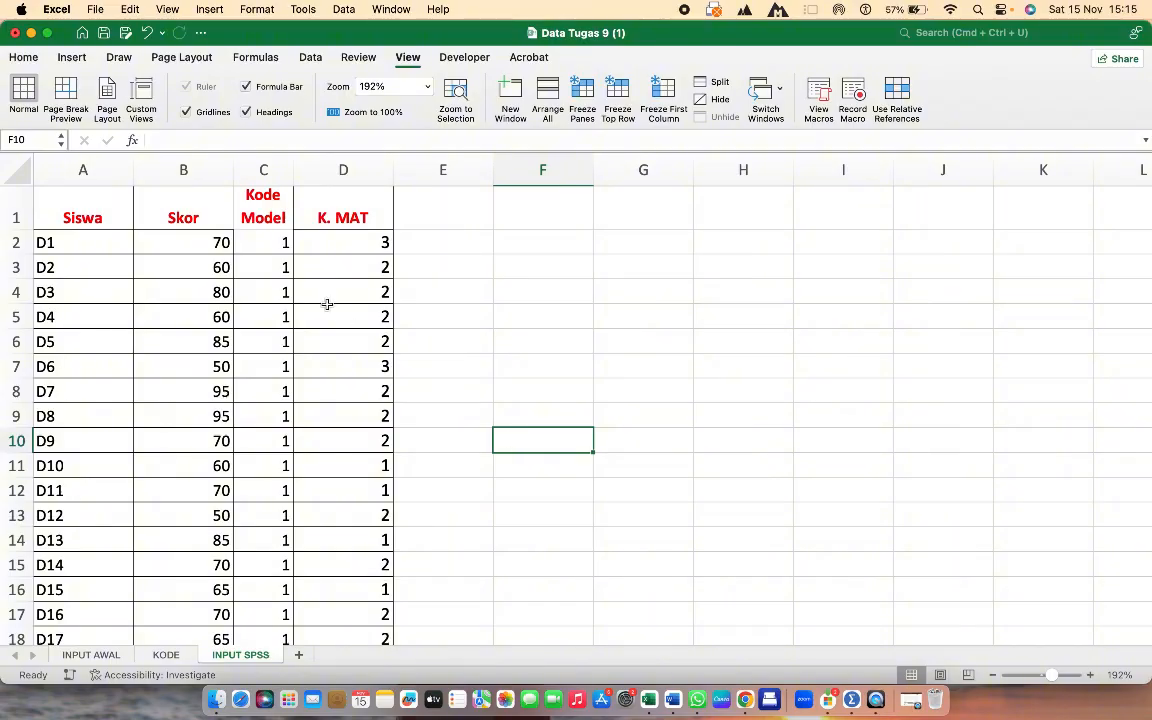
Review the Siswa, Skor and Kode Model entries in the first student's row.
{"action": "left_click", "coordinate": [203, 242]}
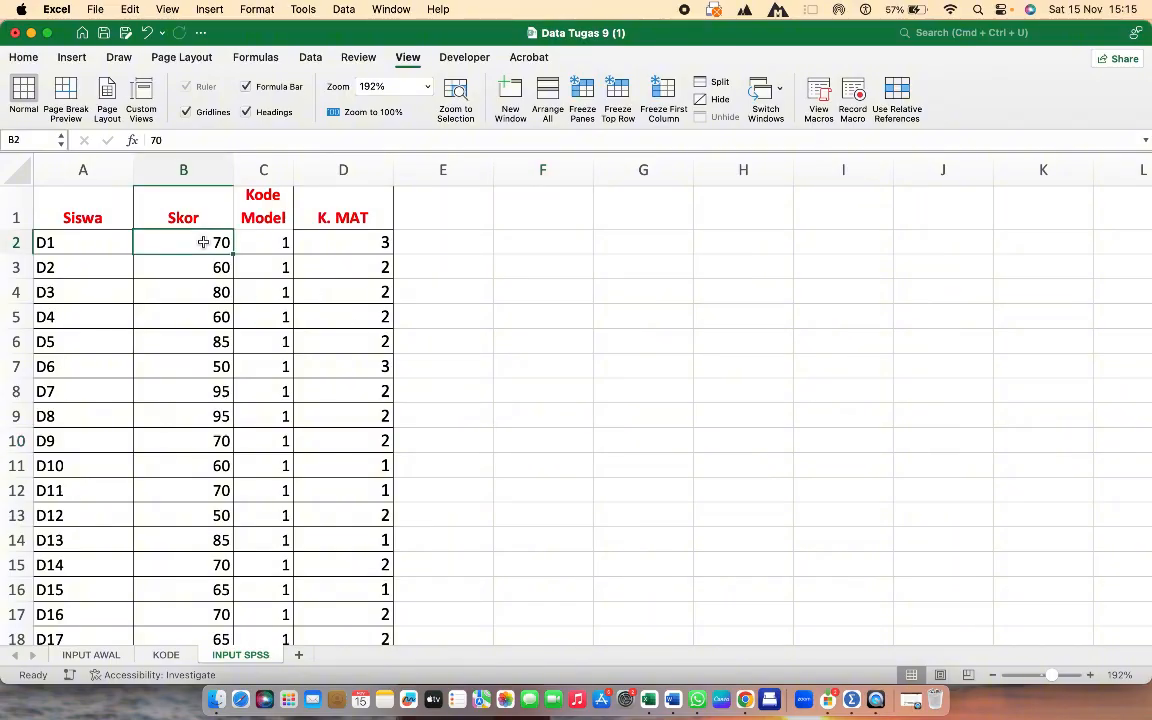
{"action": "key", "text": "shift+Right"}
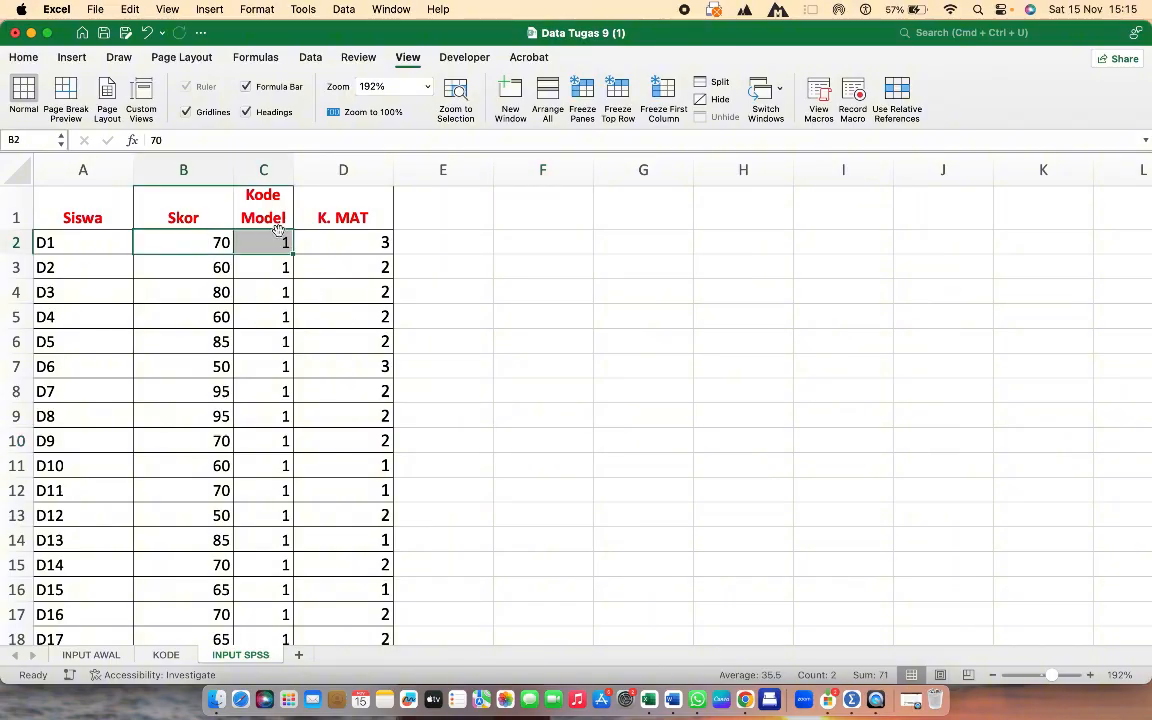
{"action": "key", "text": "Right"}
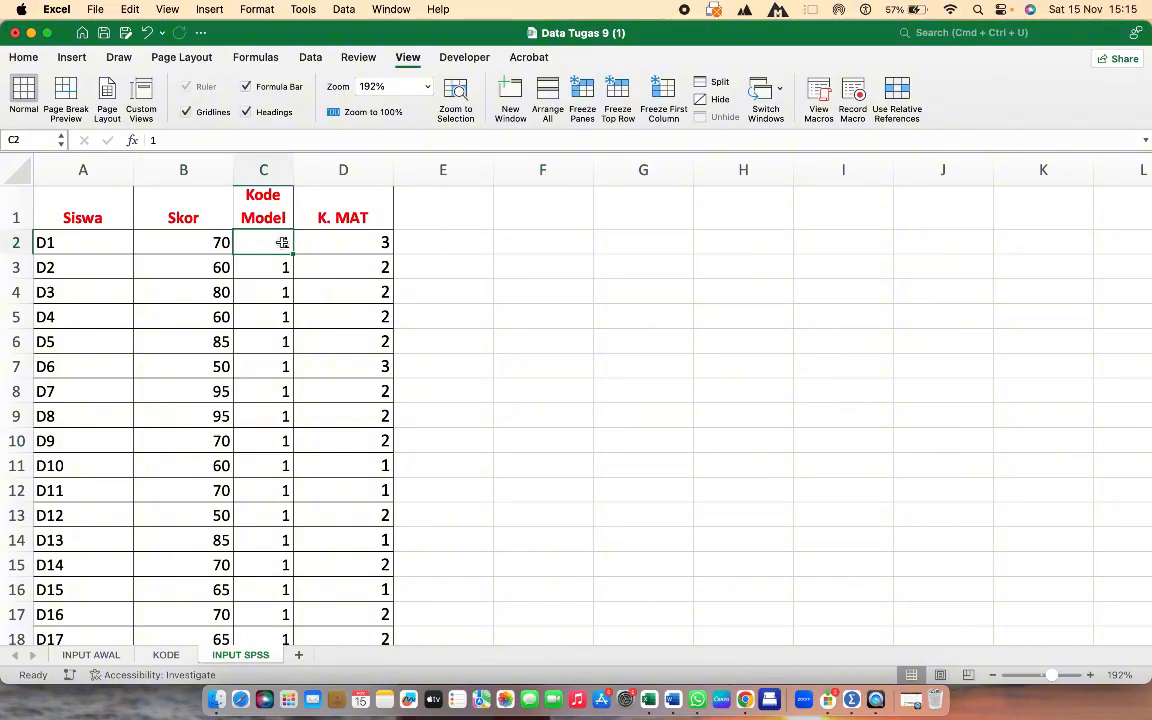
{"action": "left_click", "coordinate": [185, 240]}
{"action": "left_click", "coordinate": [113, 232]}
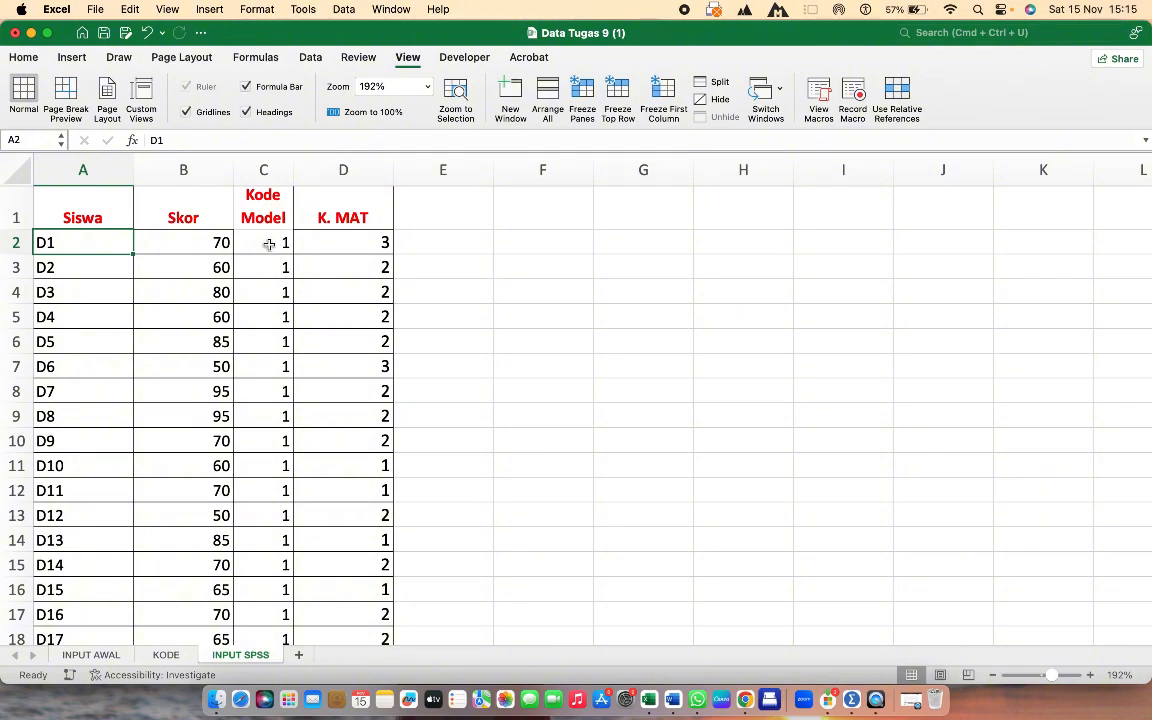
Switch to SPSS Statistics and inspect the definitions of Literasi_Sains, Model_Pembelajaran and Kemampuan_Mat in Variable View.
{"action": "left_click", "coordinate": [850, 698]}
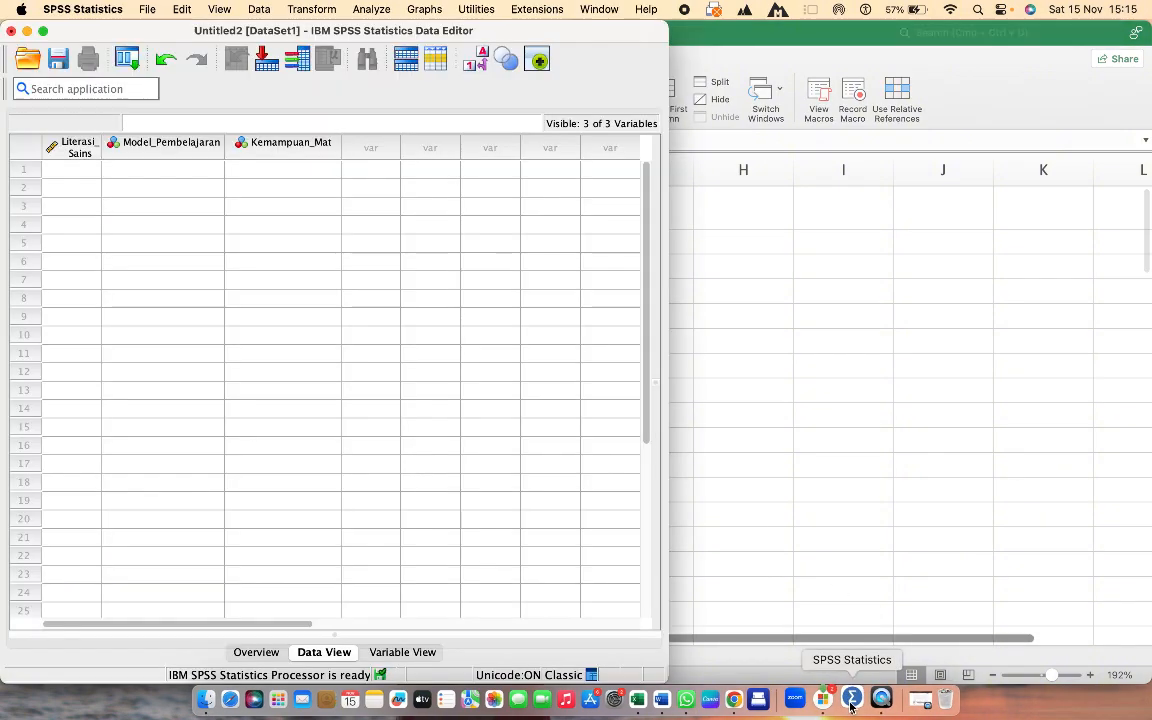
{"action": "scroll", "coordinate": [393, 380], "scroll_direction": "right", "scroll_amount": 2}
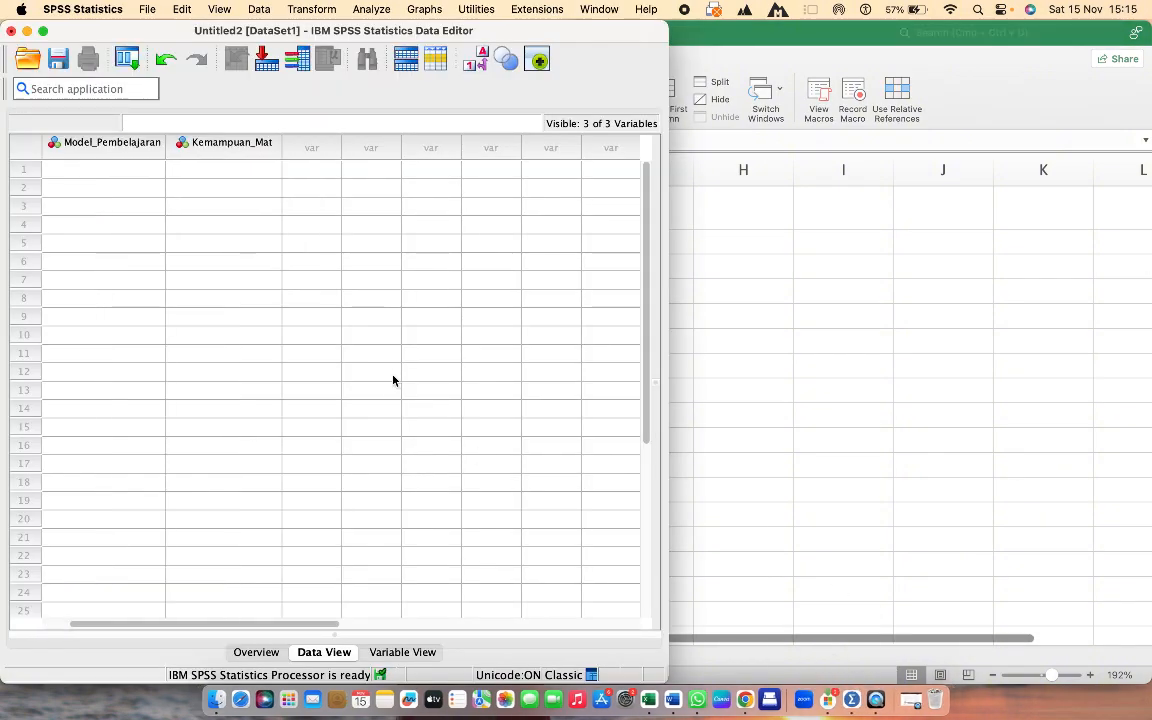
{"action": "left_click", "coordinate": [396, 653]}
{"action": "left_click", "coordinate": [414, 430]}
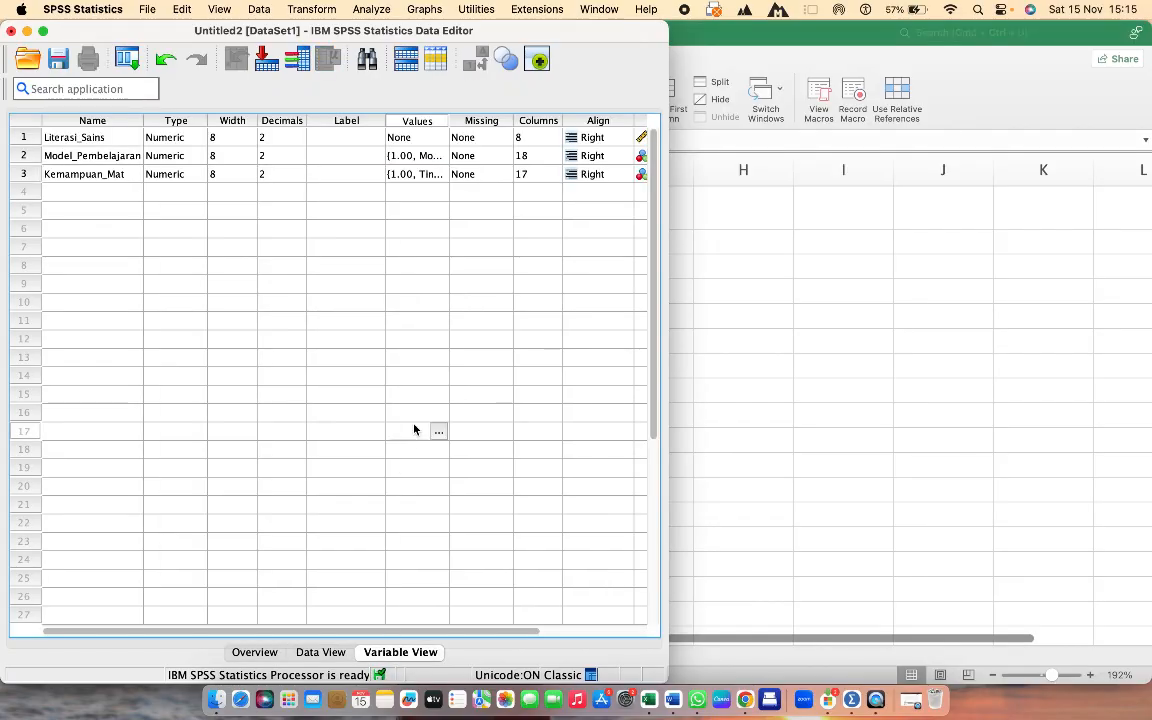
{"action": "left_click", "coordinate": [125, 140]}
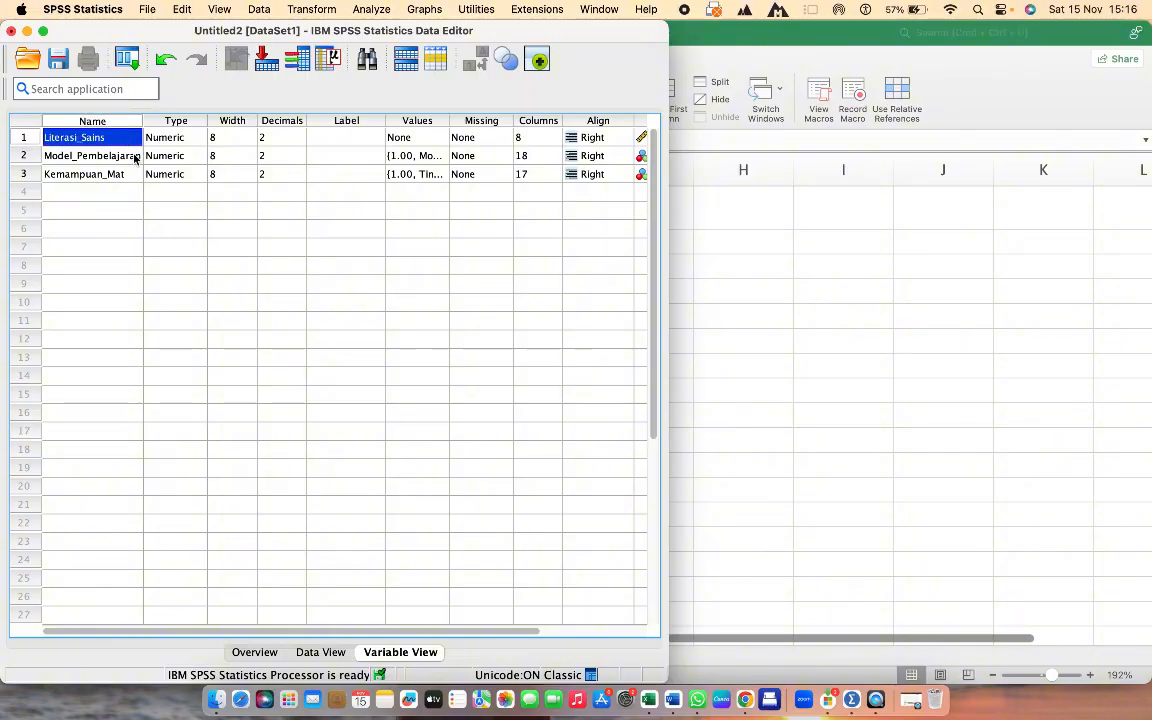
{"action": "left_click", "coordinate": [135, 159]}
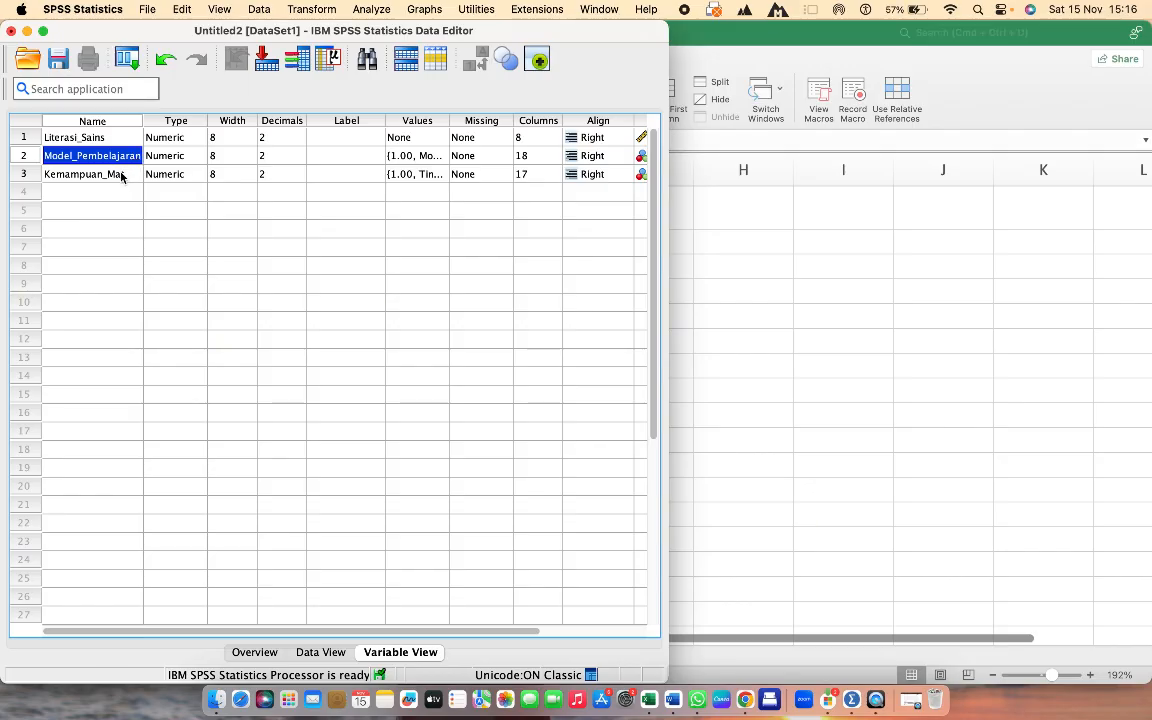
{"action": "left_click", "coordinate": [121, 175]}
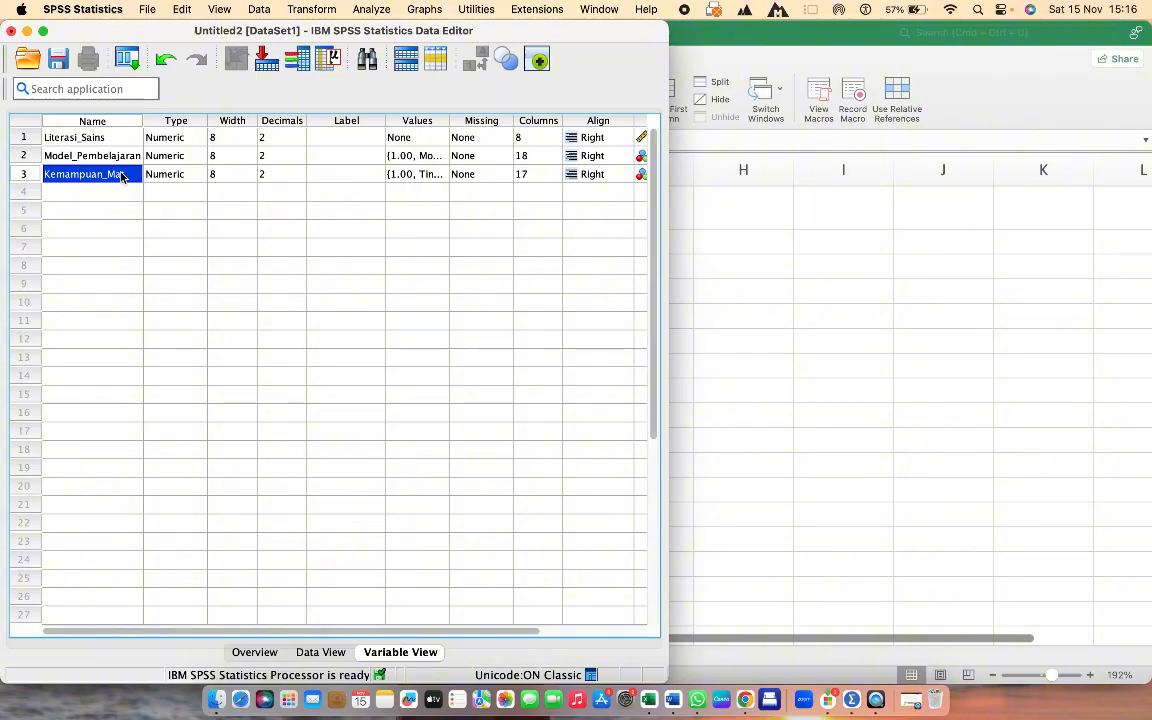
Inspect the value labels defined for the Model_Pembelajaran variable and close them unchanged.
{"action": "left_click", "coordinate": [425, 155]}
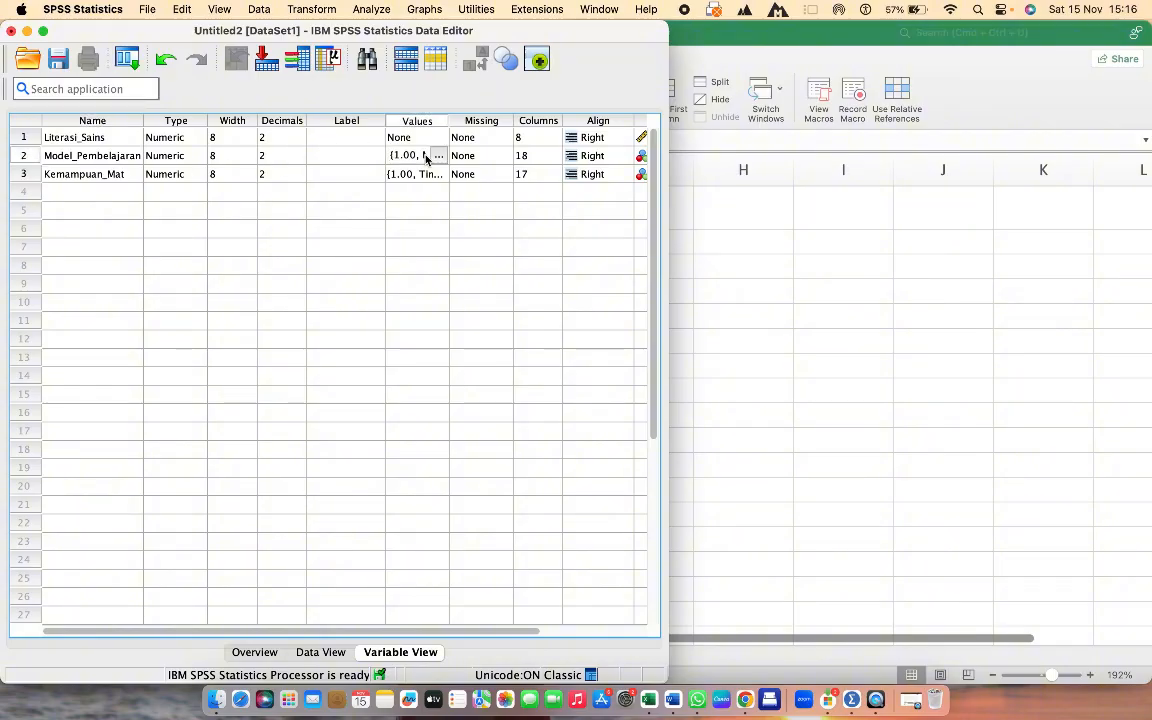
{"action": "left_click", "coordinate": [437, 156]}
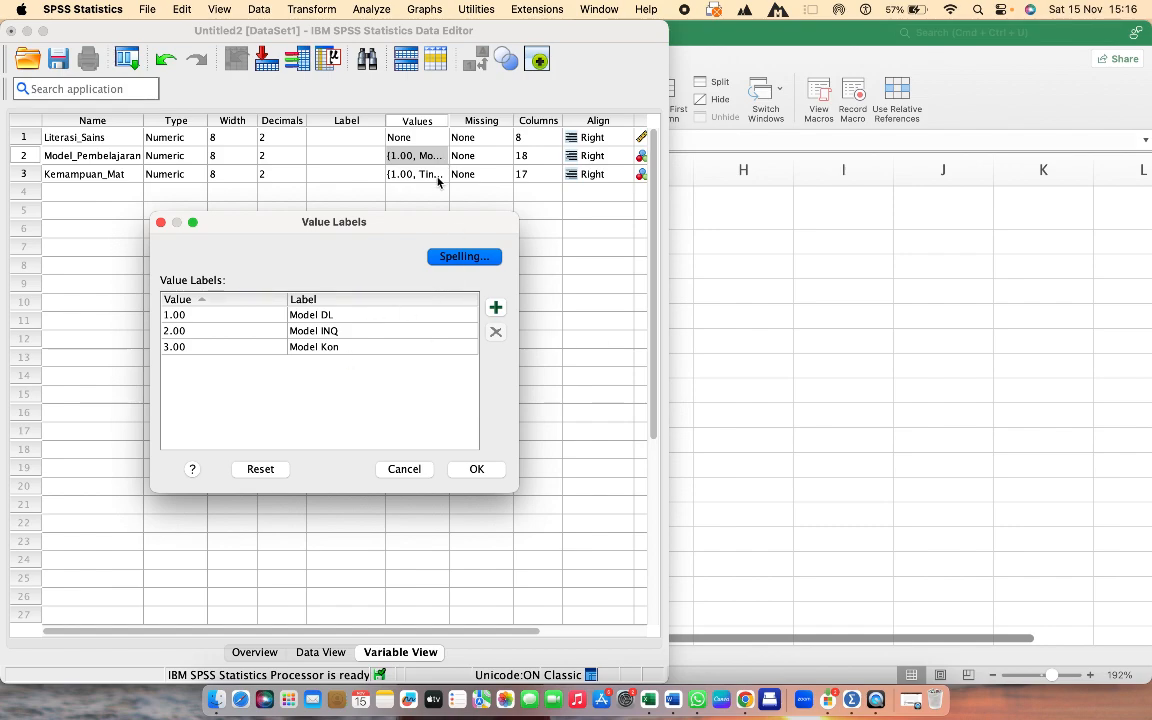
{"action": "left_click", "coordinate": [474, 468]}
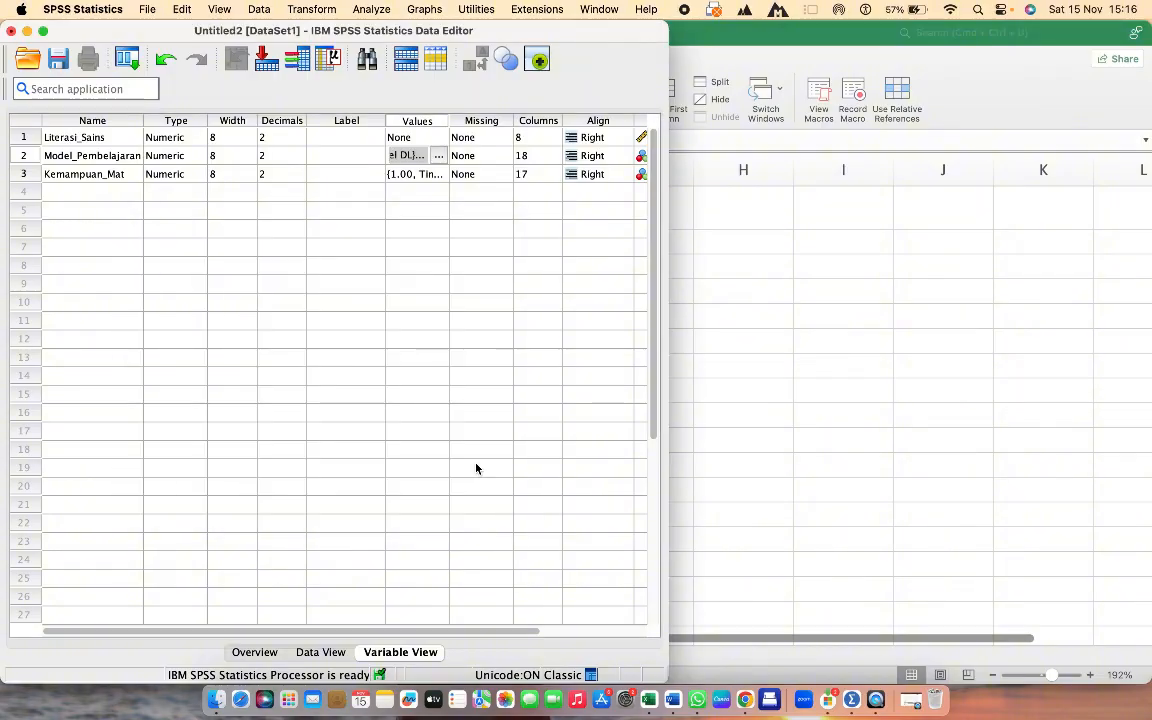
Inspect the value labels defined for the Kemampuan_Mat variable and close them without changing any label.
{"action": "left_click", "coordinate": [436, 180]}
{"action": "left_click", "coordinate": [437, 176]}
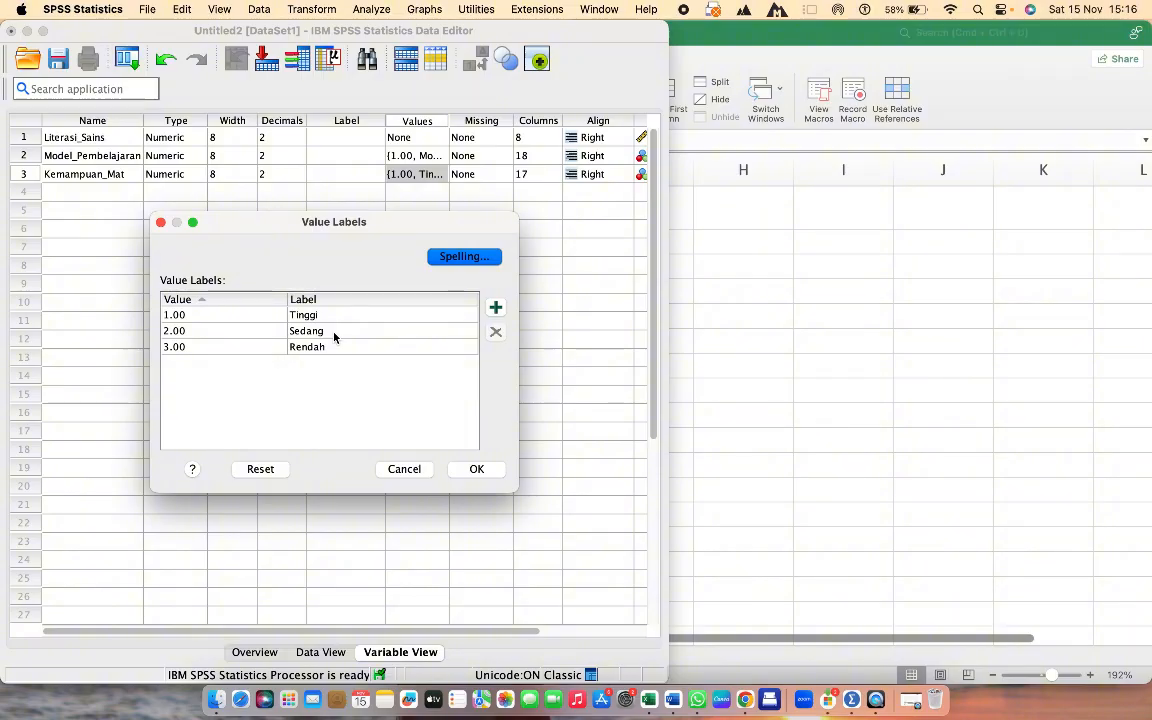
{"action": "left_click", "coordinate": [476, 469]}
Review the Columns, Measure and Role settings of the three variables and show the dataset in Data View.
{"action": "left_click", "coordinate": [536, 140]}
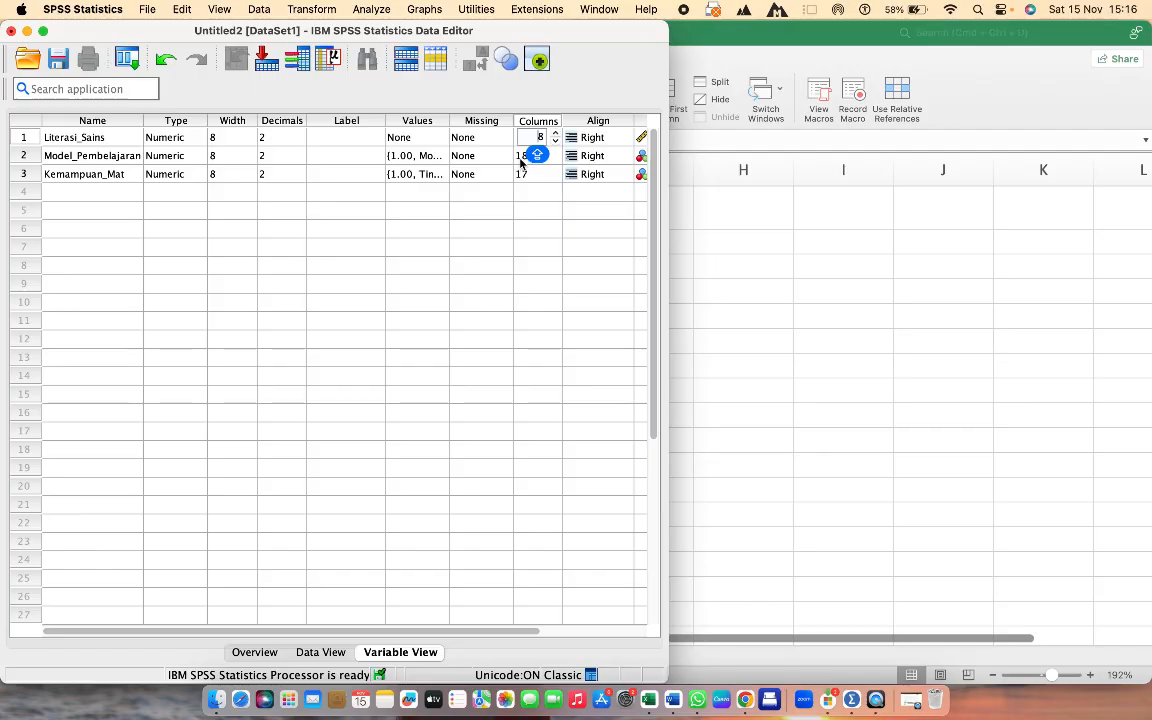
{"action": "left_click", "coordinate": [520, 157]}
{"action": "left_click", "coordinate": [552, 211]}
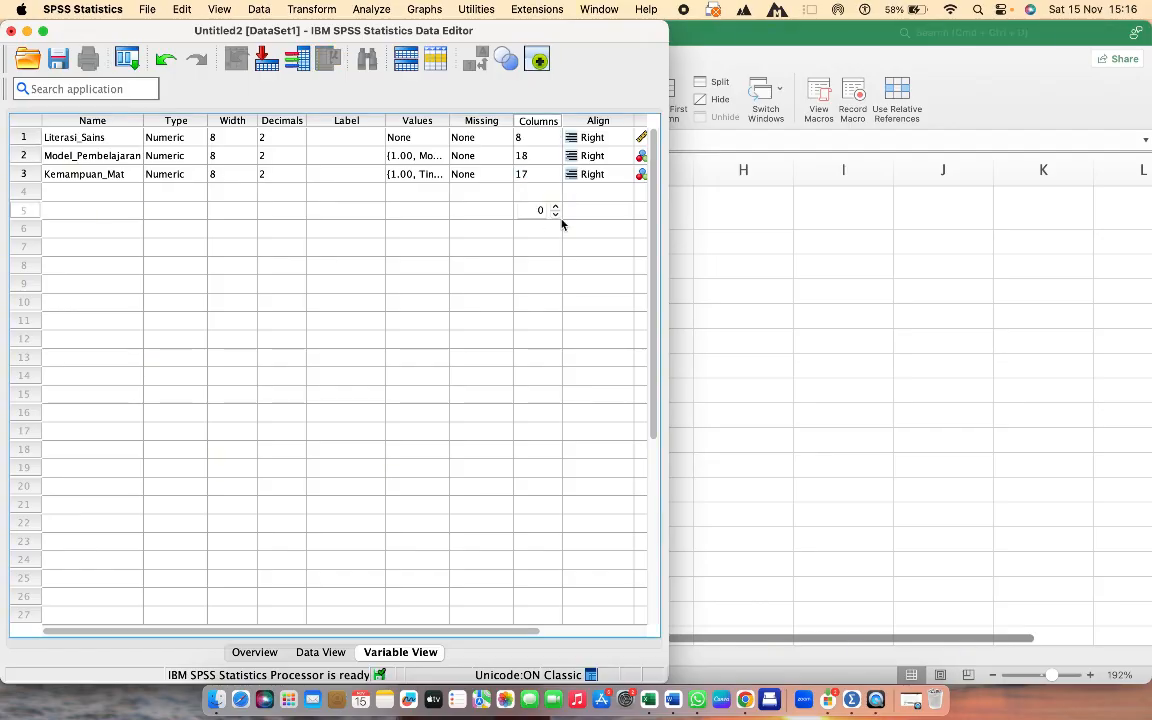
{"action": "key", "text": "Right"}
{"action": "key", "text": "Right"}
{"action": "key", "text": "Right"}
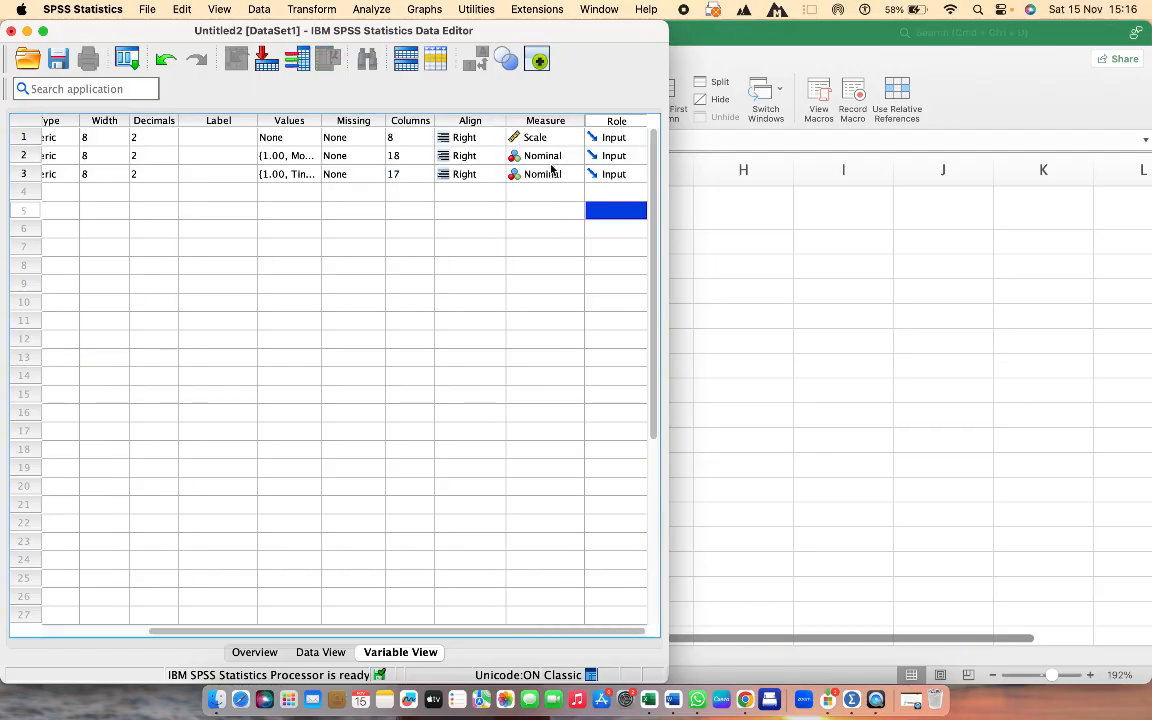
{"action": "key", "text": "Down"}
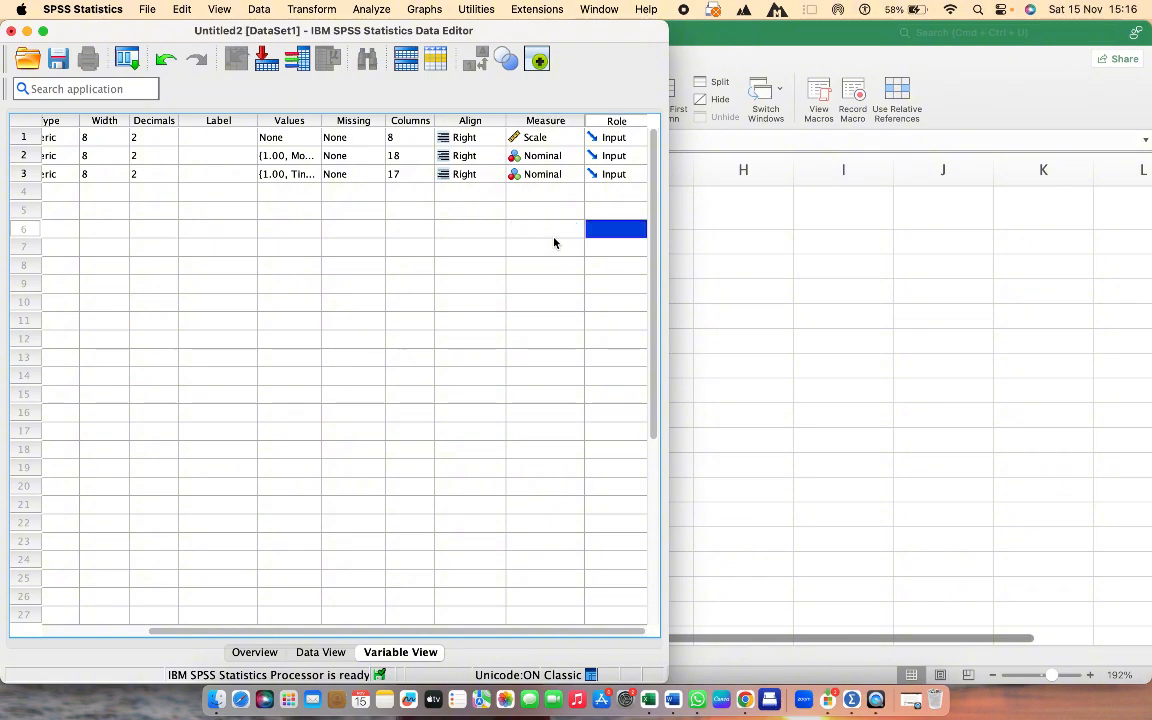
{"action": "left_click", "coordinate": [604, 174]}
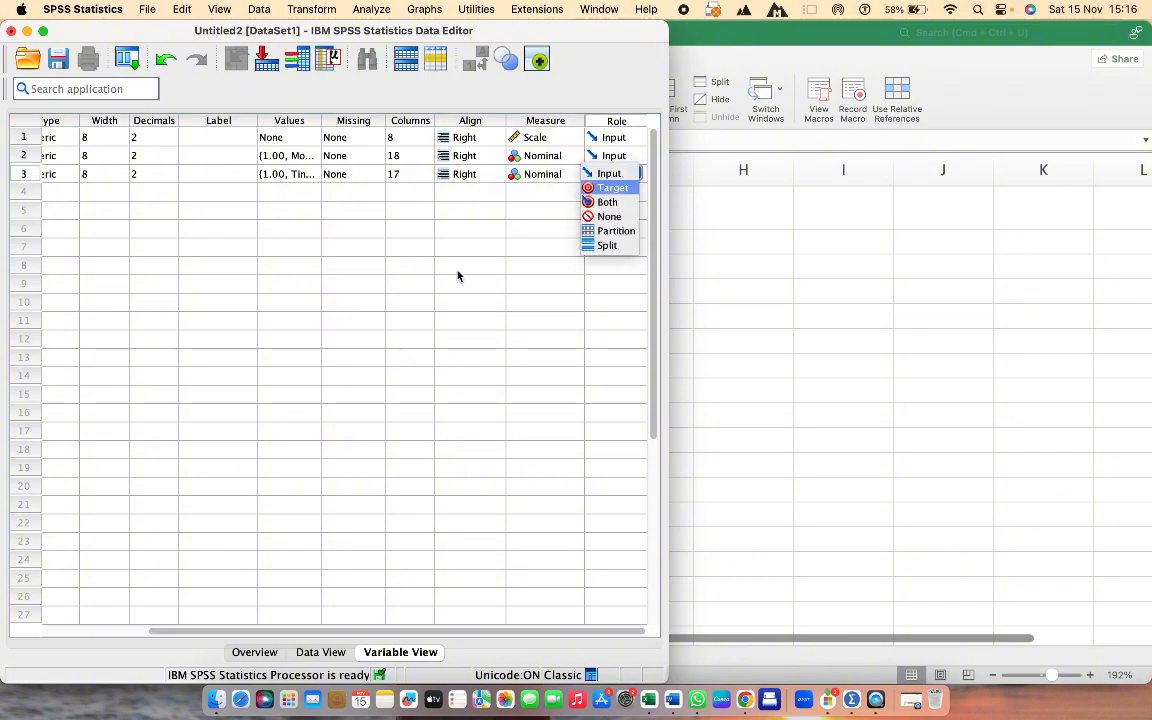
{"action": "left_click", "coordinate": [411, 301]}
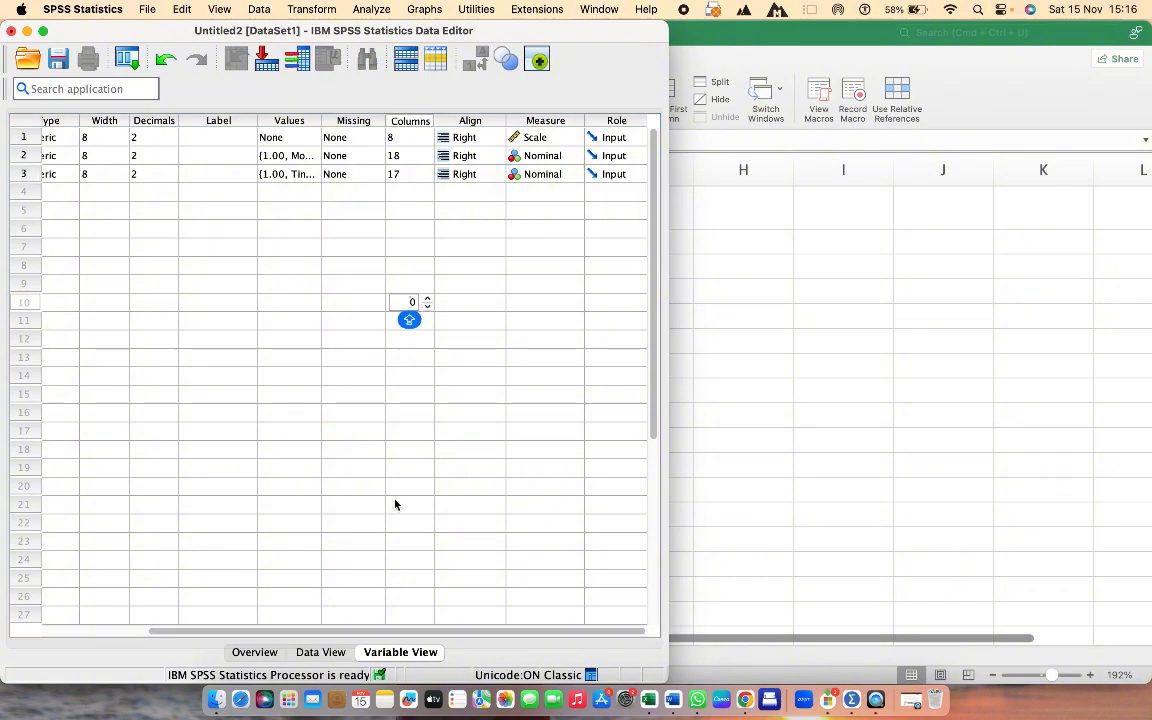
{"action": "left_click", "coordinate": [321, 651]}
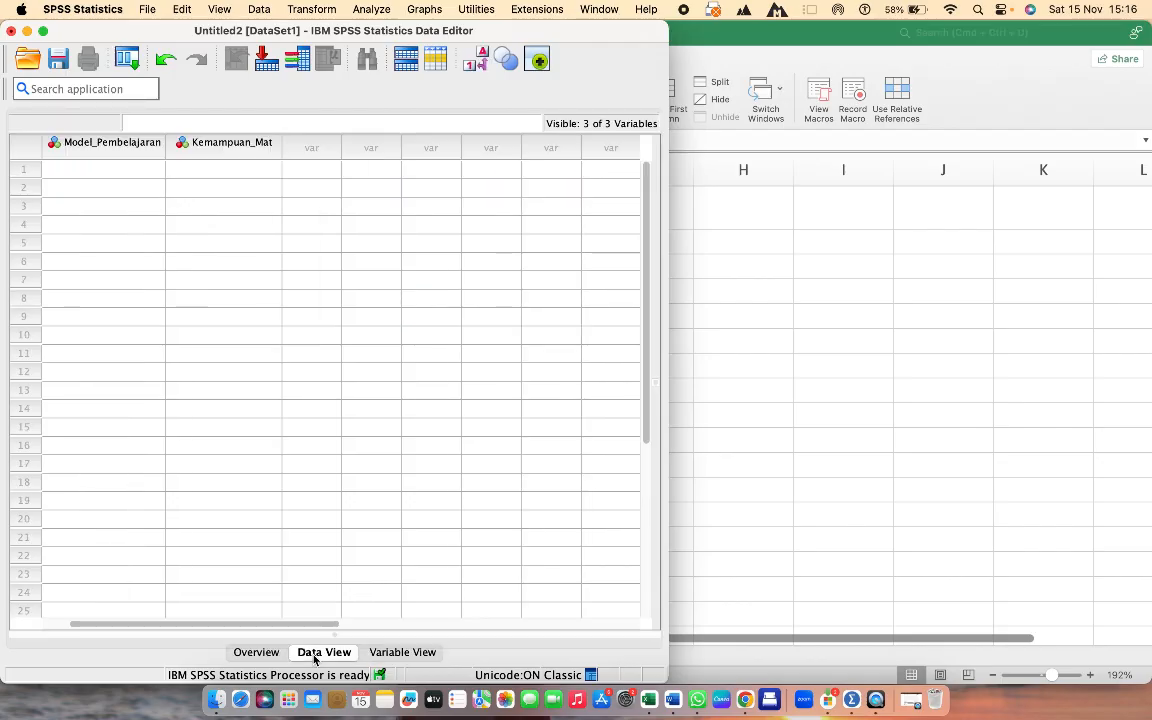
Switch to Excel and try to copy the Skor, Kode Model and K. MAT values in B2:D100 of the INPUT SPSS sheet.
{"action": "left_click", "coordinate": [845, 447]}
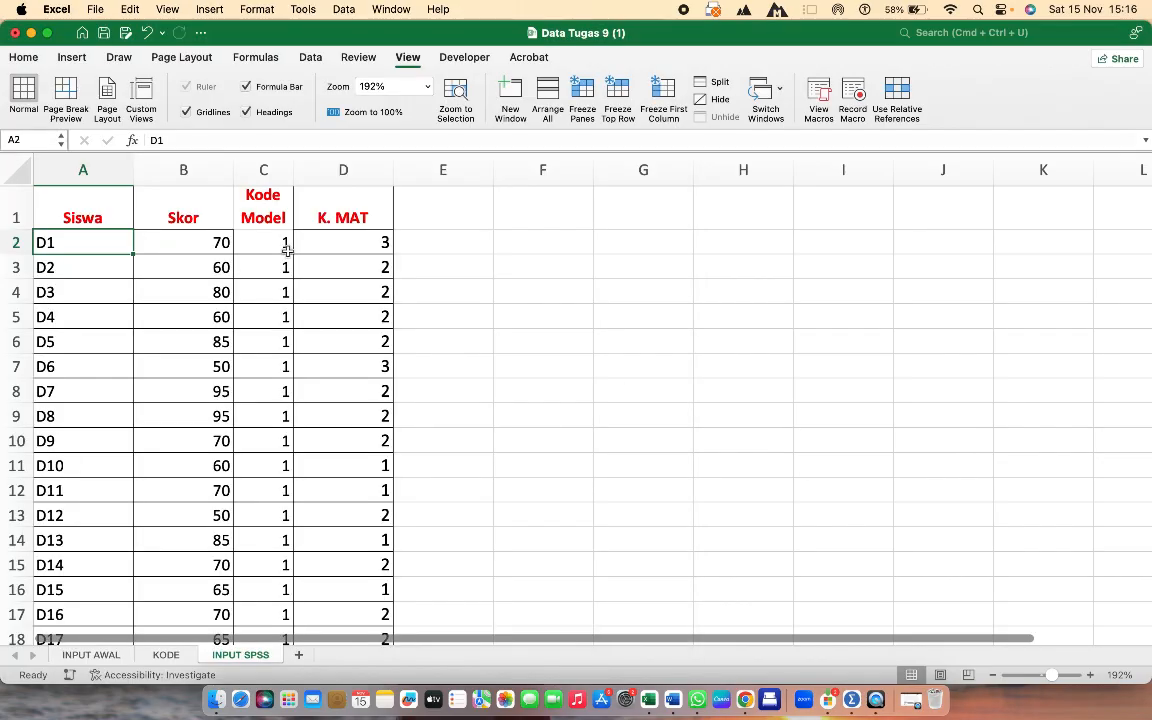
{"action": "left_click", "coordinate": [198, 241]}
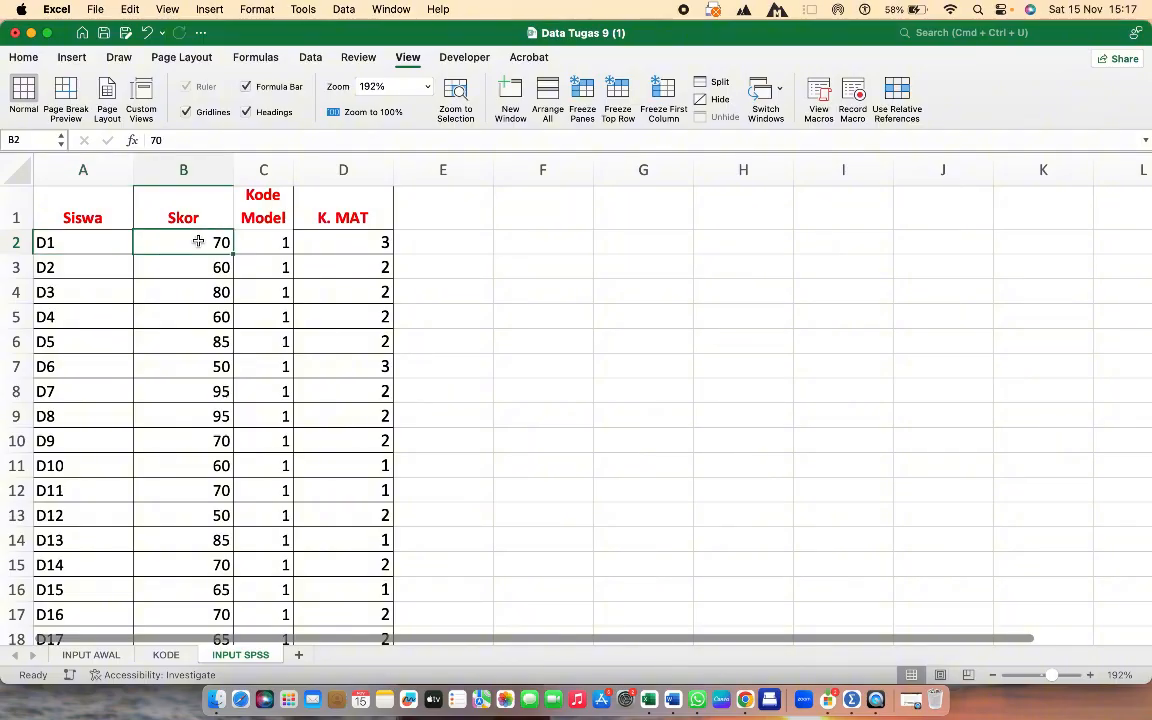
{"action": "key", "text": "shift+Right"}
{"action": "key", "text": "shift+Right"}
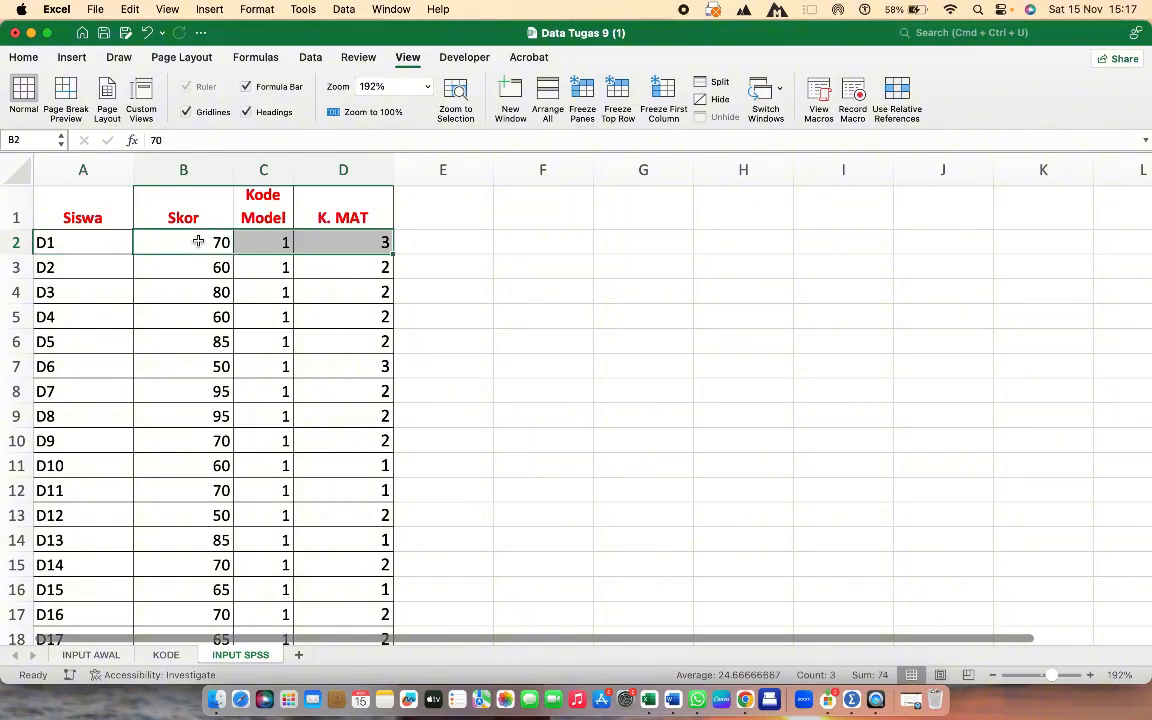
{"action": "key", "text": "shift+Down"}
{"action": "key", "text": "shift+Down"}
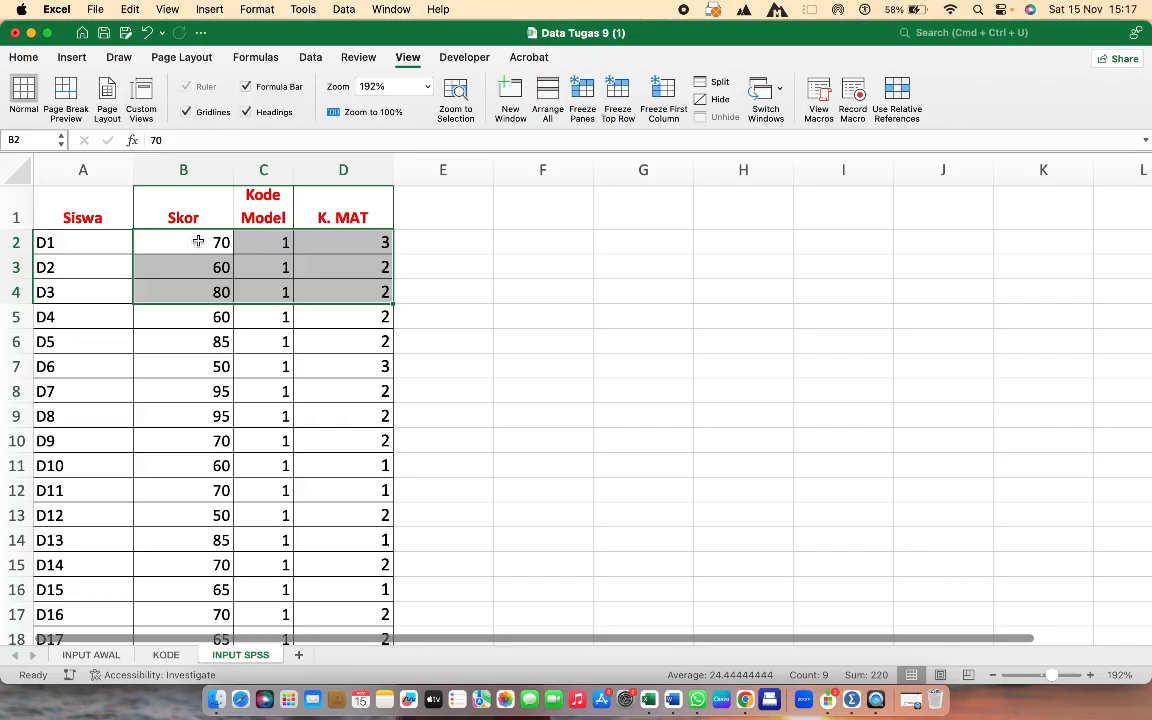
{"action": "key", "text": "shift+Down"}
{"action": "key", "text": "shift+Down"}
{"action": "key", "text": "shift+Down"}
{"action": "key", "text": "shift+Down"}
{"action": "key", "text": "shift+Down"}
{"action": "key", "text": "shift+Down"}
{"action": "key", "text": "shift+Down"}
{"action": "key", "text": "shift+Down"}
{"action": "key", "text": "shift+Down"}
{"action": "key", "text": "shift+Down"}
{"action": "key", "text": "shift+Down"}
{"action": "key", "text": "shift+Down"}
{"action": "key", "text": "shift+Down"}
{"action": "key", "text": "shift+Down"}
{"action": "key", "text": "shift+Down"}
{"action": "key", "text": "shift+Down"}
{"action": "key", "text": "shift+Down"}
{"action": "key", "text": "shift+Down"}
{"action": "key", "text": "shift+Down"}
{"action": "key", "text": "shift+Down"}
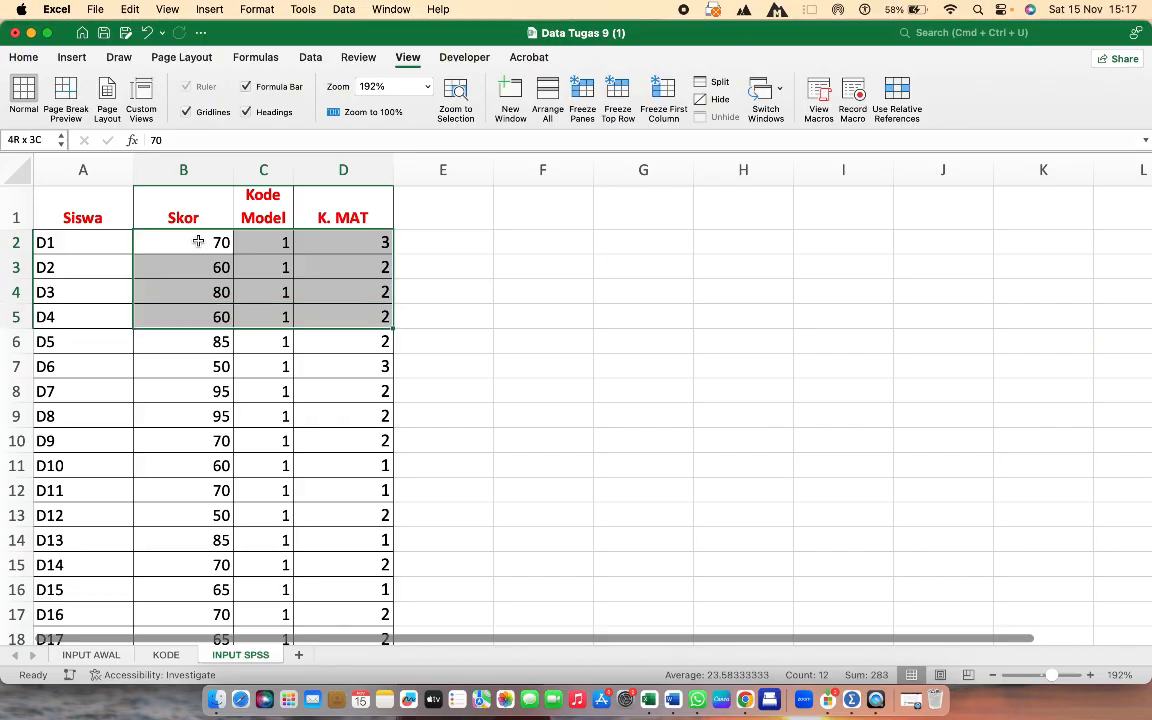
{"action": "key", "text": "shift+Down"}
{"action": "key", "text": "shift+Down"}
{"action": "key", "text": "shift+Down"}
{"action": "key", "text": "shift+Down"}
{"action": "key", "text": "shift+Down"}
{"action": "key", "text": "shift+Down"}
{"action": "key", "text": "shift+Down"}
{"action": "key", "text": "shift+Down"}
{"action": "key", "text": "shift+Down"}
{"action": "key", "text": "shift+Down"}
{"action": "key", "text": "shift+Down"}
{"action": "key", "text": "shift+Down"}
{"action": "key", "text": "shift+Down"}
{"action": "key", "text": "shift+Down"}
{"action": "key", "text": "shift+Down"}
{"action": "key", "text": "shift+Down"}
{"action": "key", "text": "shift+Down"}
{"action": "key", "text": "shift+Down"}
{"action": "key", "text": "shift+Down"}
{"action": "key", "text": "shift+Down"}
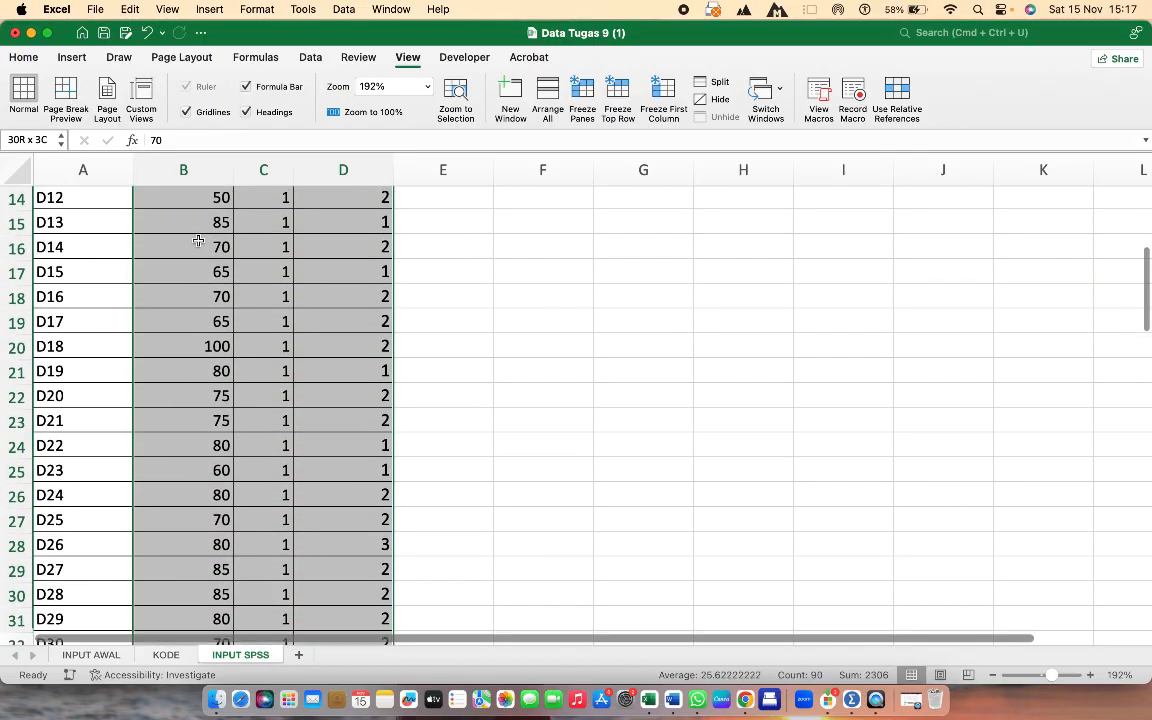
{"action": "key", "text": "shift+Down"}
{"action": "key", "text": "shift+Down"}
{"action": "key", "text": "shift+Down"}
{"action": "key", "text": "shift+Down"}
{"action": "key", "text": "shift+Down"}
{"action": "key", "text": "shift+Down"}
{"action": "key", "text": "shift+Down"}
{"action": "key", "text": "shift+Down"}
{"action": "key", "text": "shift+Down"}
{"action": "key", "text": "shift+Down"}
{"action": "key", "text": "shift+Down"}
{"action": "key", "text": "shift+Down"}
{"action": "key", "text": "shift+Down"}
{"action": "key", "text": "shift+Down"}
{"action": "key", "text": "shift+Down"}
{"action": "key", "text": "shift+Down"}
{"action": "key", "text": "shift+Down"}
{"action": "key", "text": "shift+Down"}
{"action": "key", "text": "shift+Down"}
{"action": "key", "text": "shift+Down"}
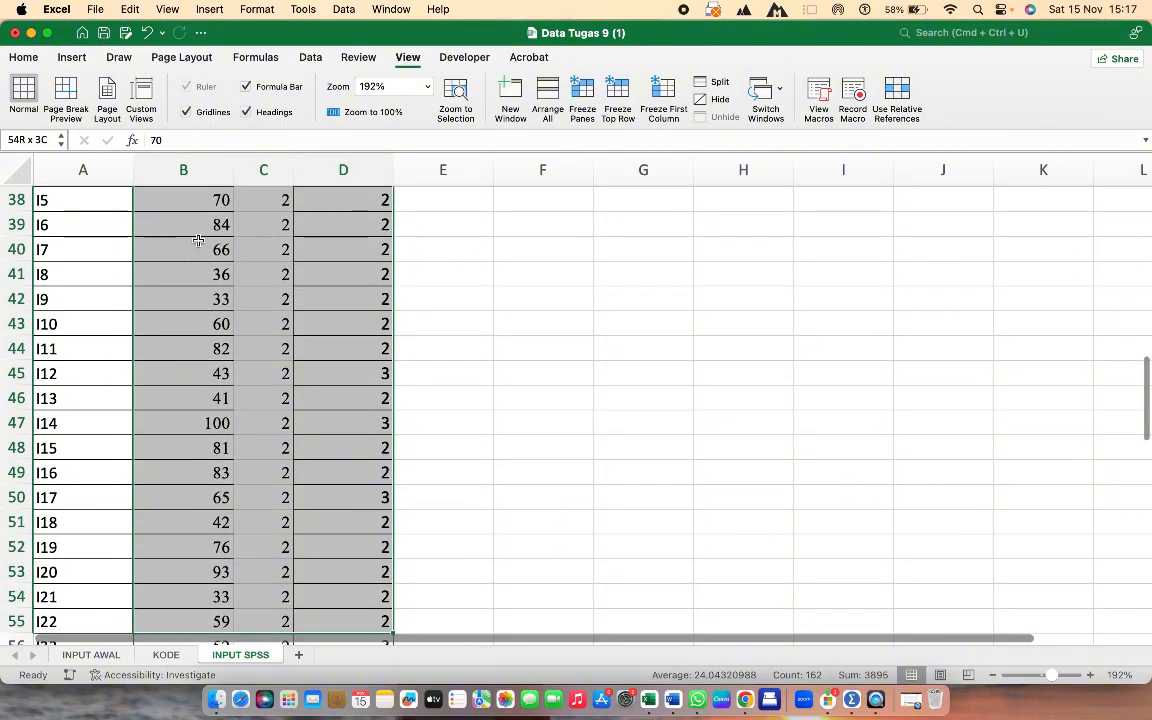
{"action": "key", "text": "shift+Down"}
{"action": "key", "text": "shift+Down"}
{"action": "key", "text": "shift+Down"}
{"action": "key", "text": "shift+Down"}
{"action": "key", "text": "shift+Down"}
{"action": "key", "text": "shift+Down"}
{"action": "key", "text": "shift+Down"}
{"action": "key", "text": "shift+Down"}
{"action": "key", "text": "shift+Down"}
{"action": "key", "text": "shift+Down"}
{"action": "key", "text": "shift+Down"}
{"action": "key", "text": "shift+Down"}
{"action": "key", "text": "shift+Down"}
{"action": "key", "text": "shift+Down"}
{"action": "key", "text": "shift+Down"}
{"action": "key", "text": "shift+Down"}
{"action": "key", "text": "shift+Down"}
{"action": "key", "text": "shift+Down"}
{"action": "key", "text": "shift+Down"}
{"action": "key", "text": "shift+Down"}
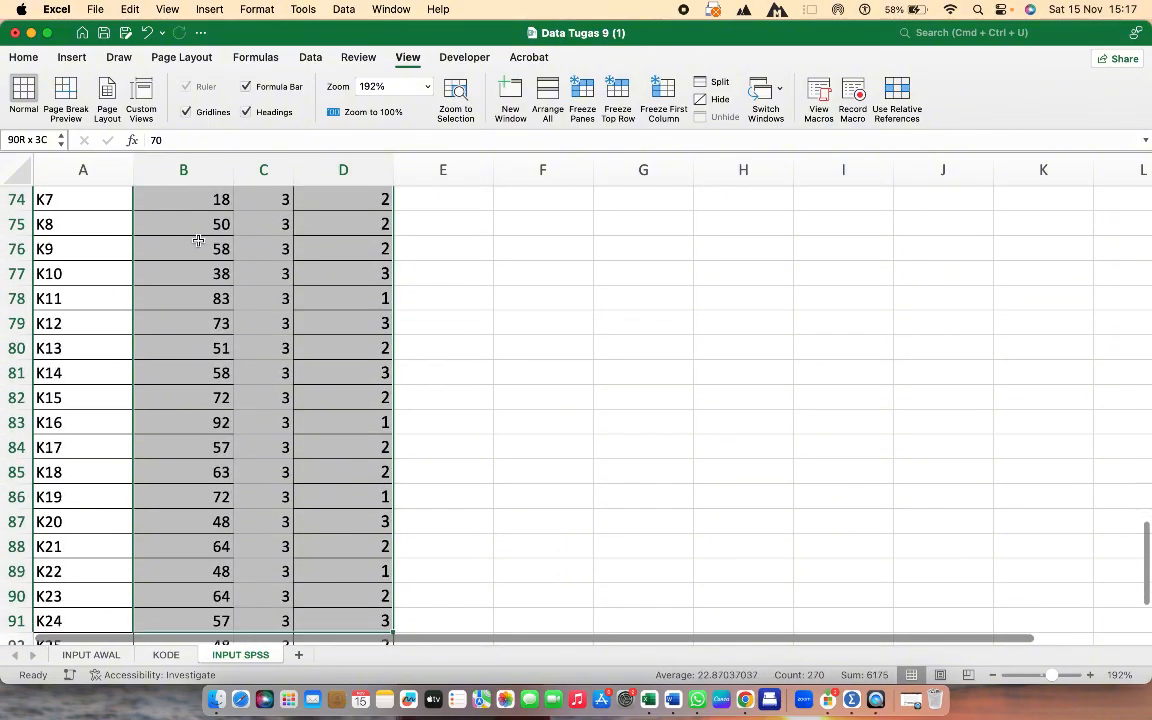
{"action": "key", "text": "shift+Up"}
{"action": "key", "text": "shift+Up"}
{"action": "key", "text": "shift+Up"}
{"action": "key", "text": "shift+Up"}
{"action": "key", "text": "shift+Up"}
{"action": "key", "text": "shift+Up"}
{"action": "key", "text": "shift+Up"}
{"action": "key", "text": "shift+Up"}
{"action": "key", "text": "shift+Up"}
{"action": "key", "text": "shift+Up"}
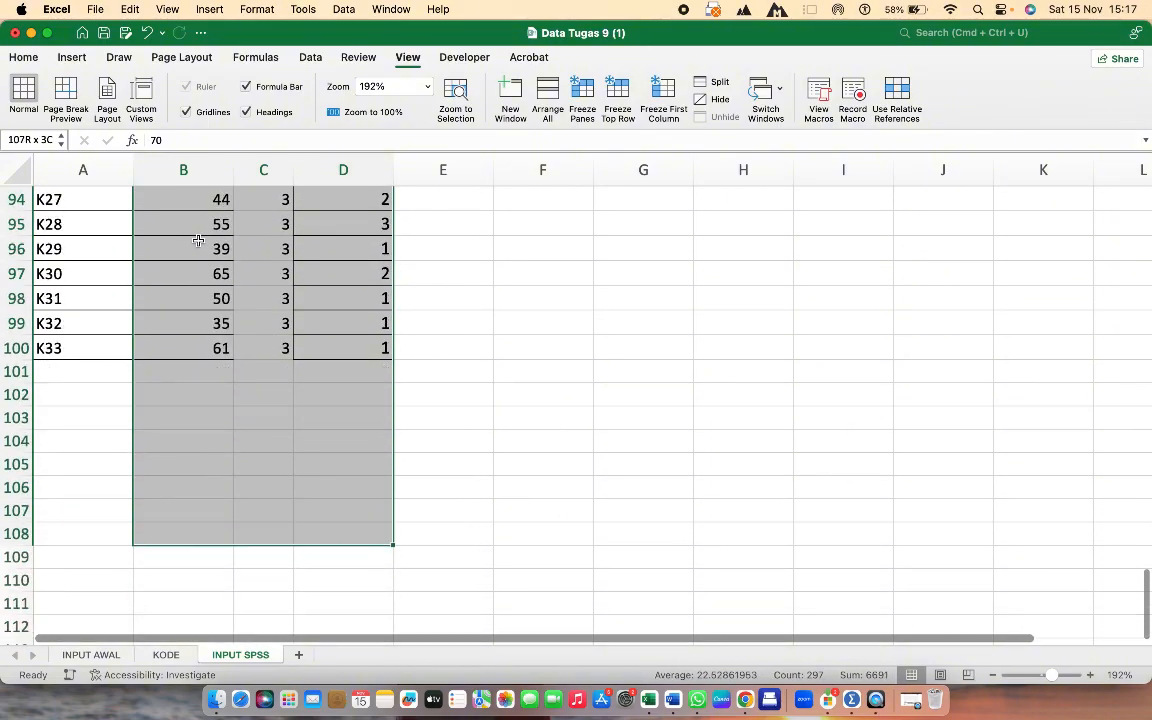
{"action": "key", "text": "shift+Up"}
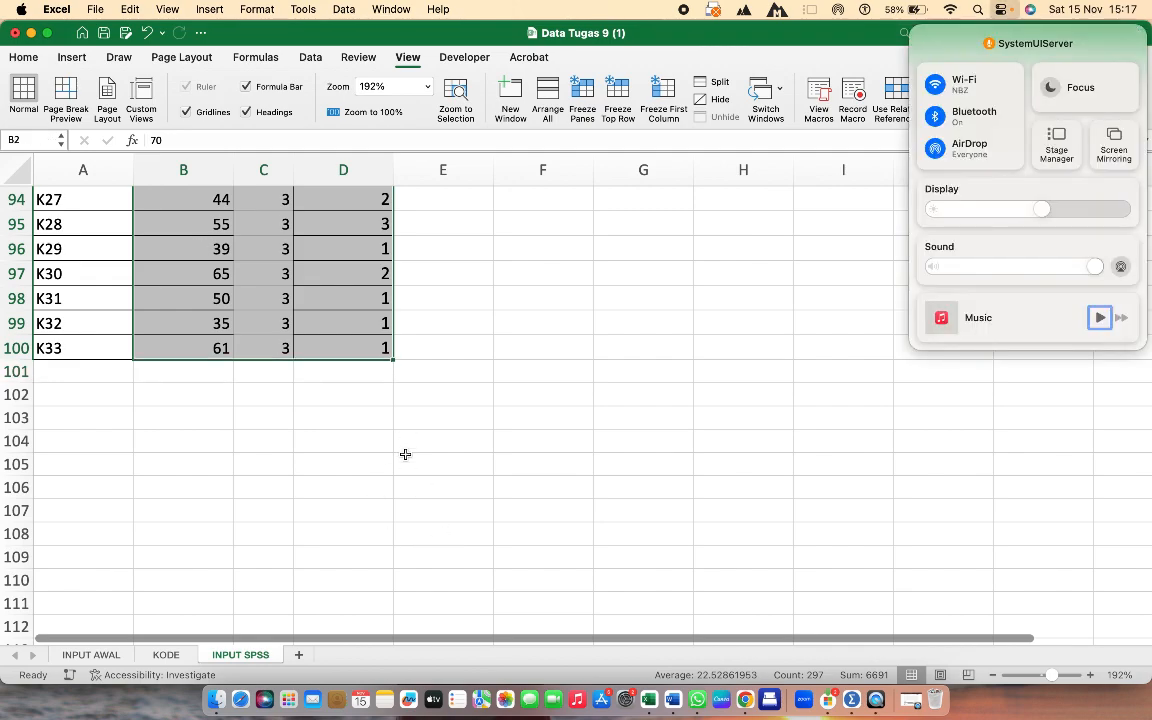
{"action": "left_click", "coordinate": [455, 329]}
Select the Skor, Kode Model and K. MAT data from cell B2 through D110 and copy it.
{"action": "scroll", "coordinate": [411, 329], "scroll_direction": "up", "scroll_amount": 2}
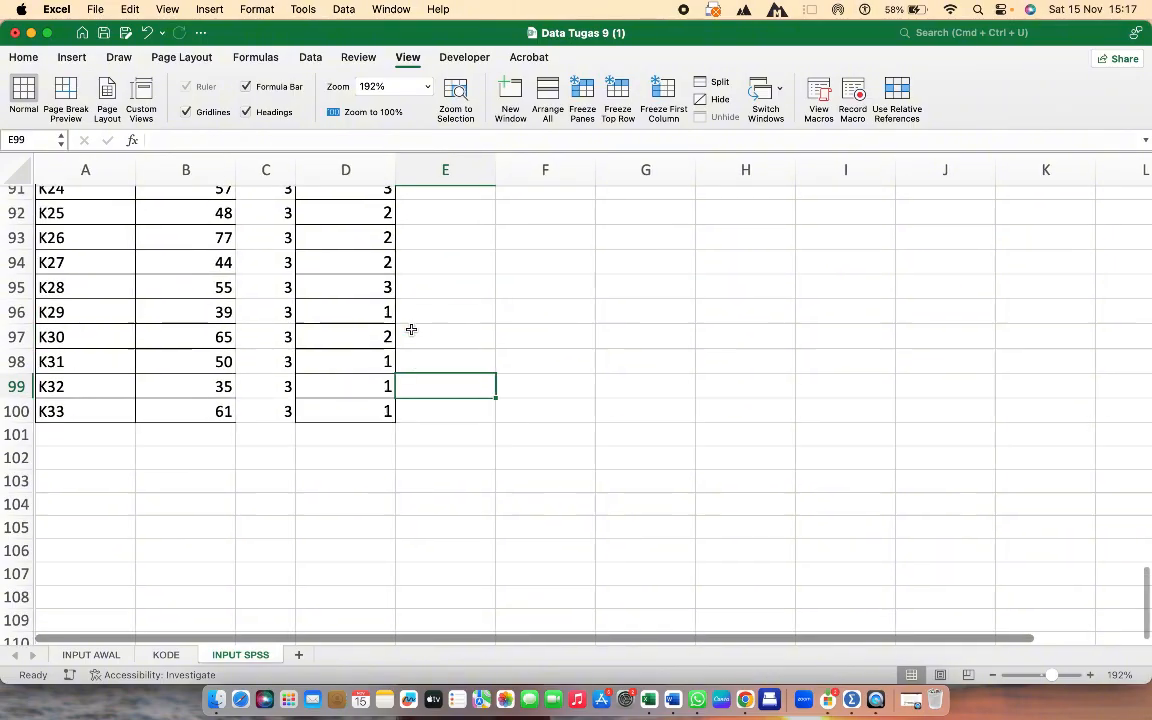
{"action": "scroll", "coordinate": [411, 329], "scroll_direction": "up", "scroll_amount": 13}
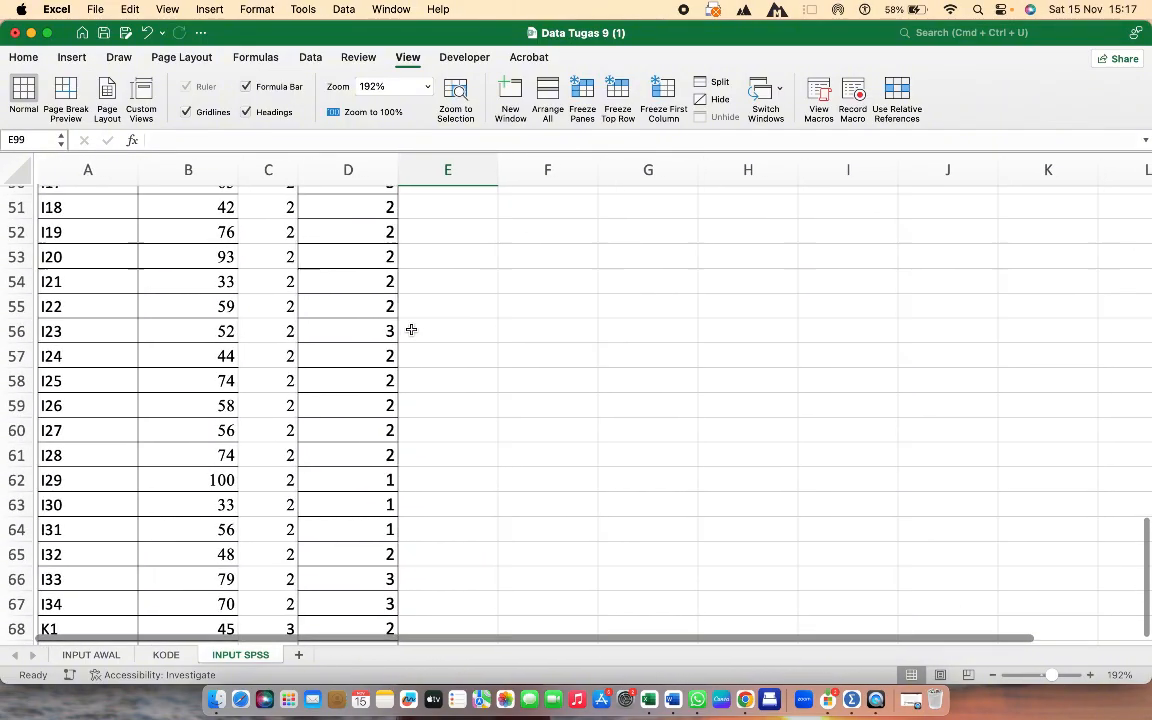
{"action": "scroll", "coordinate": [411, 329], "scroll_direction": "up", "scroll_amount": 13}
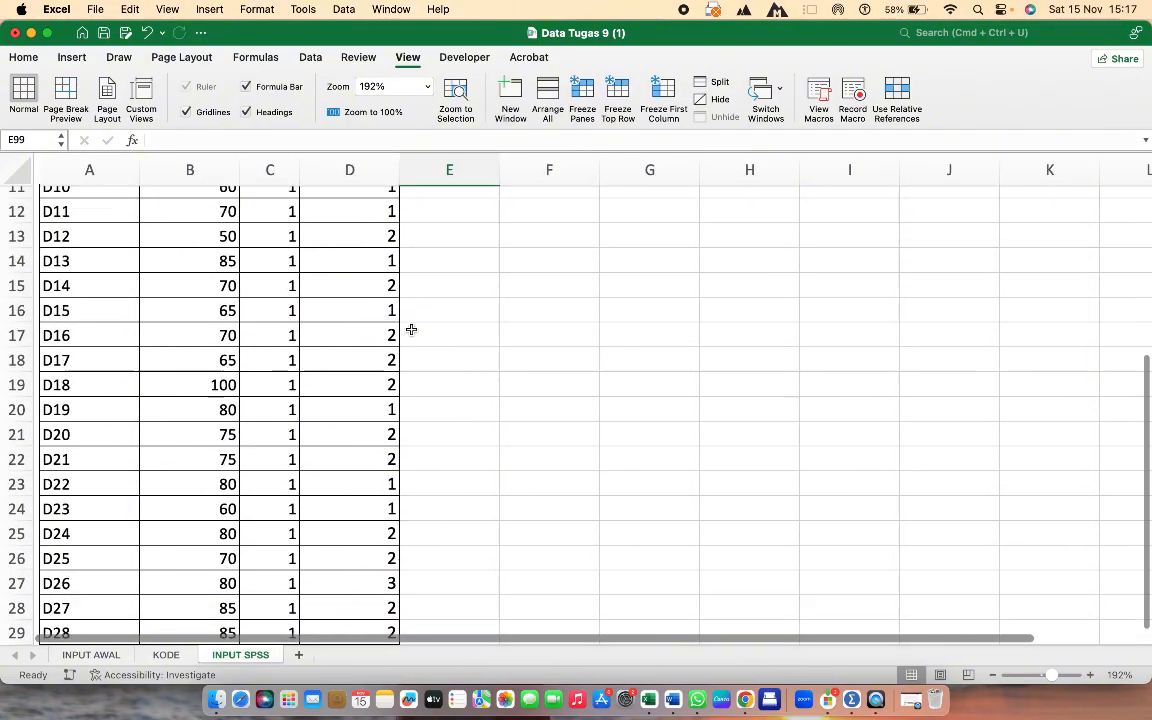
{"action": "scroll", "coordinate": [411, 329], "scroll_direction": "up", "scroll_amount": 4}
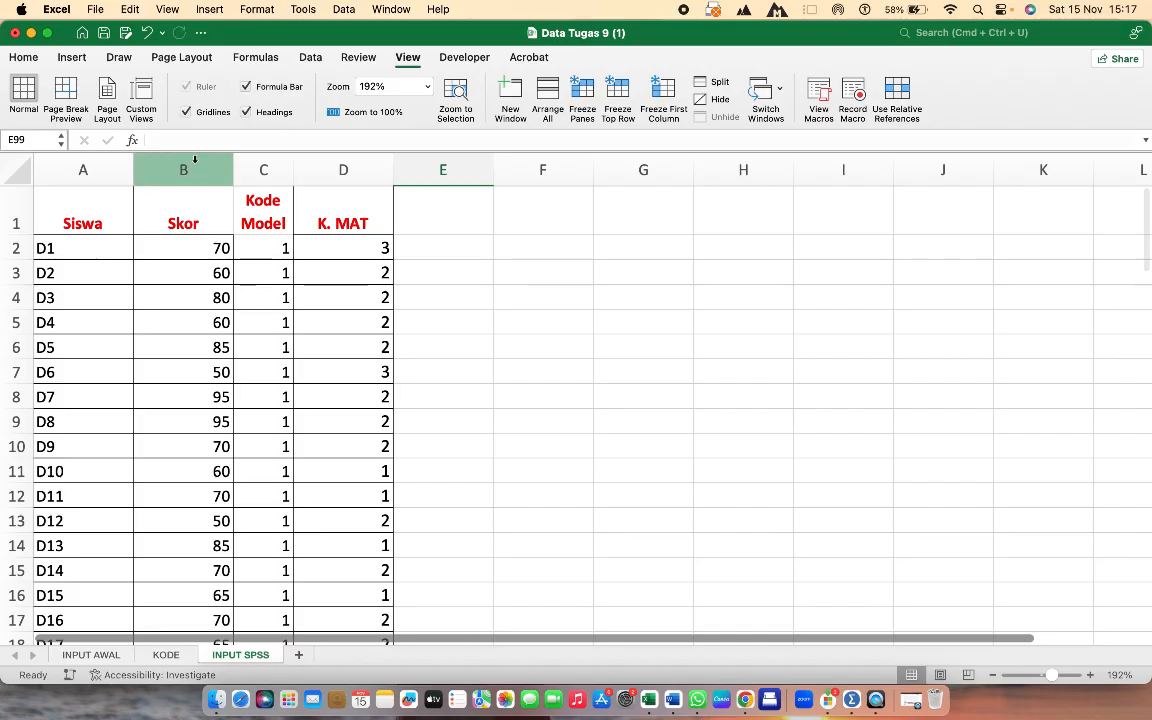
{"action": "left_click", "coordinate": [185, 238]}
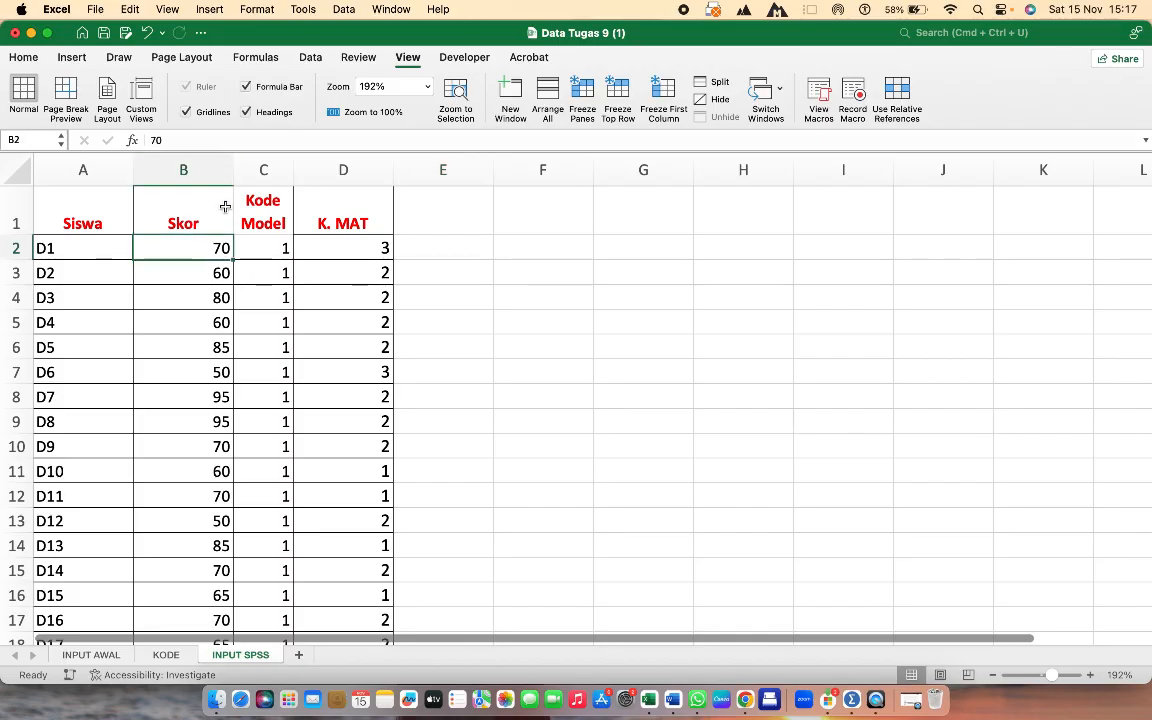
{"action": "key", "text": "shift+Right"}
{"action": "key", "text": "shift+Right"}
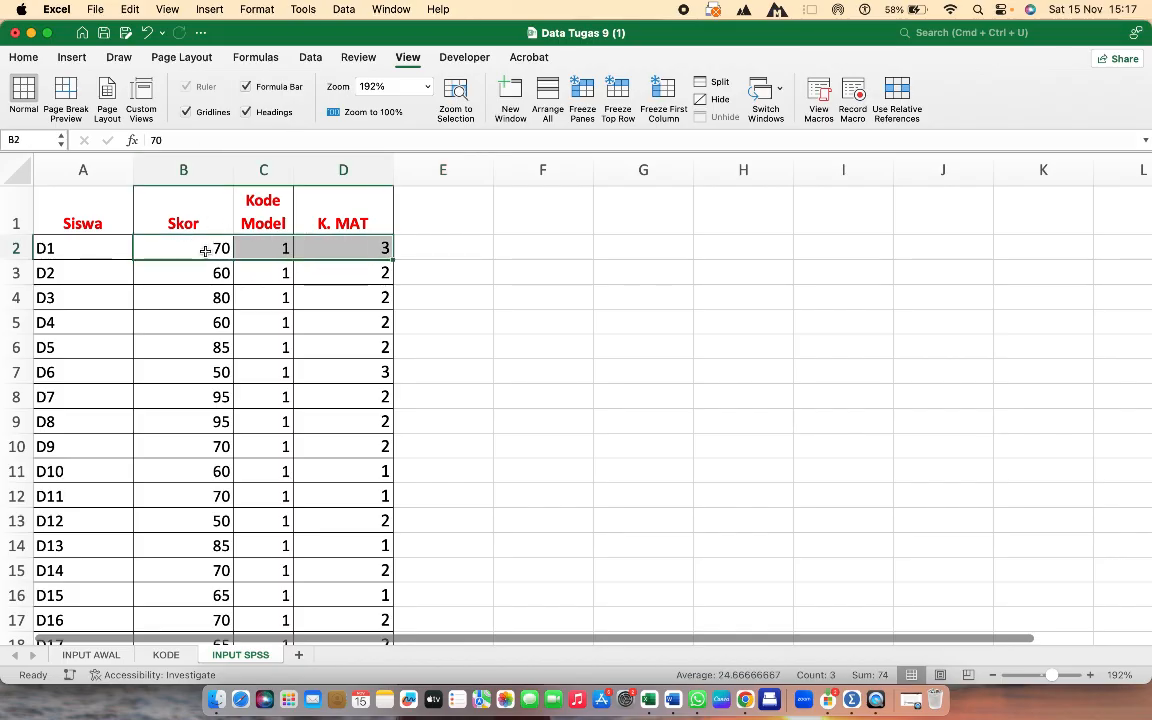
{"action": "key", "text": "shift+Page_Down"}
{"action": "key", "text": "shift+Page_Down"}
{"action": "key", "text": "shift+Page_Down"}
{"action": "key", "text": "shift+Page_Down"}
{"action": "key", "text": "shift+Page_Down"}
{"action": "key", "text": "shift+Page_Down"}
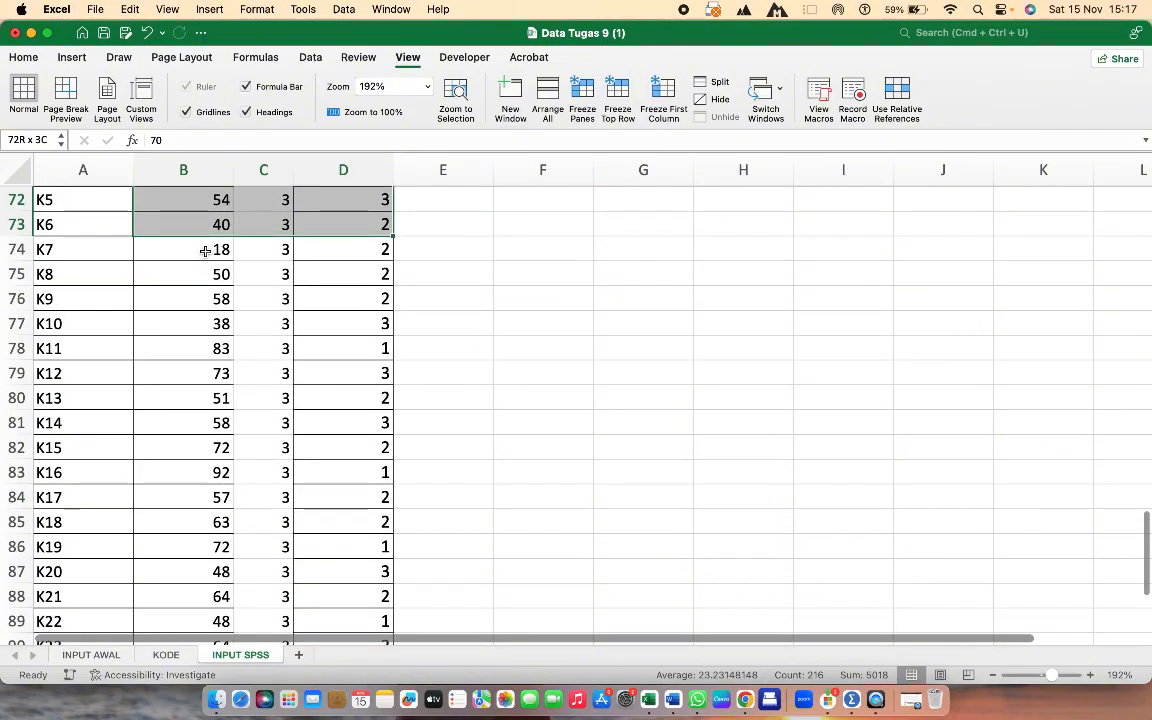
{"action": "key", "text": "shift+Page_Up"}
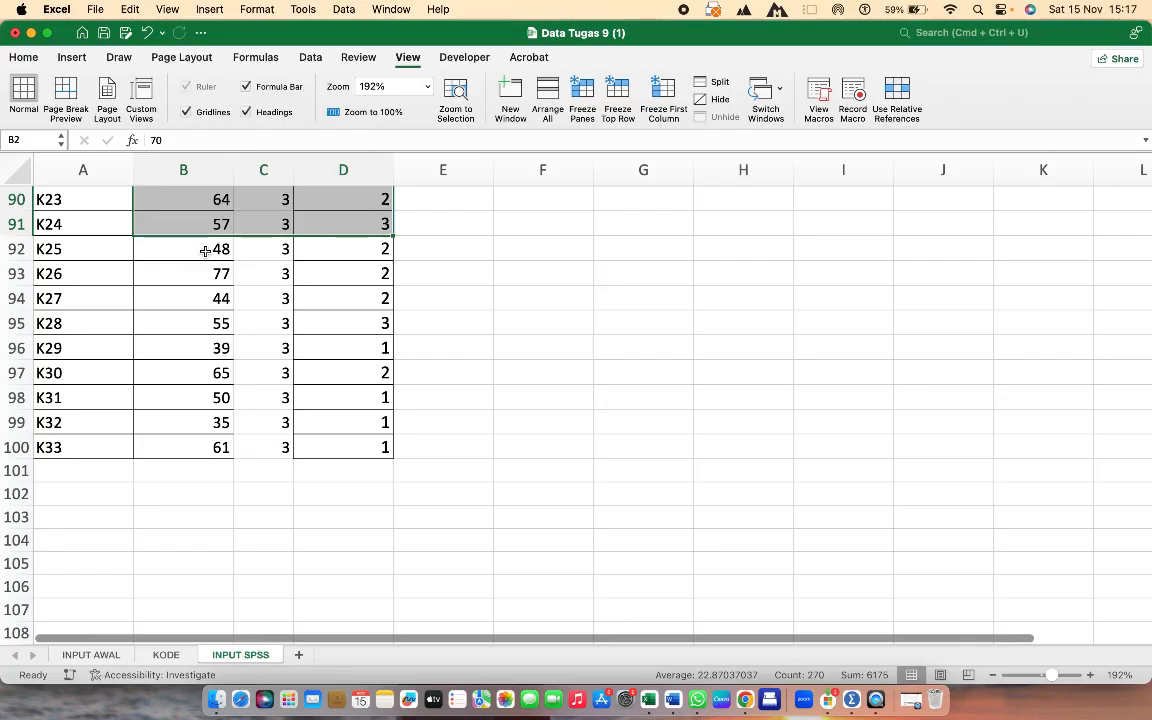
{"action": "key", "text": "shift+Page_Down"}
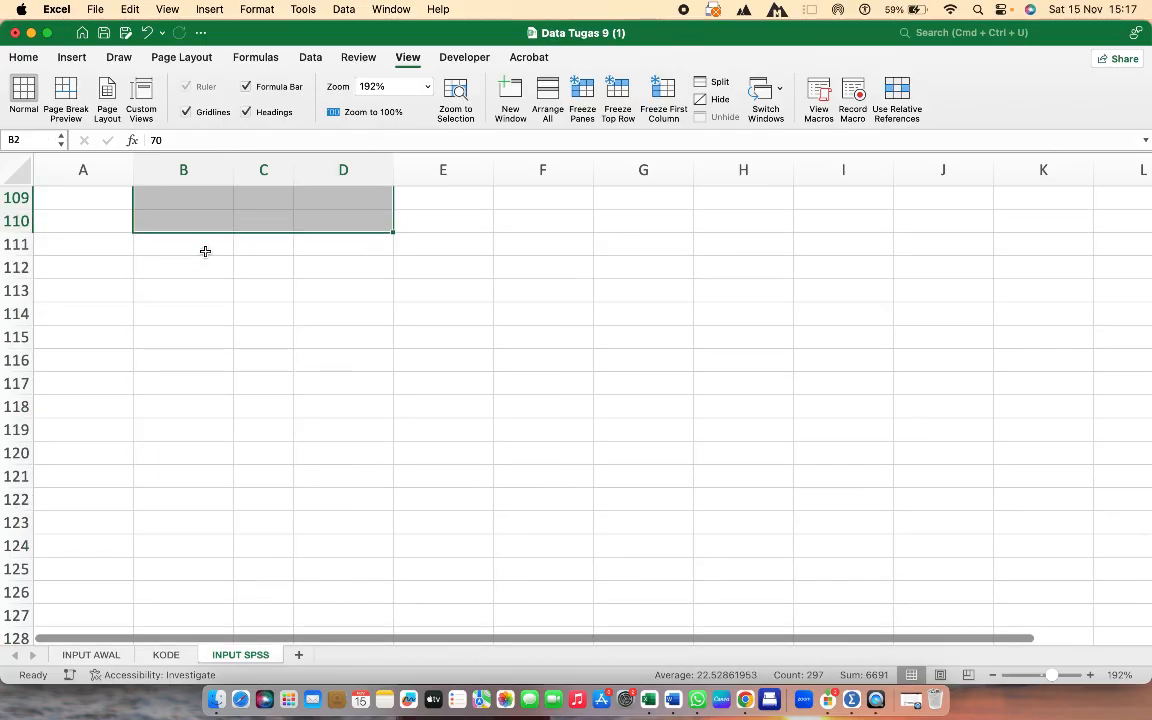
{"action": "key", "text": "fn+c"}
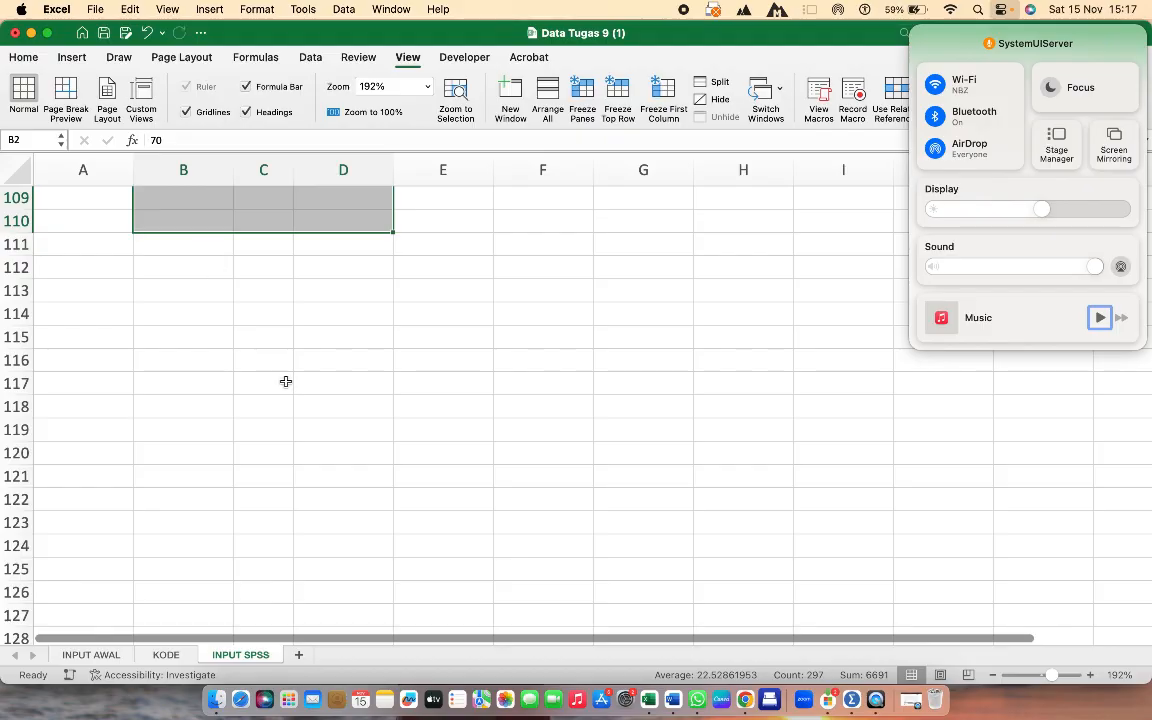
Switch to the SPSS Data Editor and bring the Literasi_Sains column into view.
{"action": "key", "text": "super+Tab"}
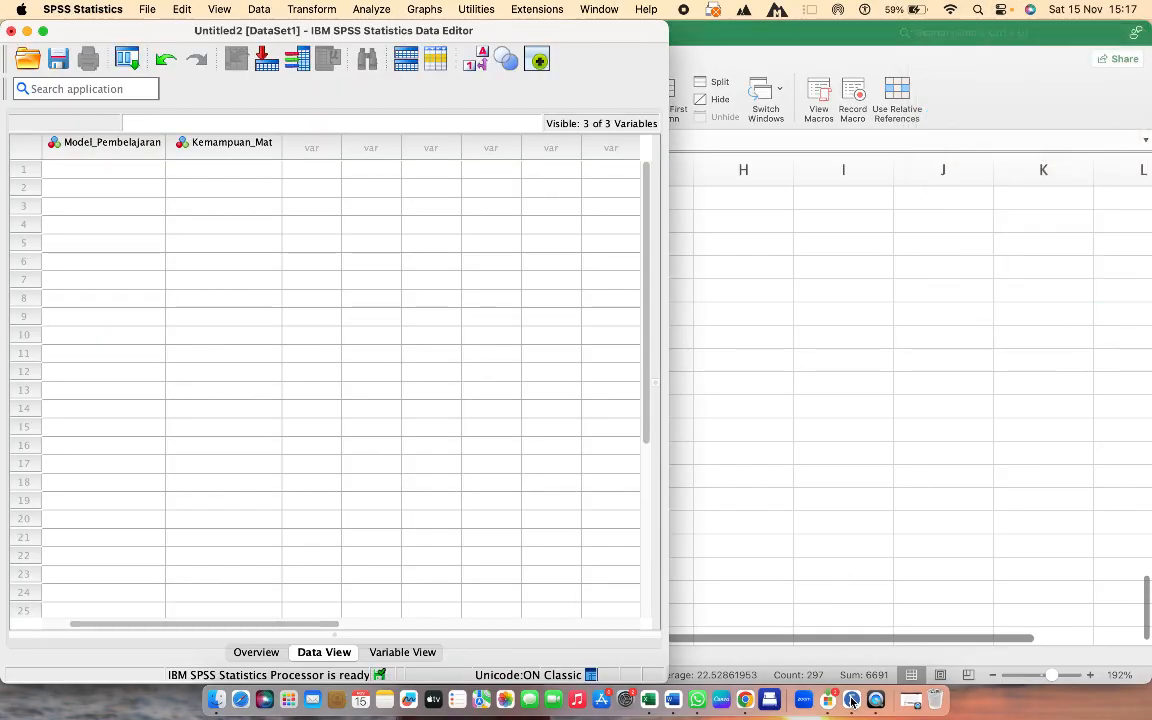
{"action": "scroll", "coordinate": [447, 481], "scroll_direction": "right", "scroll_amount": 3}
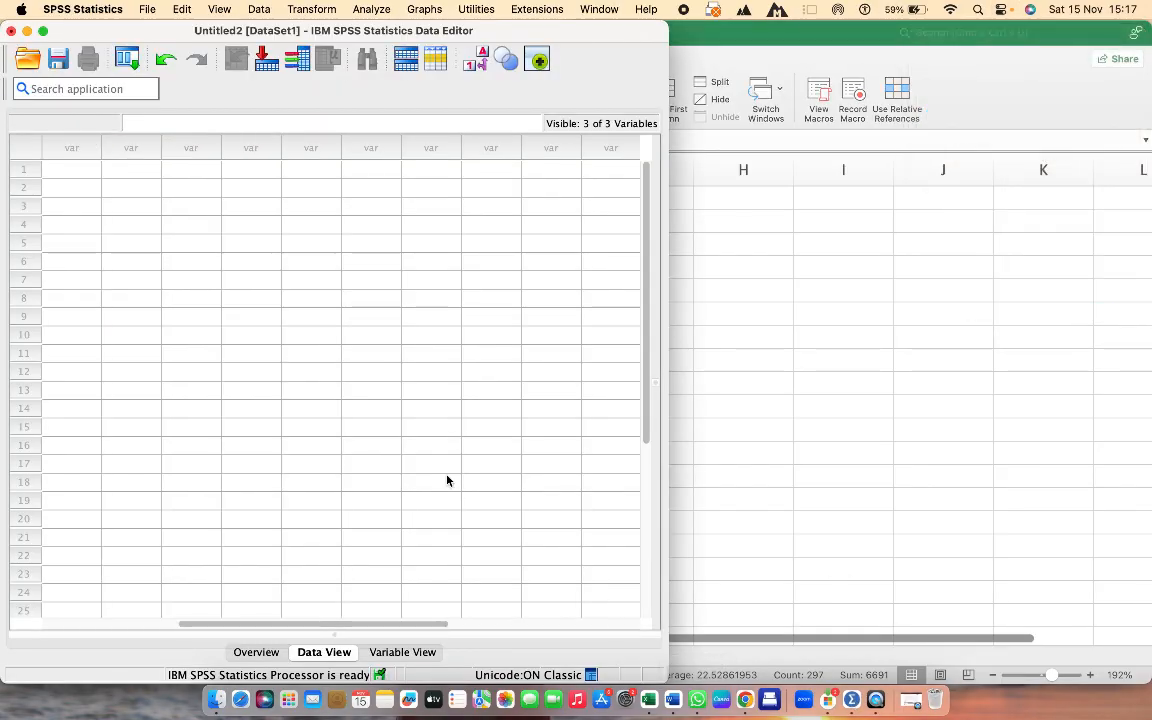
{"action": "scroll", "coordinate": [447, 481], "scroll_direction": "left", "scroll_amount": 5}
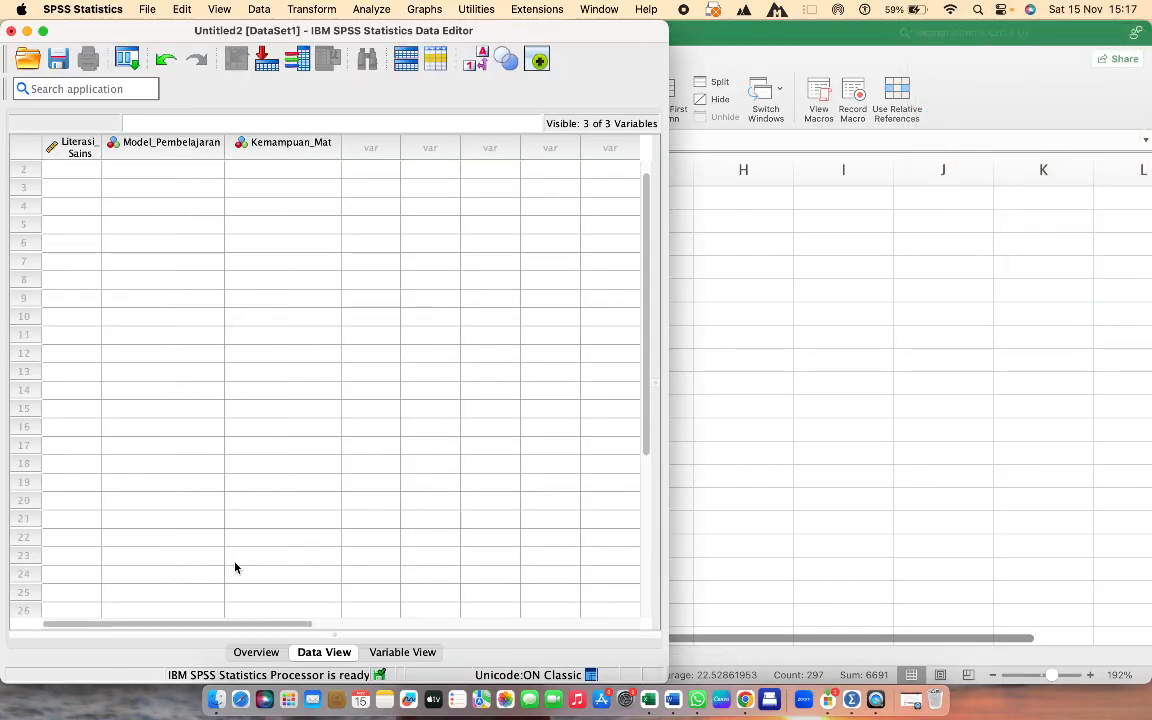
Try to paste the copied Excel values into the row 2 cell of Literasi_Sains, and clear the cell.
{"action": "left_click", "coordinate": [88, 172]}
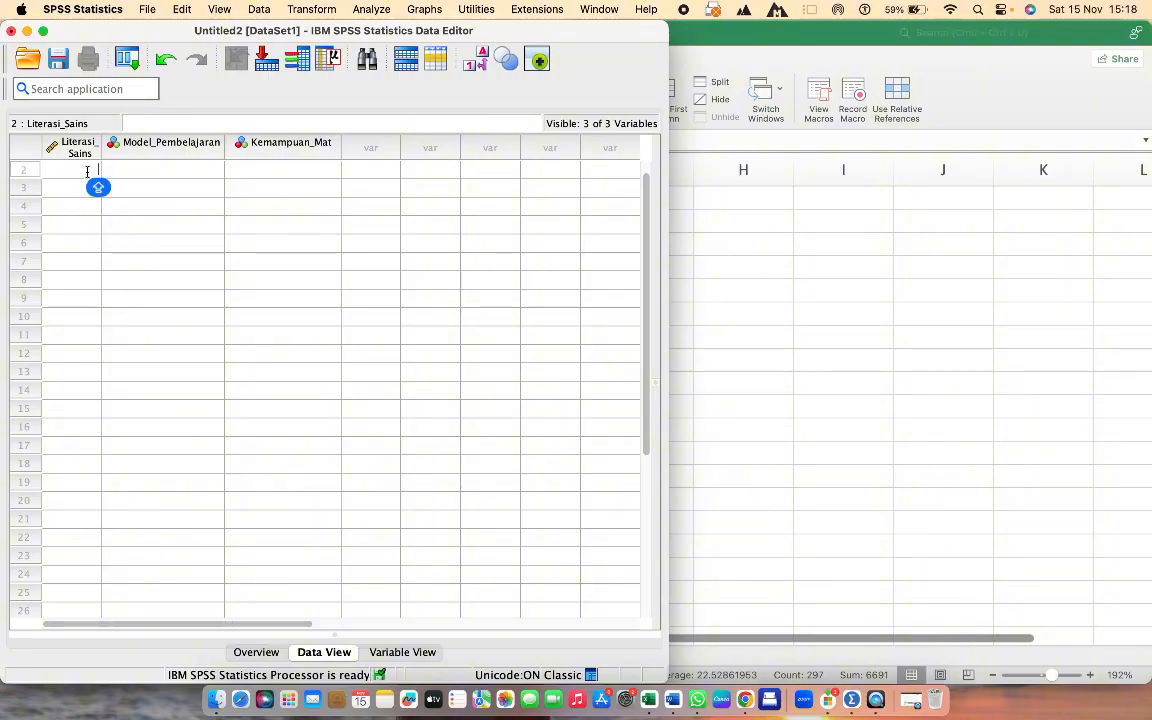
{"action": "type", "text": "V"}
{"action": "key", "text": "BackSpace"}
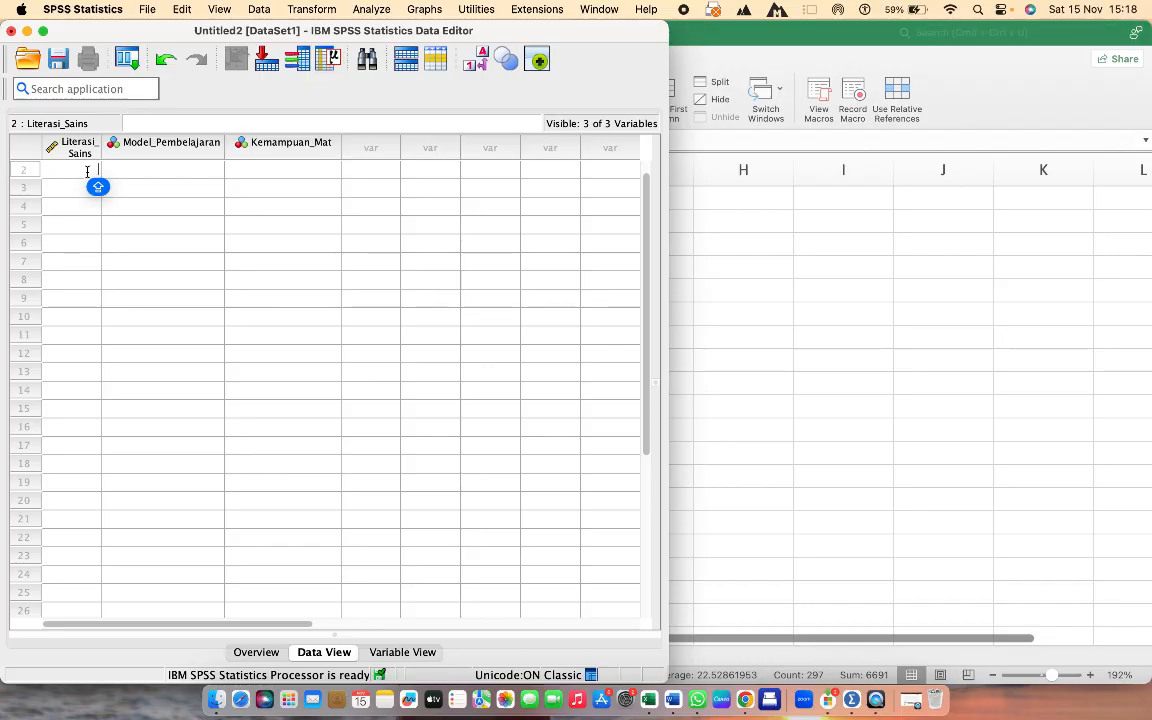
{"action": "type", "text": "42\t2\t2"}
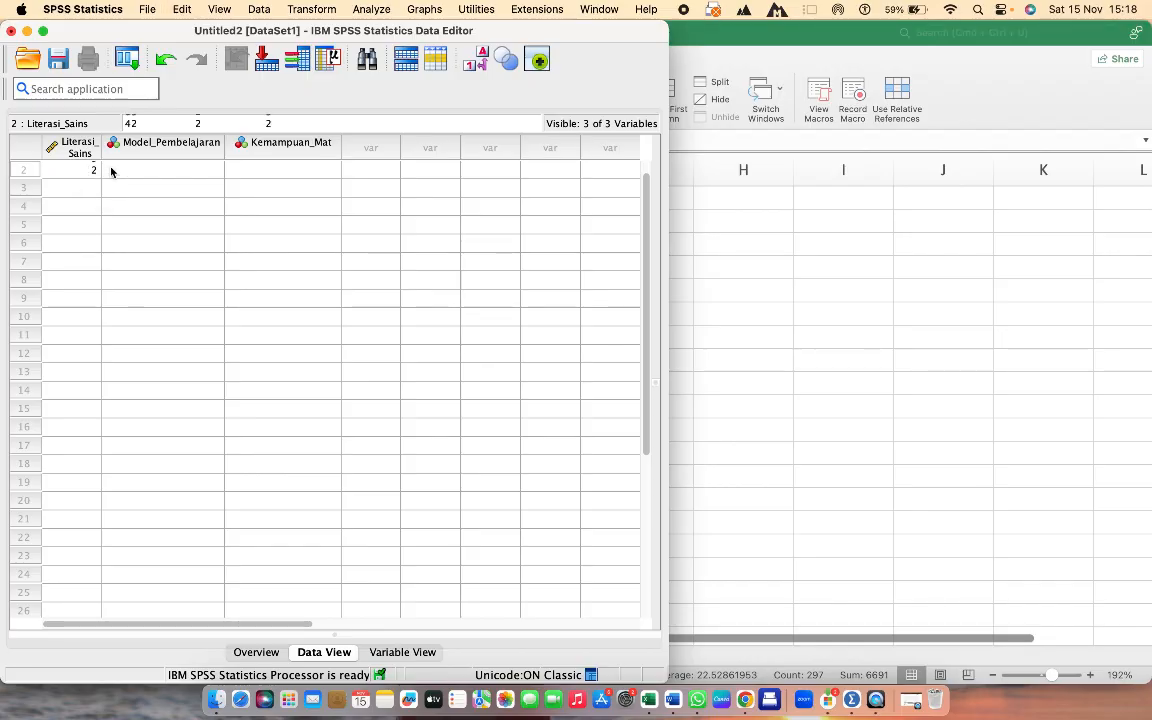
{"action": "left_click", "coordinate": [93, 174]}
{"action": "key", "text": "BackSpace"}
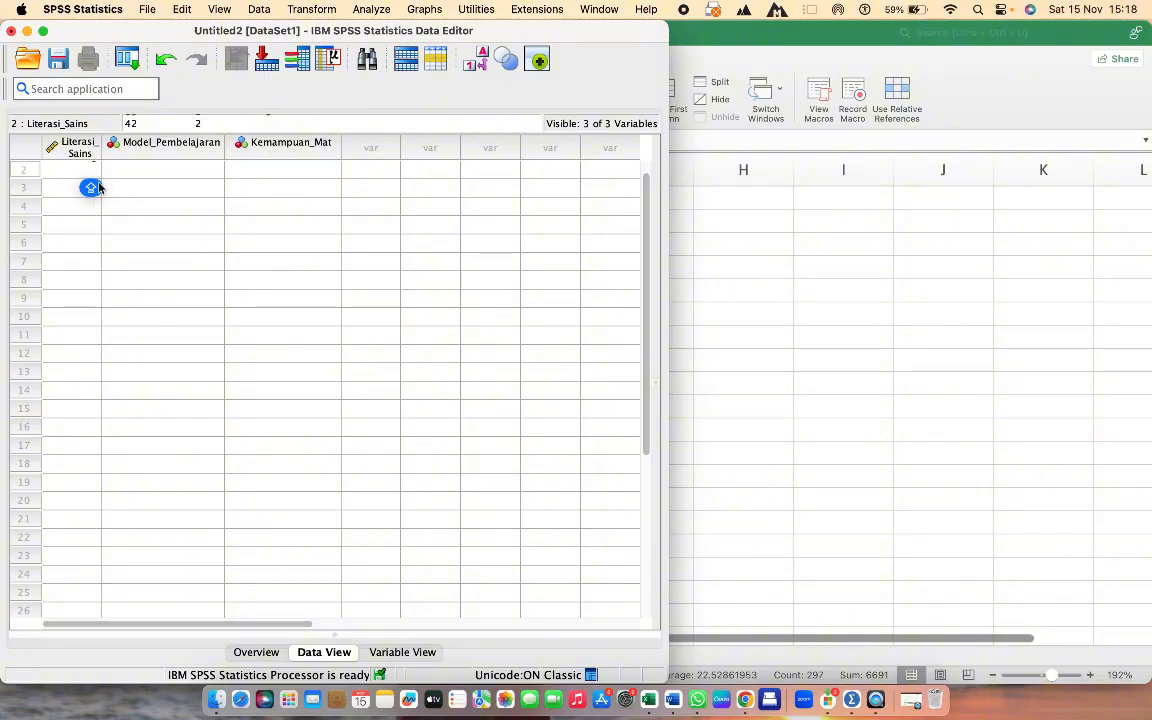
Paste the copied Excel data starting at row 2 of Literasi_Sains and undo that paste.
{"action": "left_click", "coordinate": [107, 173]}
{"action": "left_click", "coordinate": [78, 172]}
{"action": "key", "text": "super+v"}
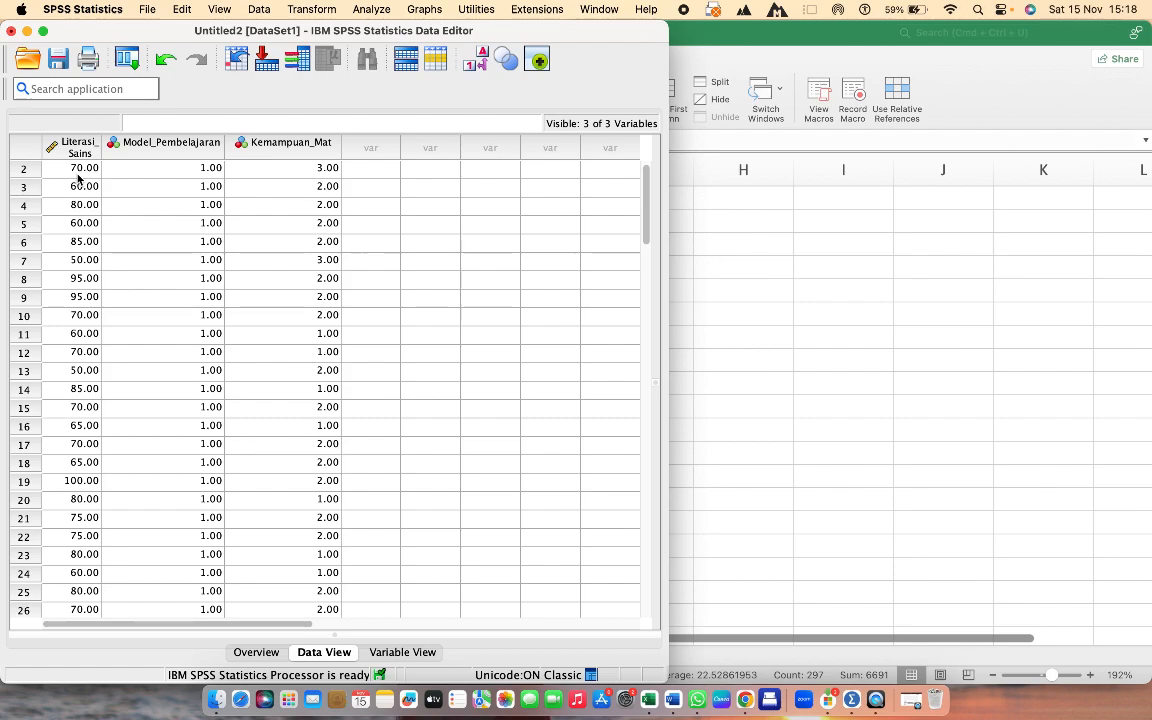
{"action": "scroll", "coordinate": [78, 177], "scroll_direction": "up", "scroll_amount": 1}
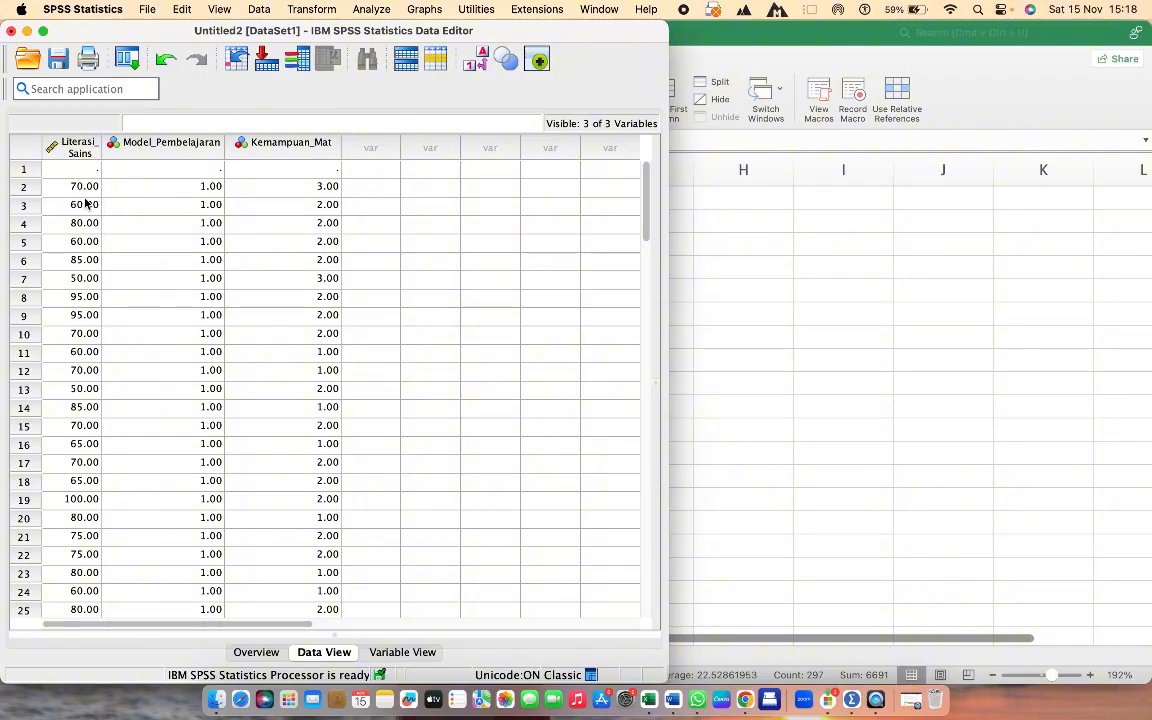
{"action": "left_click", "coordinate": [162, 60]}
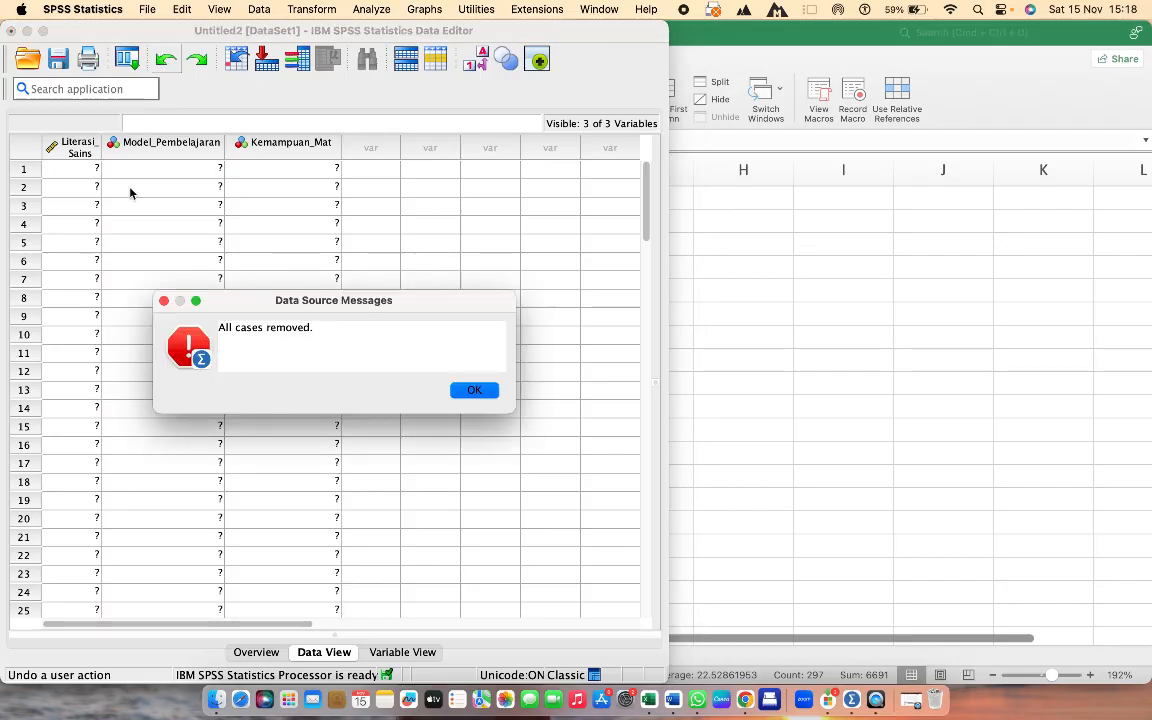
{"action": "left_click", "coordinate": [474, 391]}
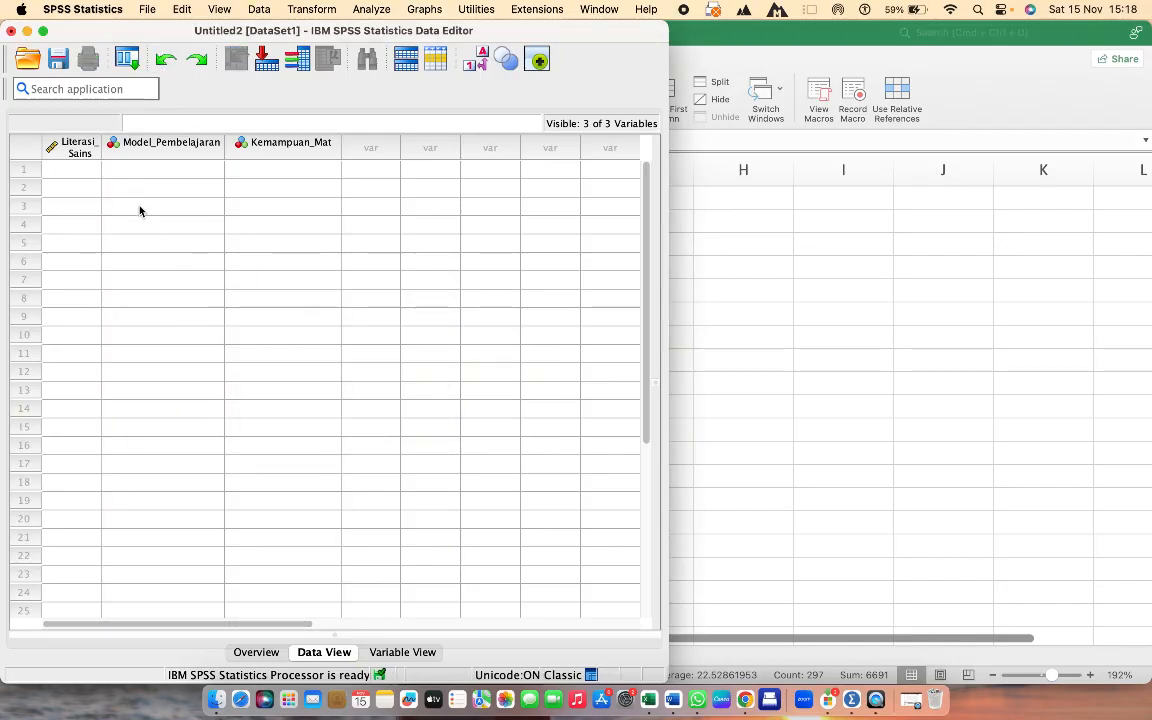
Paste the copied Excel data into the three variables starting at row 1 of Literasi_Sains.
{"action": "left_click", "coordinate": [92, 172]}
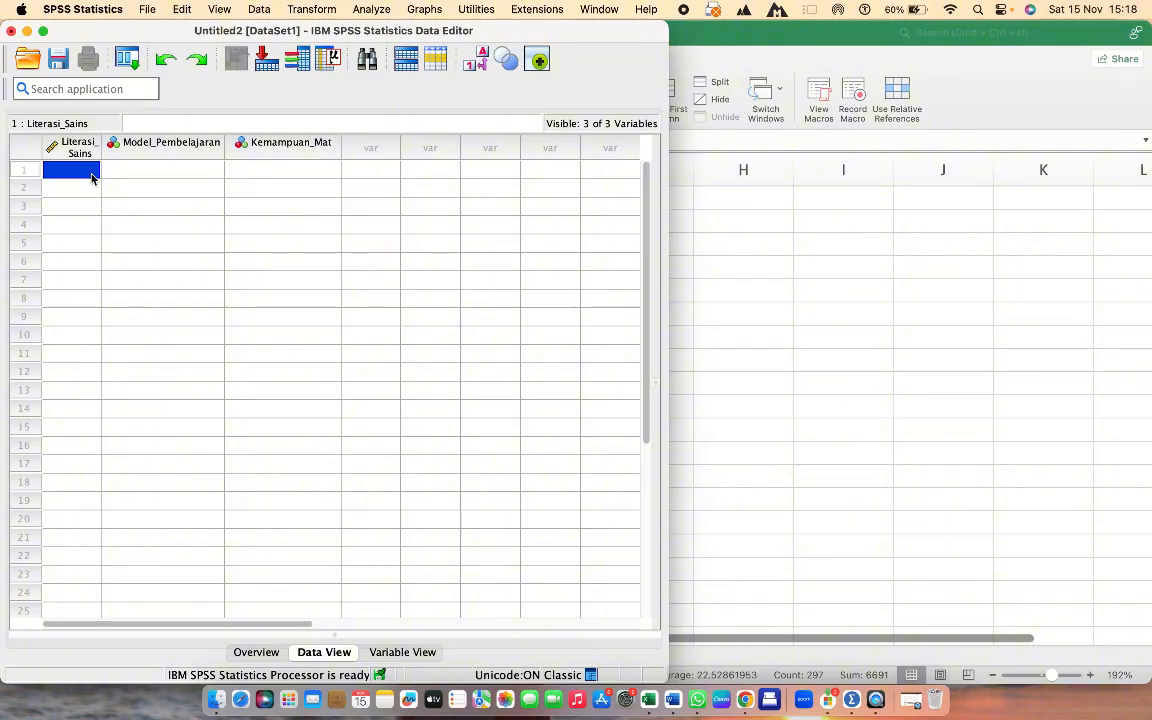
{"action": "key", "text": "super+v"}
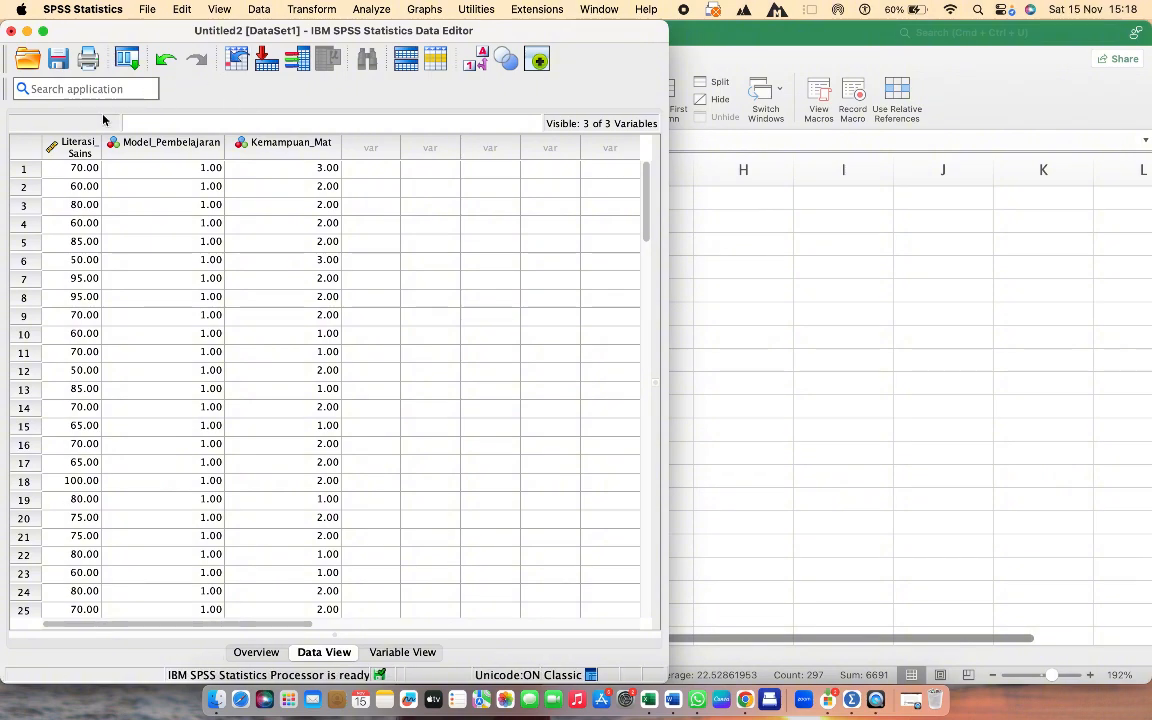
Open the Univariate general linear model with Literasi_Sains as dependent variable and Model_Pembelajaran and Kemampuan_Mat as fixed factors.
{"action": "left_click", "coordinate": [381, 10]}
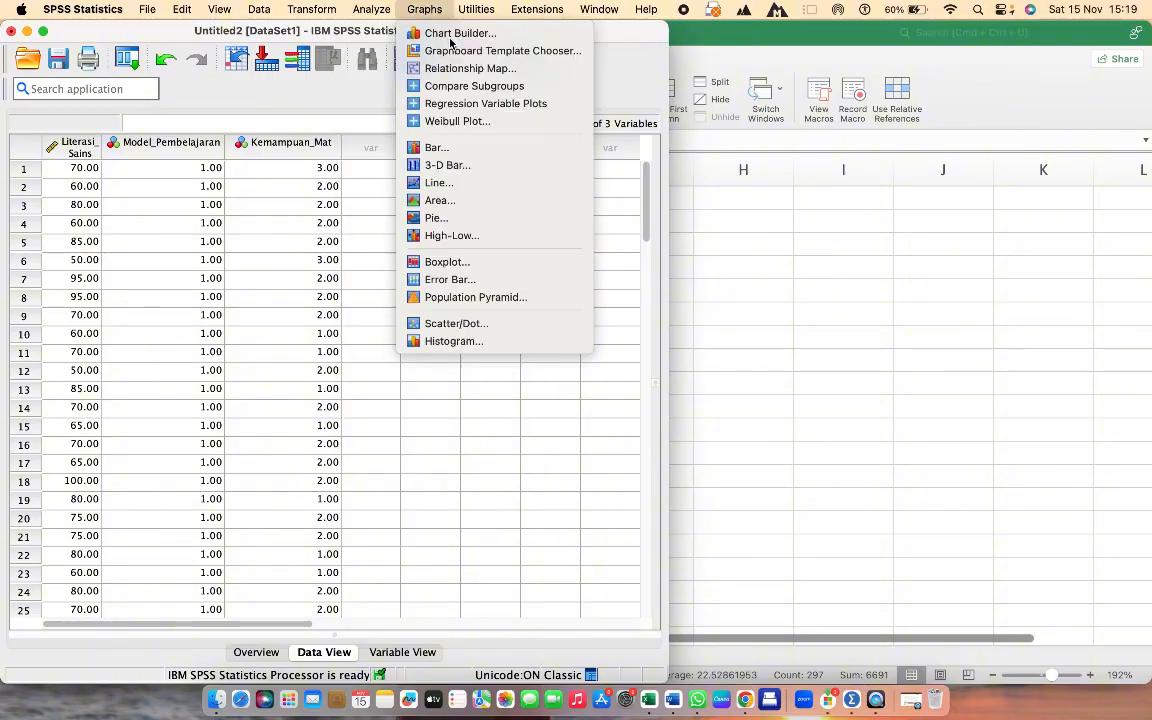
{"action": "left_click", "coordinate": [381, 10]}
{"action": "left_click", "coordinate": [381, 10]}
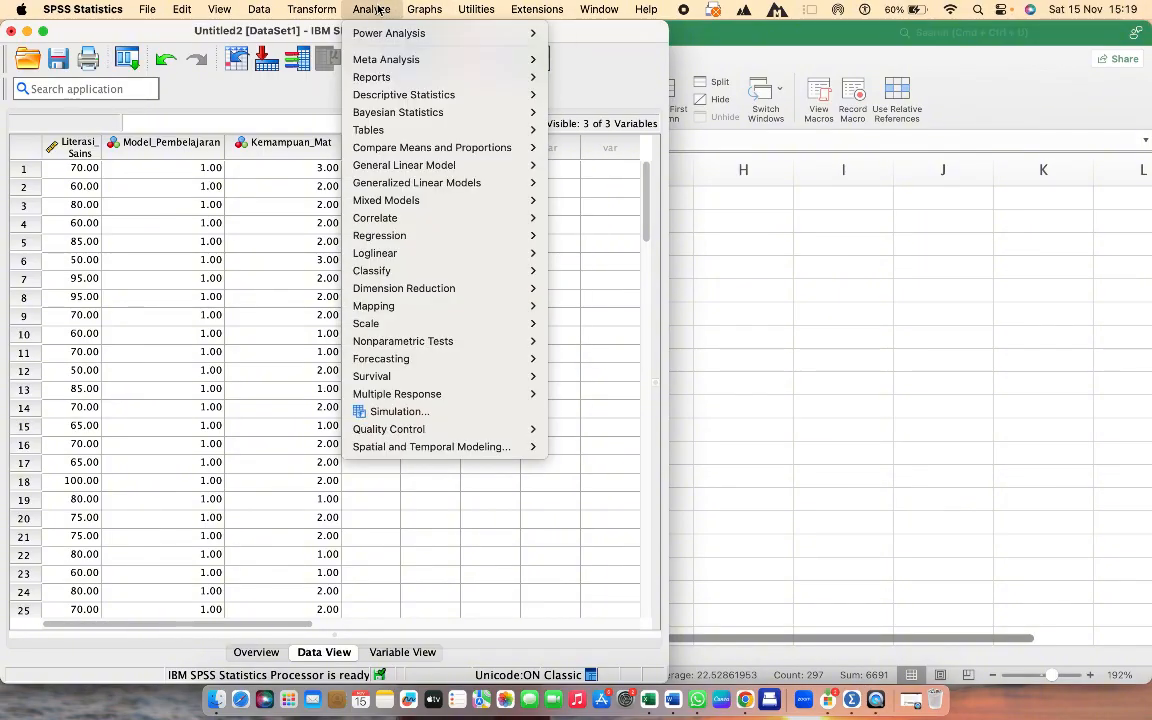
{"action": "mouse_move", "coordinate": [400, 165]}
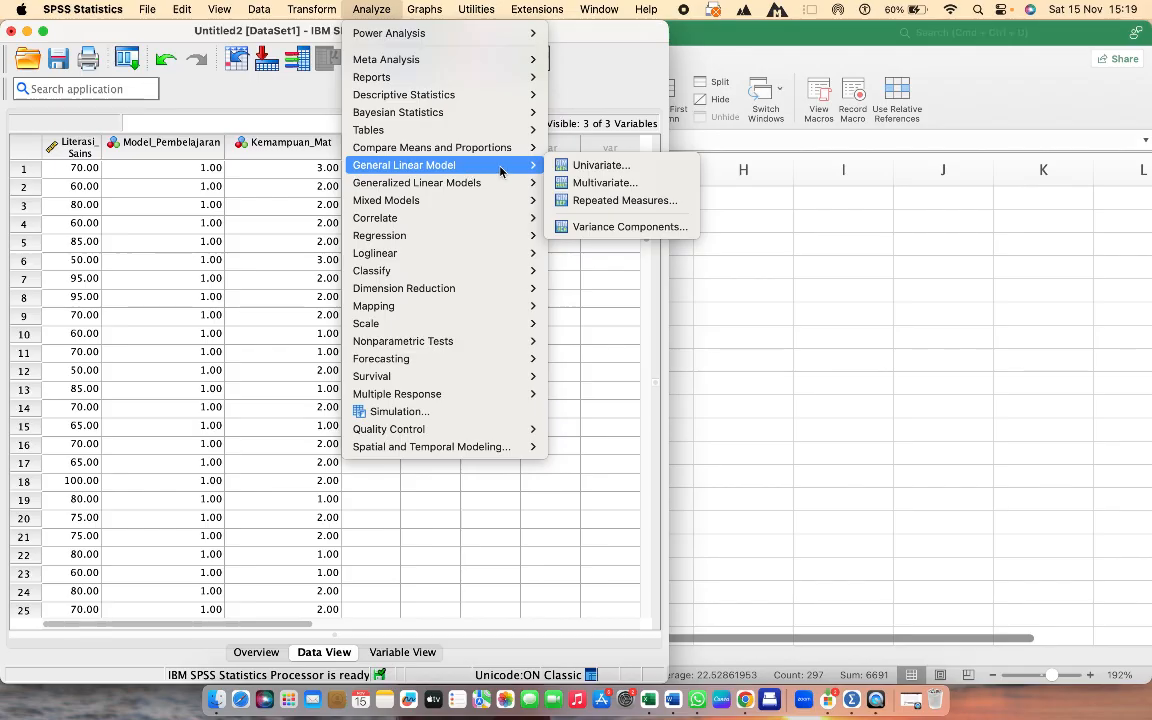
{"action": "left_click", "coordinate": [560, 166]}
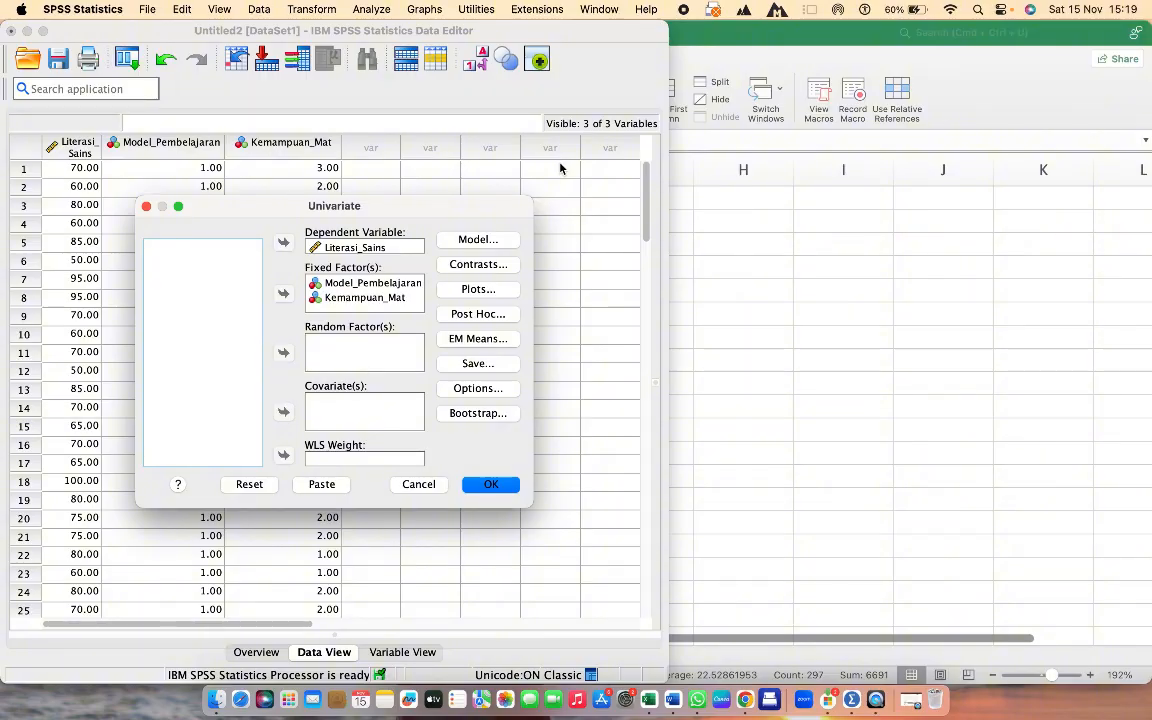
{"action": "left_click", "coordinate": [389, 248]}
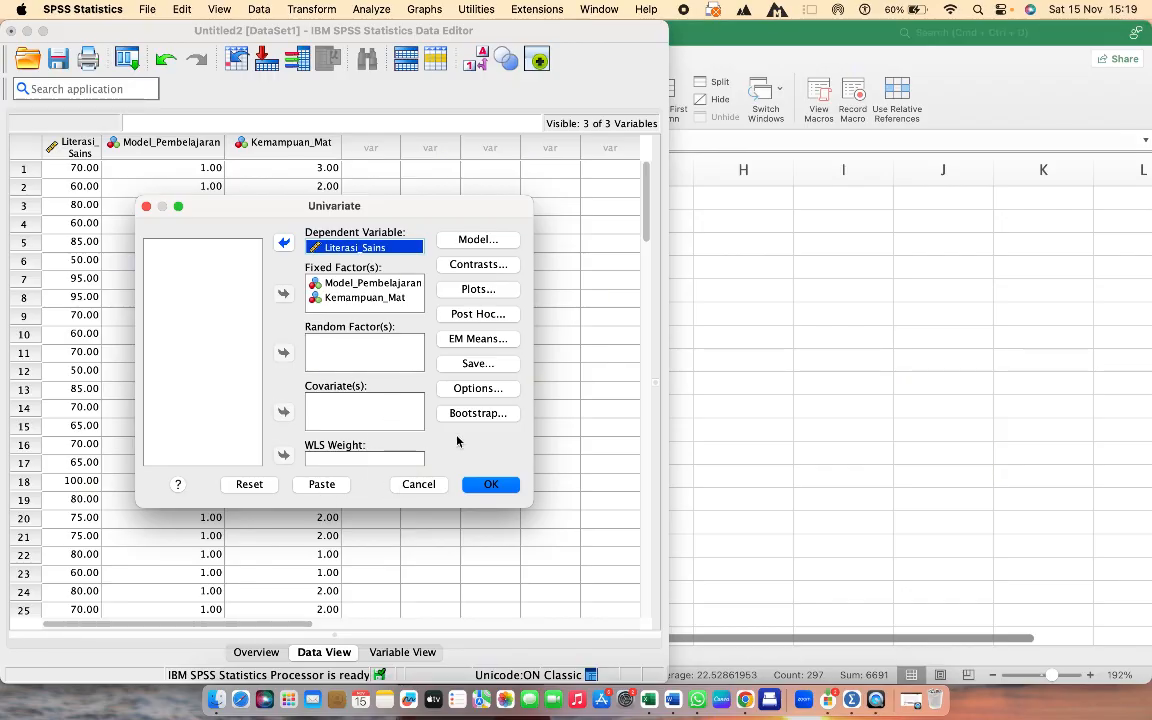
Run the Univariate analysis with standardized residuals saved, and minimize its output window to return to the dataset.
{"action": "left_click", "coordinate": [474, 366]}
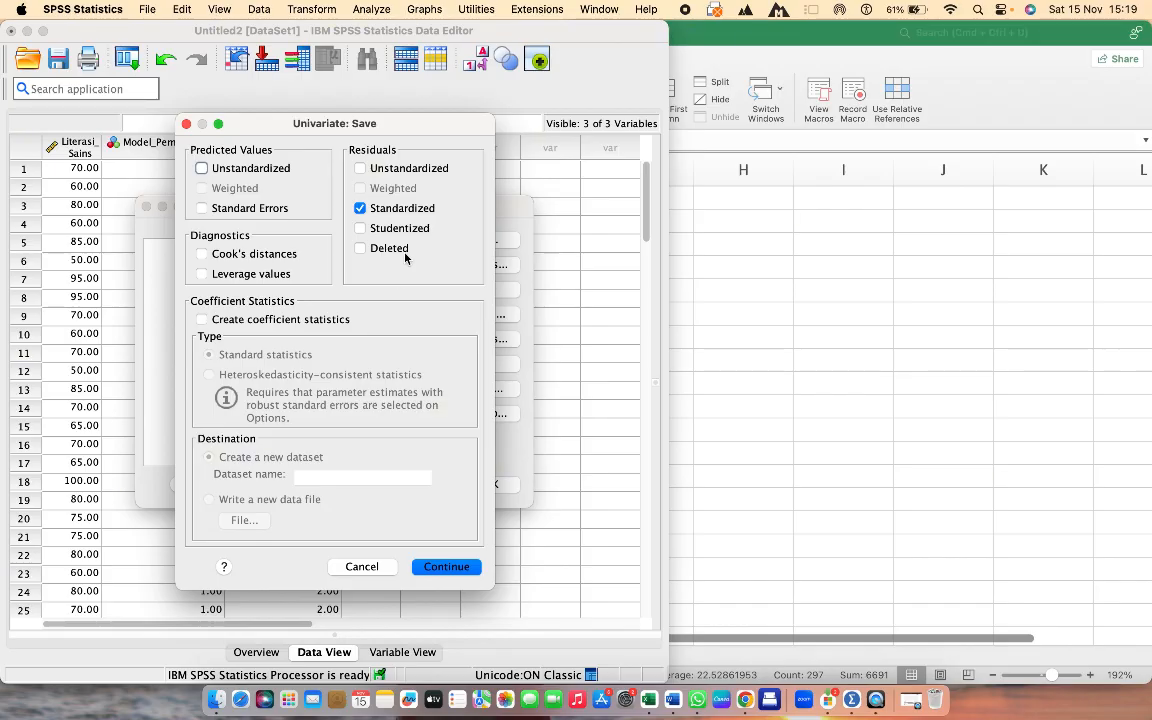
{"action": "left_click", "coordinate": [433, 567]}
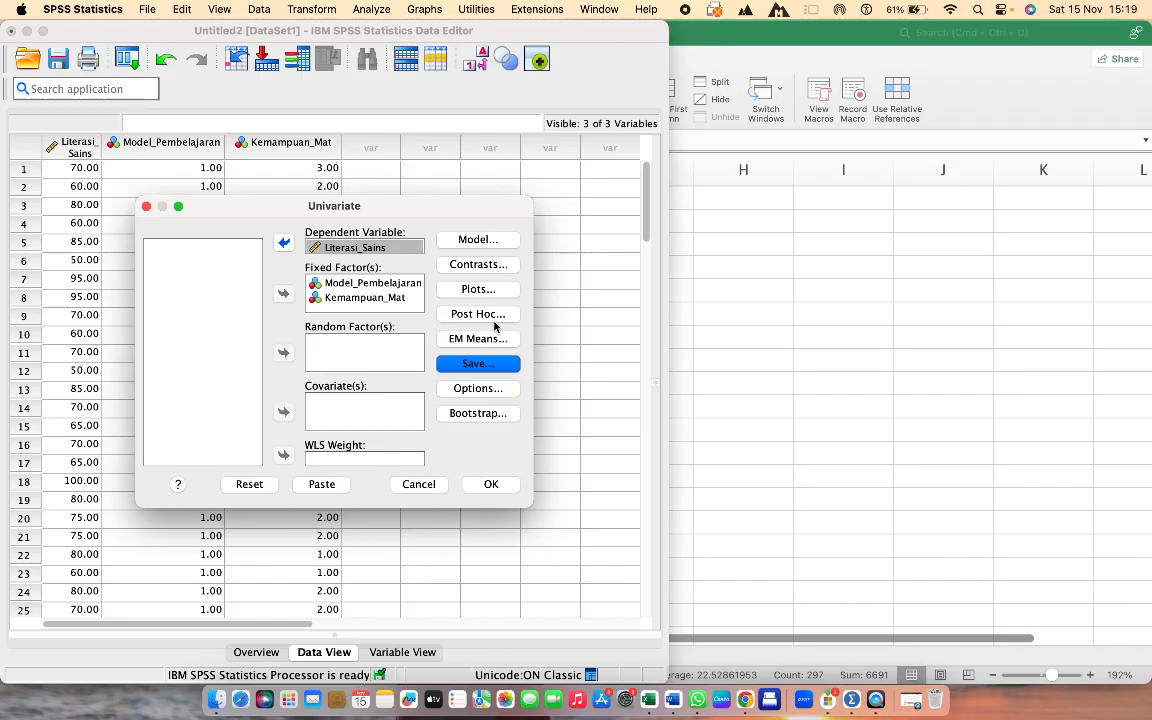
{"action": "left_click", "coordinate": [490, 484]}
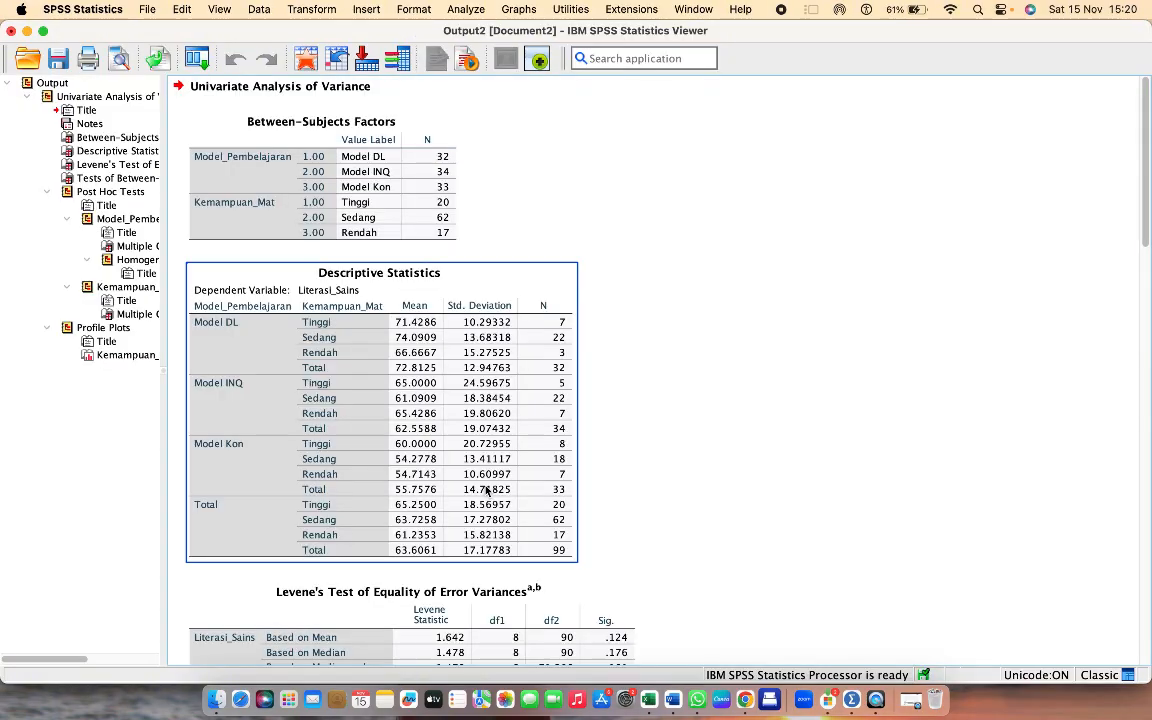
{"action": "scroll", "coordinate": [720, 463], "scroll_direction": "down", "scroll_amount": 10}
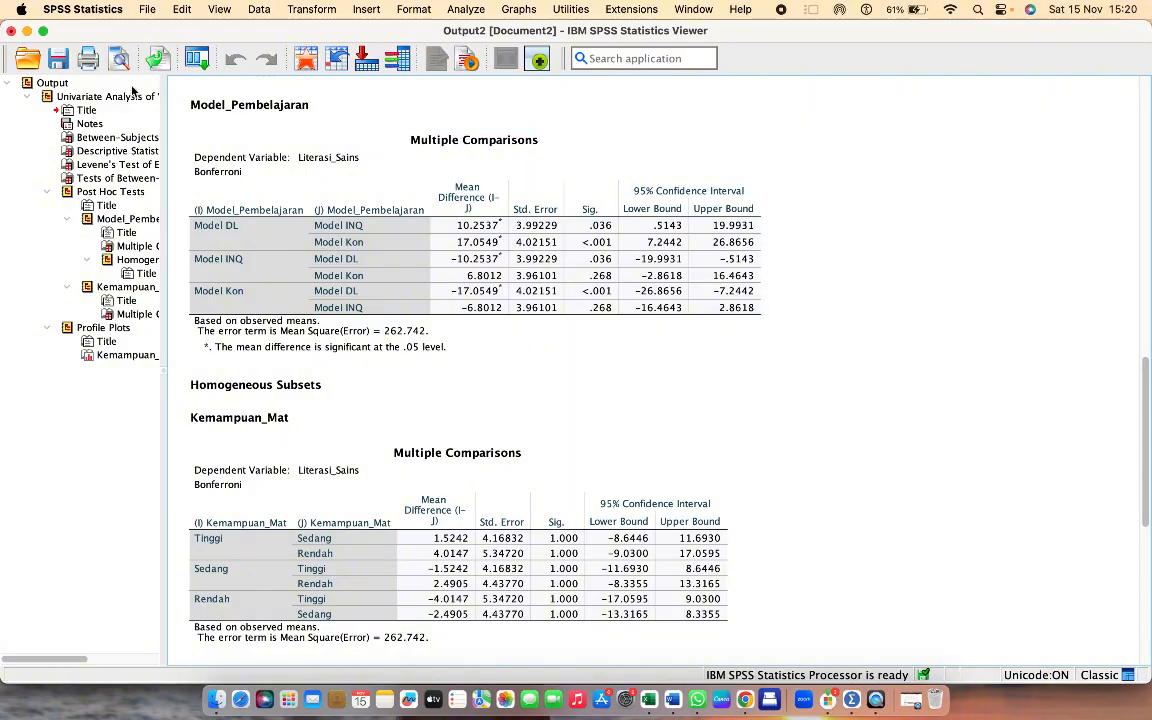
{"action": "left_click", "coordinate": [27, 31]}
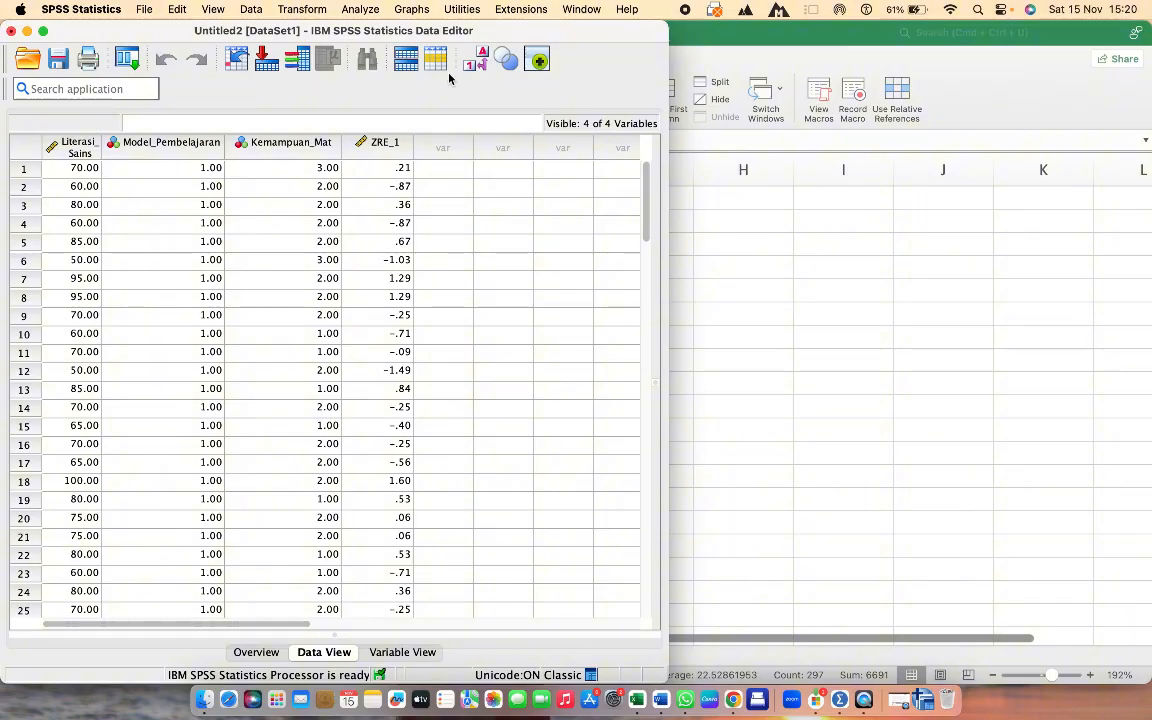
Open the Explore analysis under descriptive statistics and assign the standardized residual of Literasi_Sains as the dependent variable.
{"action": "left_click", "coordinate": [350, 12]}
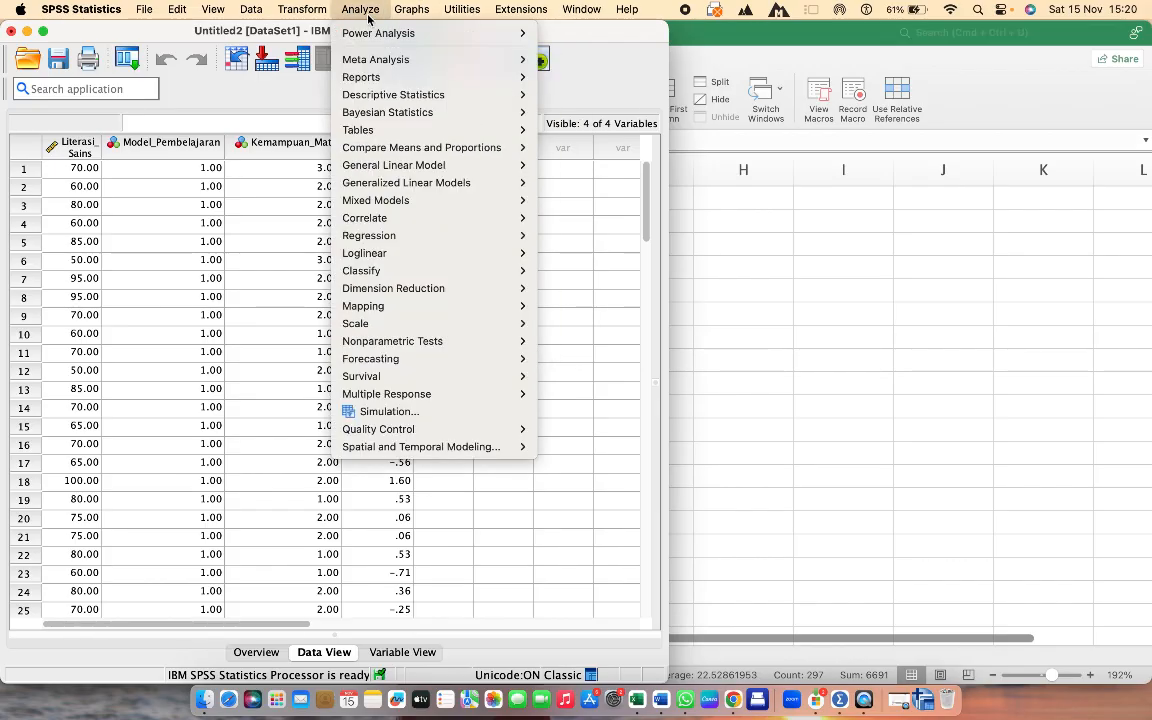
{"action": "left_click", "coordinate": [367, 14]}
{"action": "left_click", "coordinate": [368, 14]}
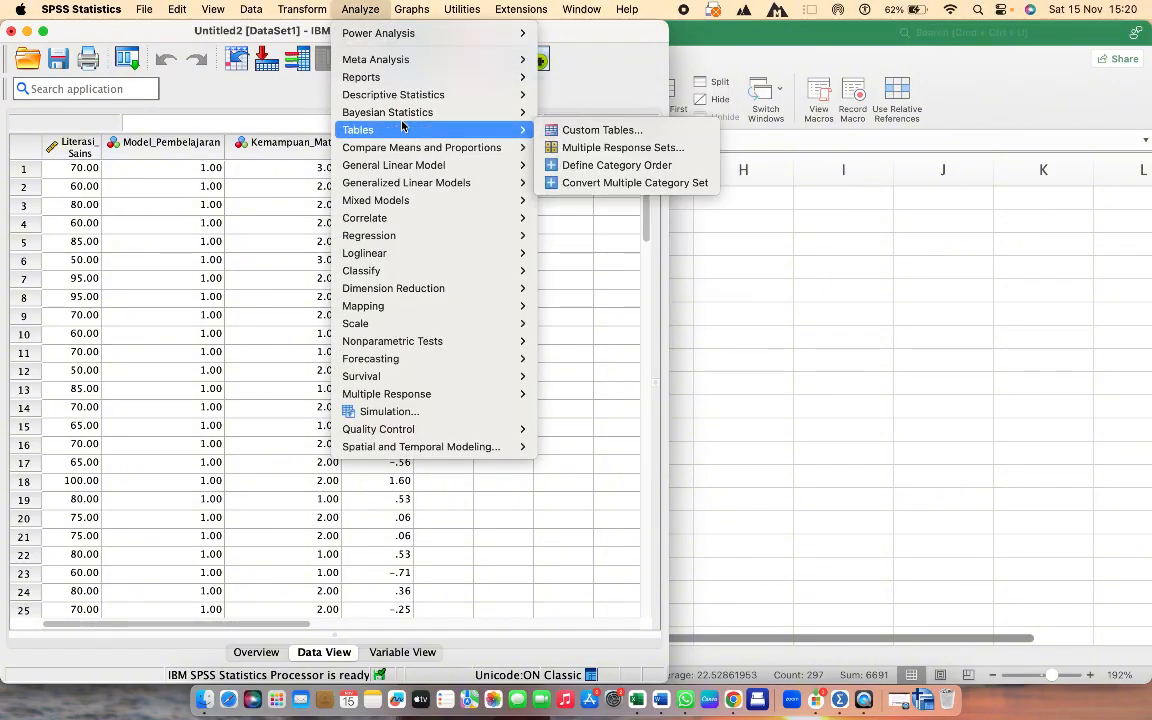
{"action": "mouse_move", "coordinate": [407, 172]}
{"action": "mouse_move", "coordinate": [413, 235]}
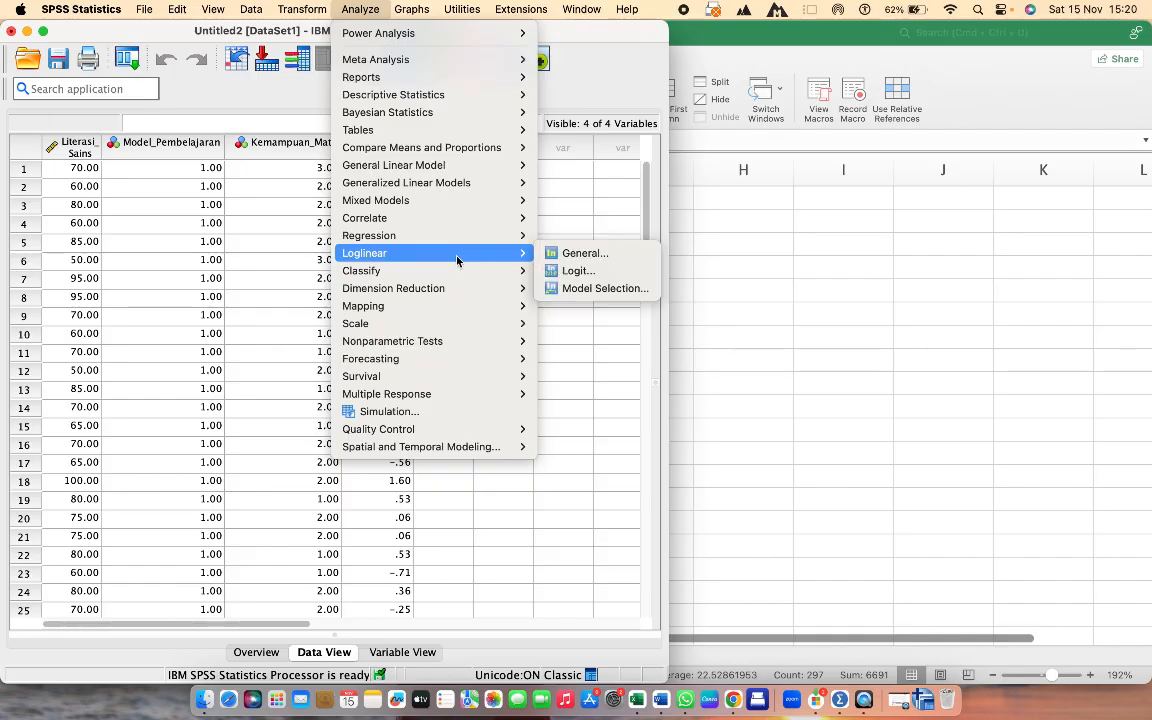
{"action": "mouse_move", "coordinate": [489, 164]}
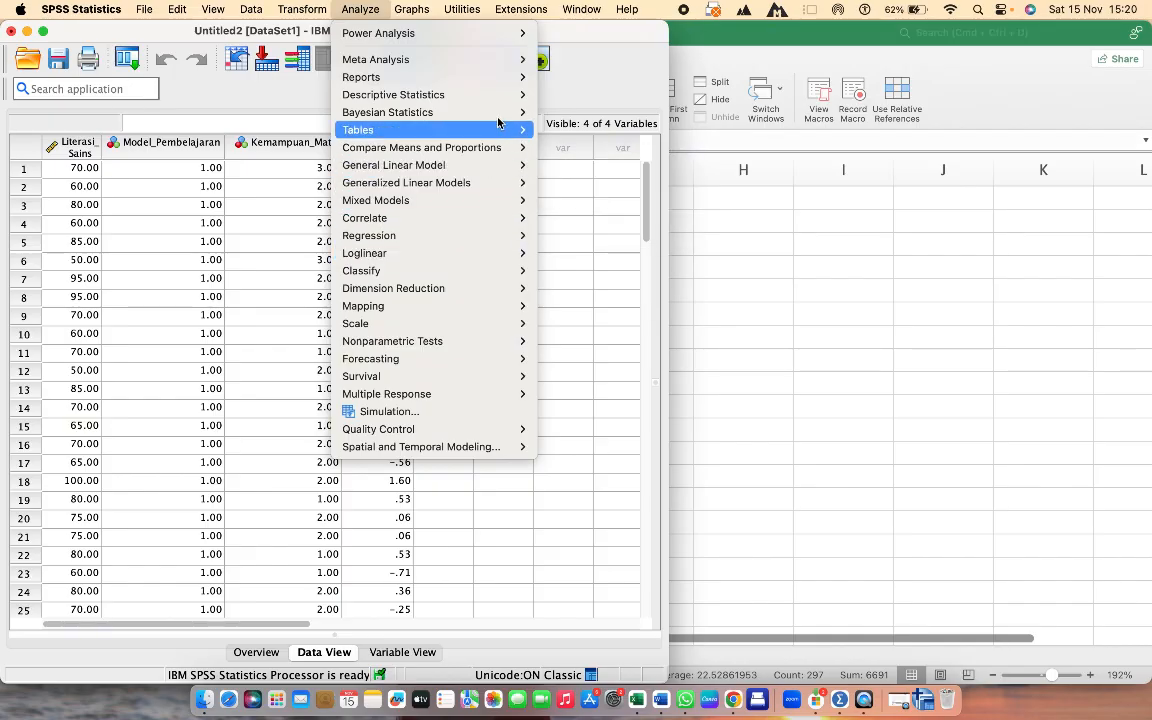
{"action": "mouse_move", "coordinate": [497, 98]}
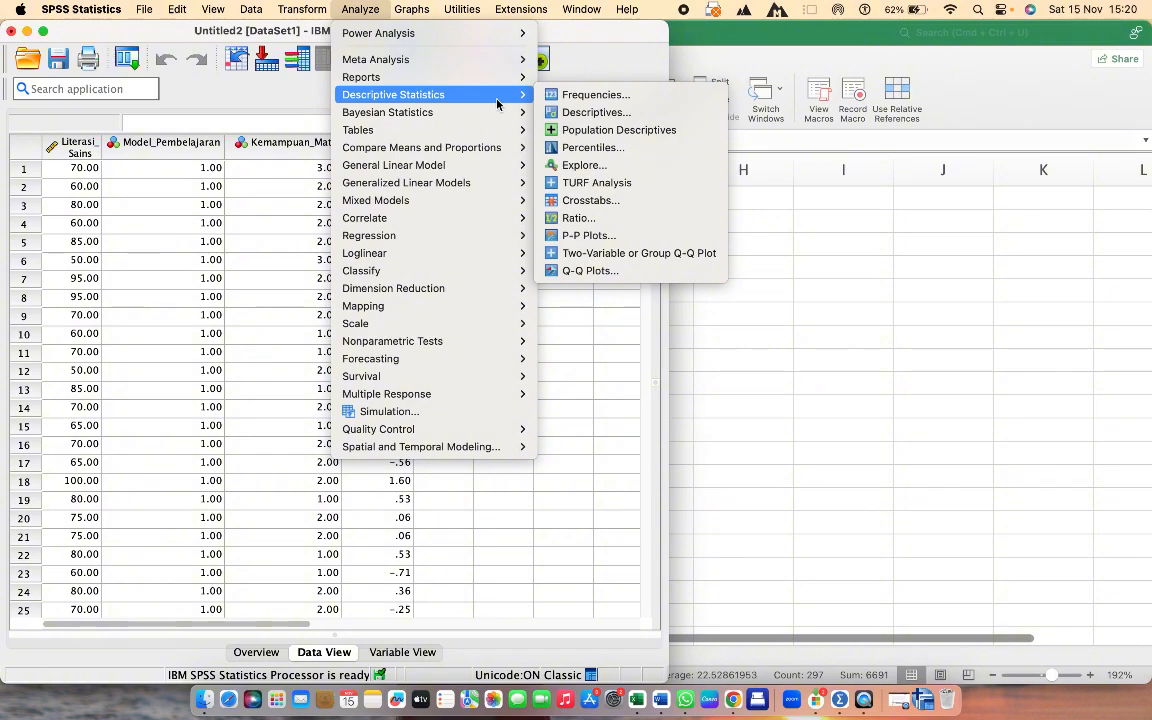
{"action": "left_click", "coordinate": [580, 165]}
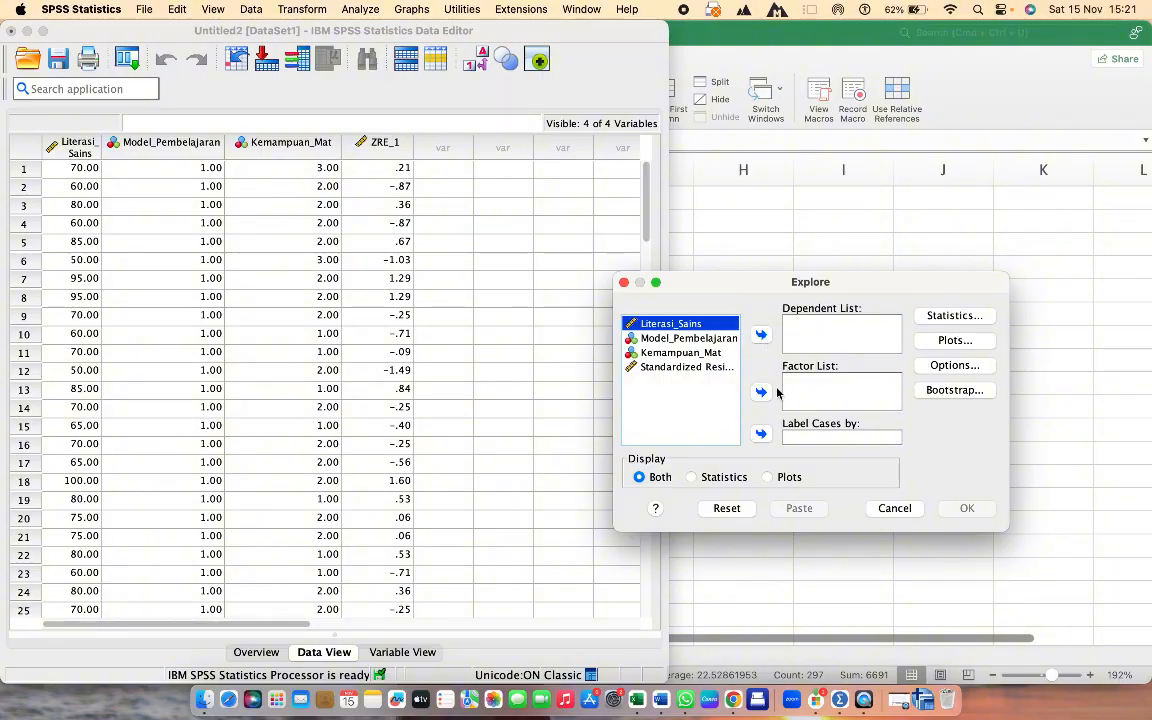
{"action": "left_click", "coordinate": [688, 367]}
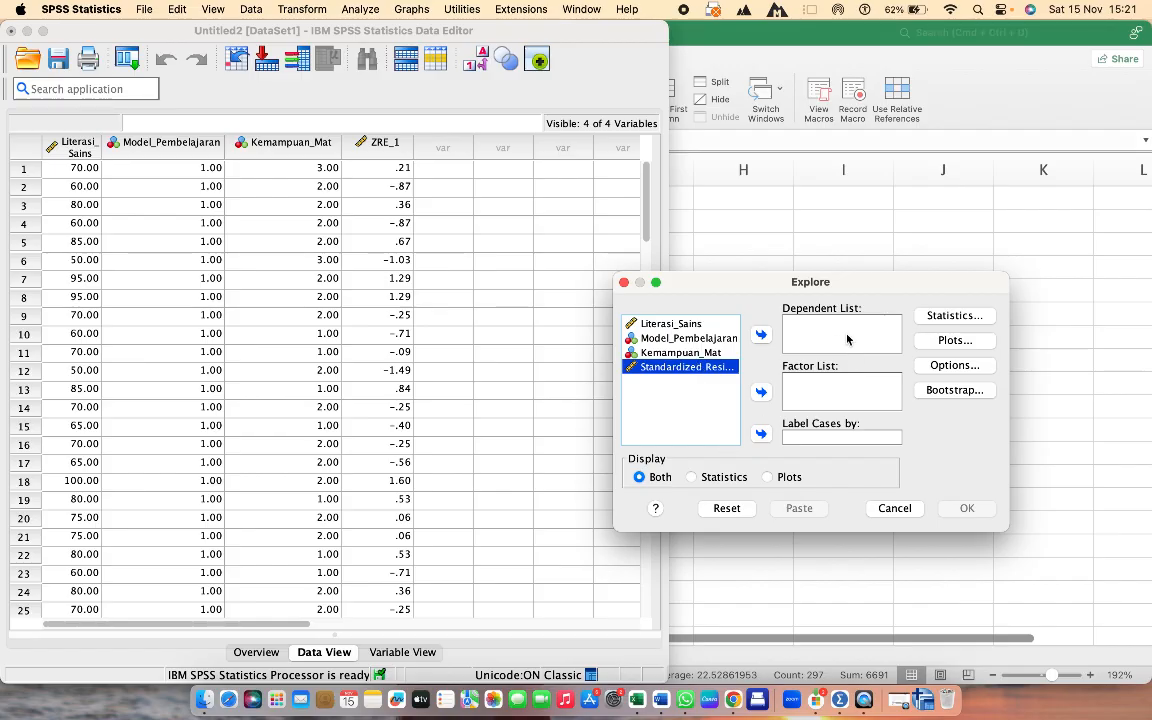
{"action": "left_click", "coordinate": [761, 335]}
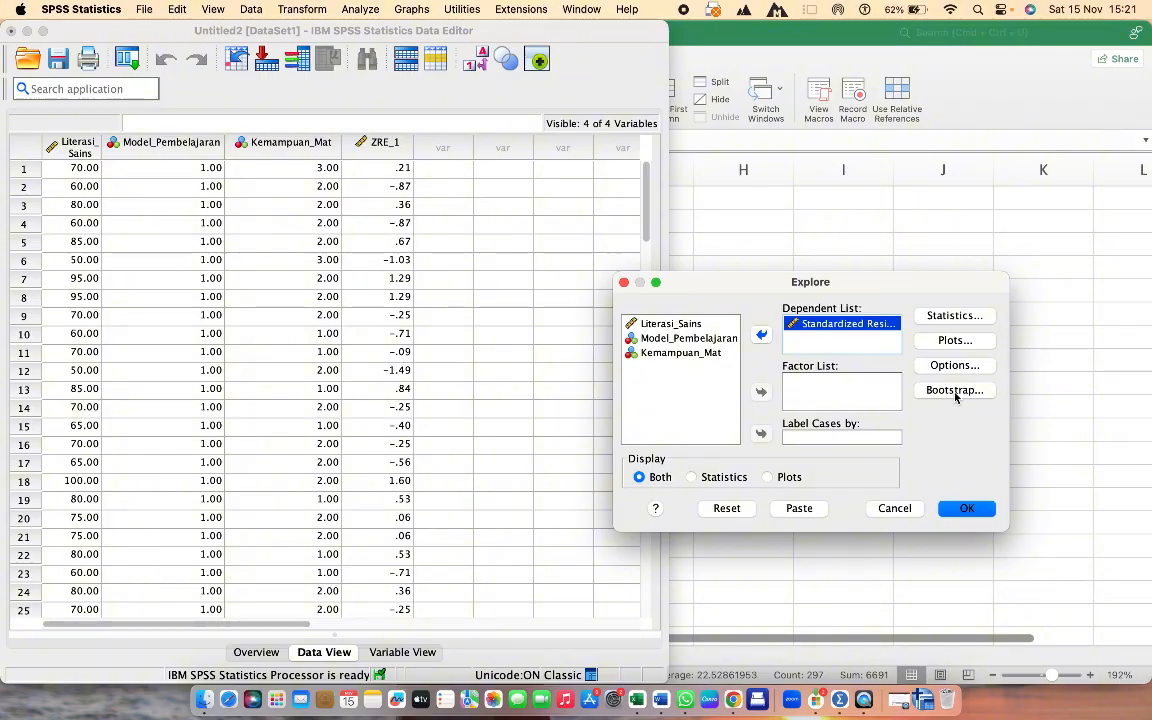
Keep normality plots with tests enabled for the standardized residual and run the Explore analysis.
{"action": "left_click", "coordinate": [982, 342]}
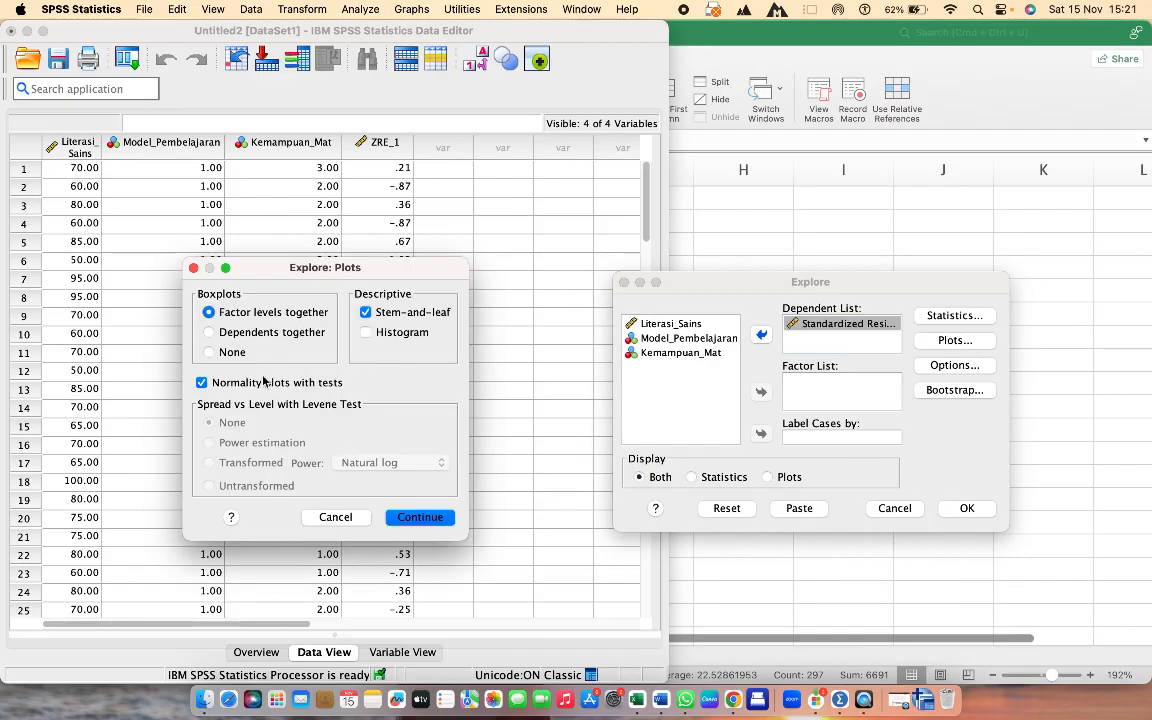
{"action": "left_click", "coordinate": [201, 384]}
{"action": "left_click", "coordinate": [201, 384]}
{"action": "left_click", "coordinate": [407, 518]}
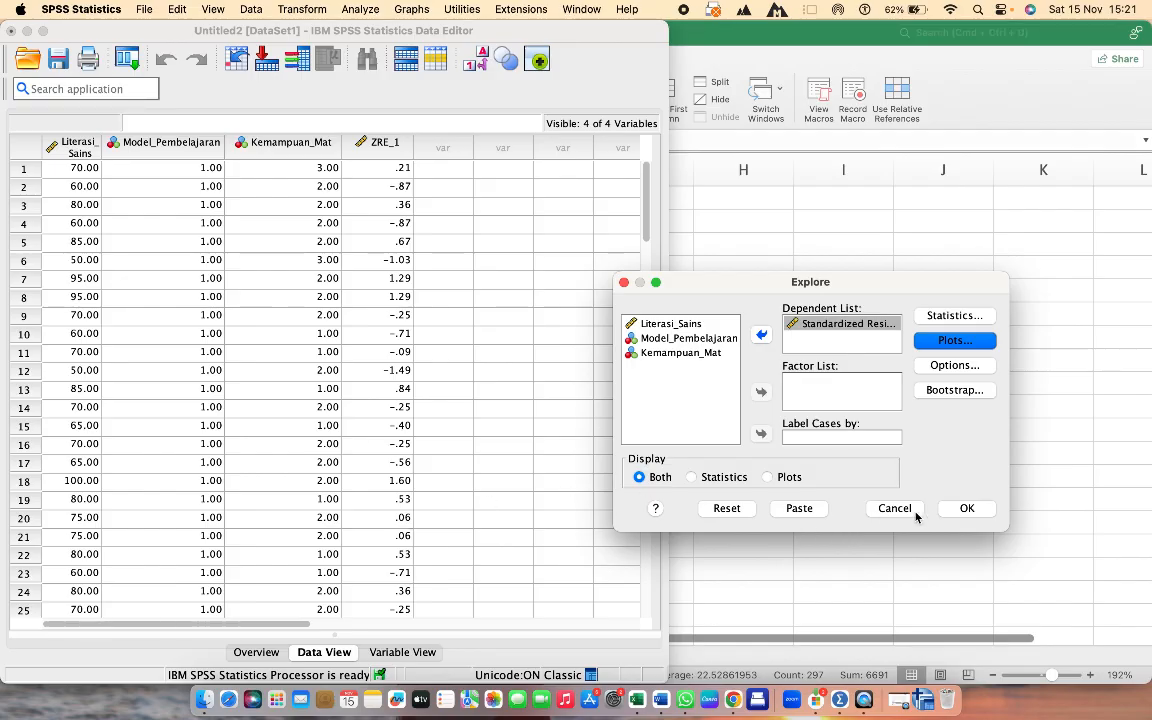
{"action": "left_click", "coordinate": [966, 508]}
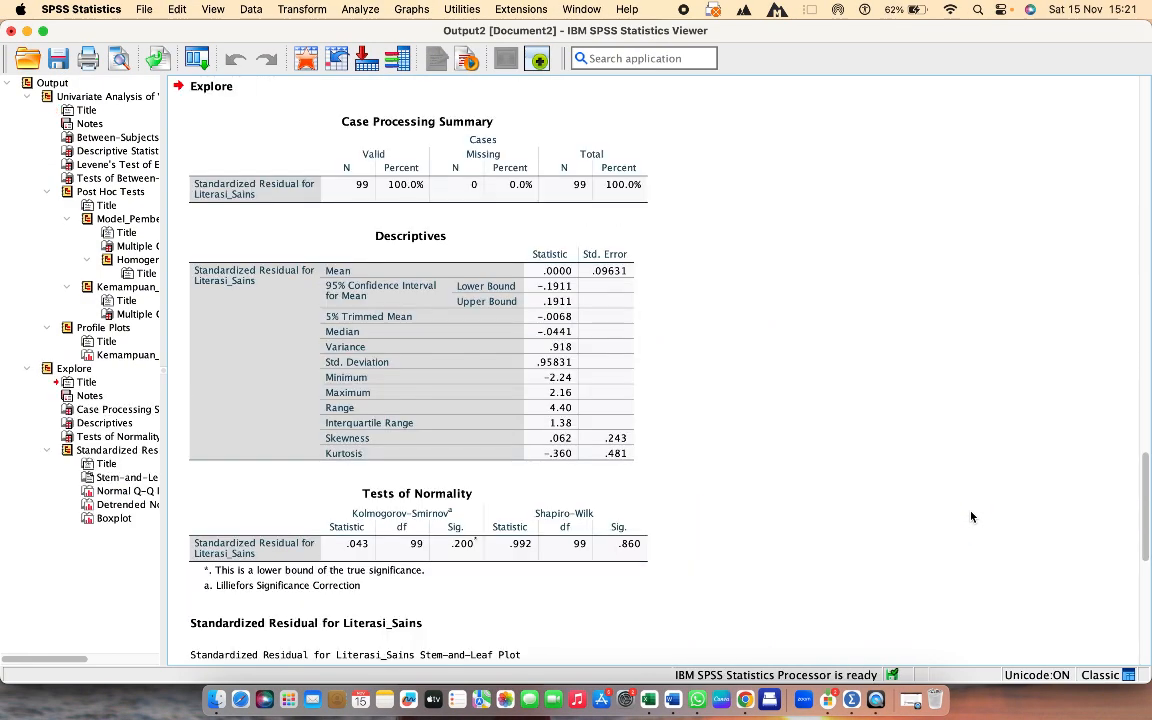
{"action": "scroll", "coordinate": [921, 405], "scroll_direction": "up", "scroll_amount": 20}
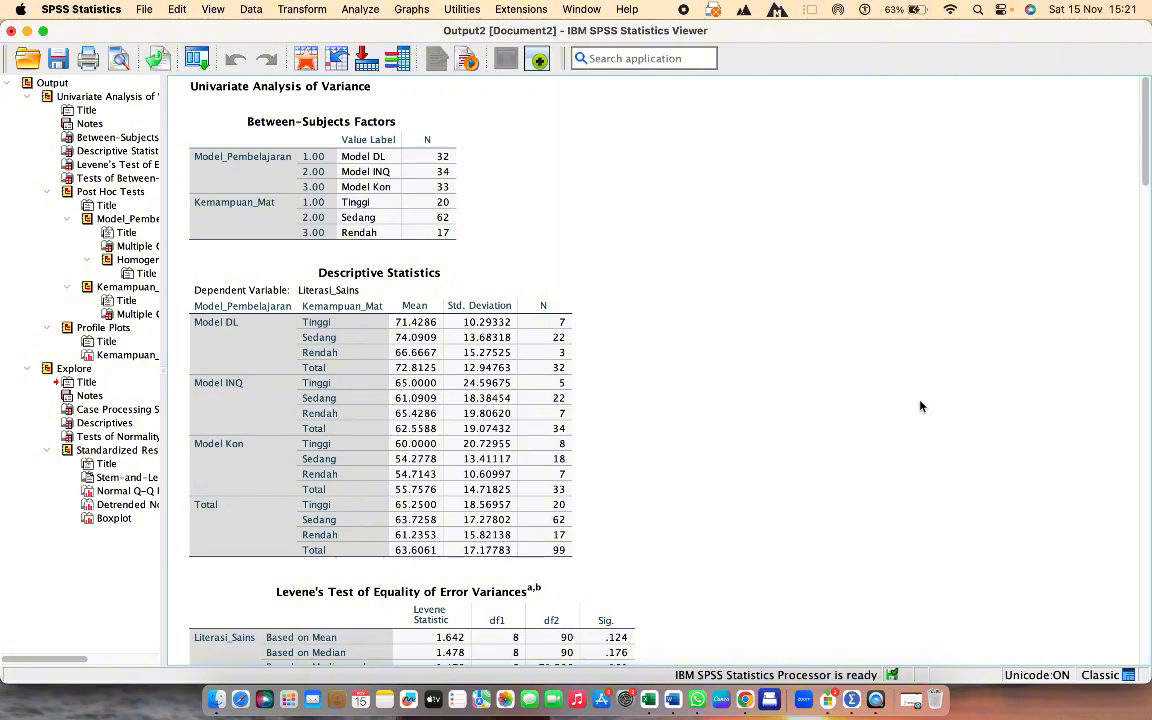
Examine the Explore output for the standardized residual of Literasi_Sains, focusing on the Kolmogorov-Smirnov and Shapiro-Wilk results in the Tests of Normality table.
{"action": "scroll", "coordinate": [921, 405], "scroll_direction": "down", "scroll_amount": 15}
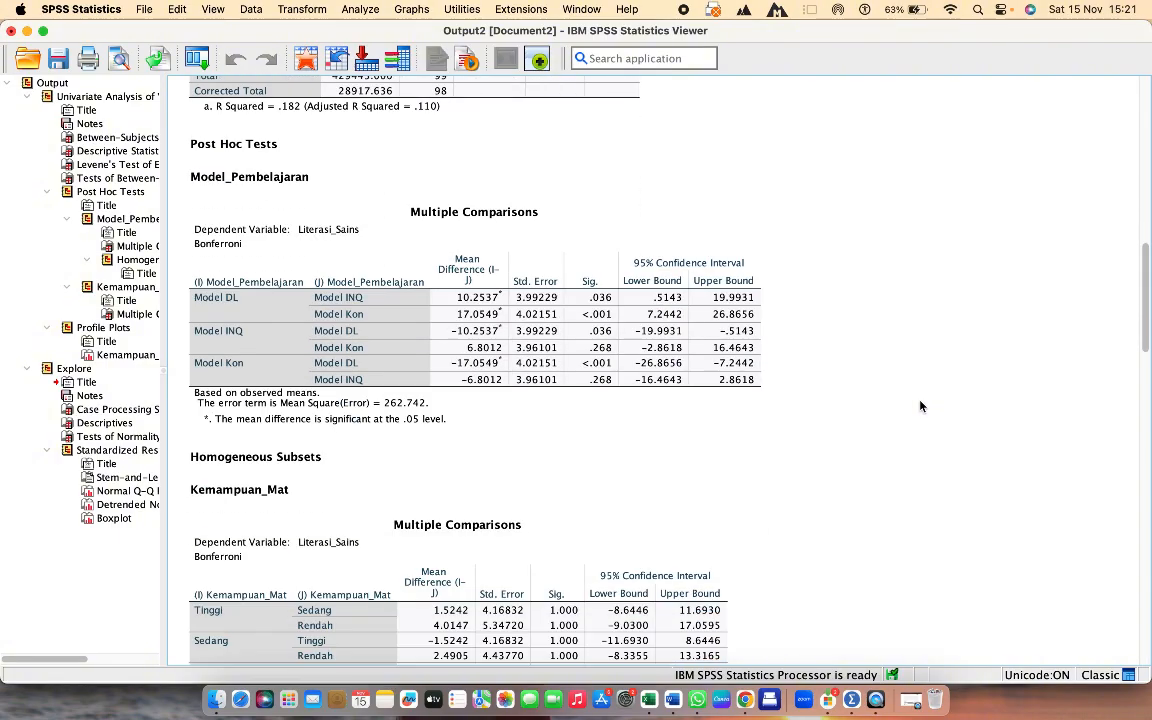
{"action": "scroll", "coordinate": [921, 405], "scroll_direction": "down", "scroll_amount": 15}
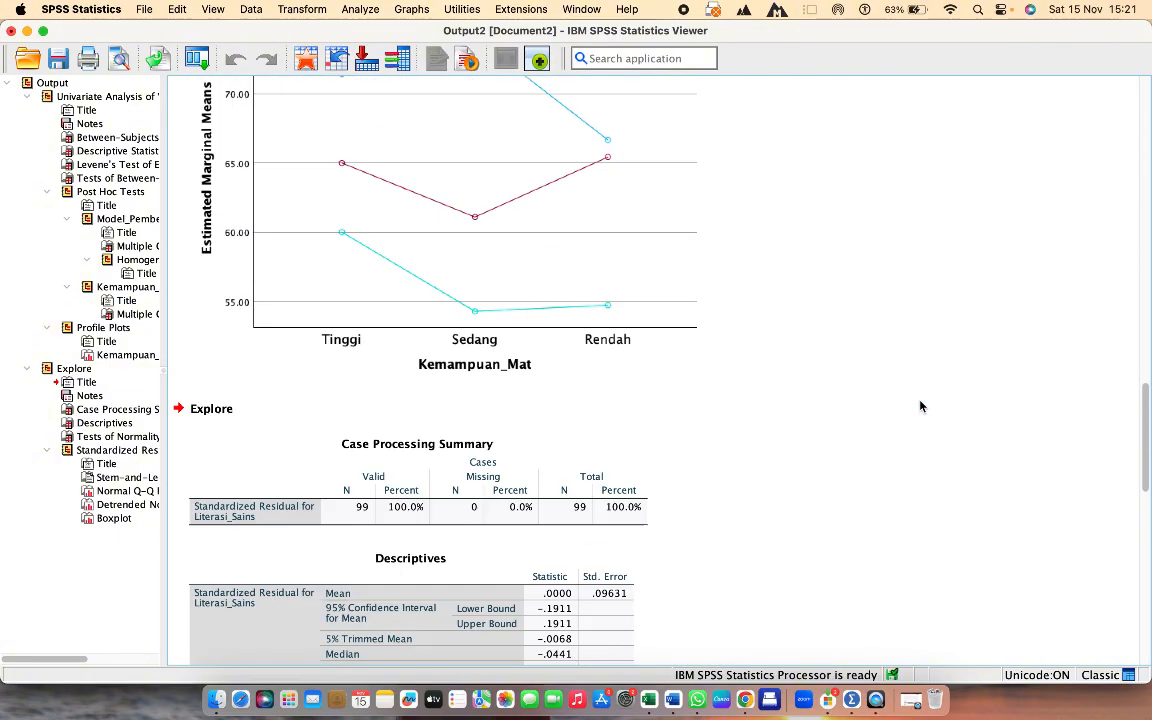
{"action": "scroll", "coordinate": [921, 405], "scroll_direction": "down", "scroll_amount": 5}
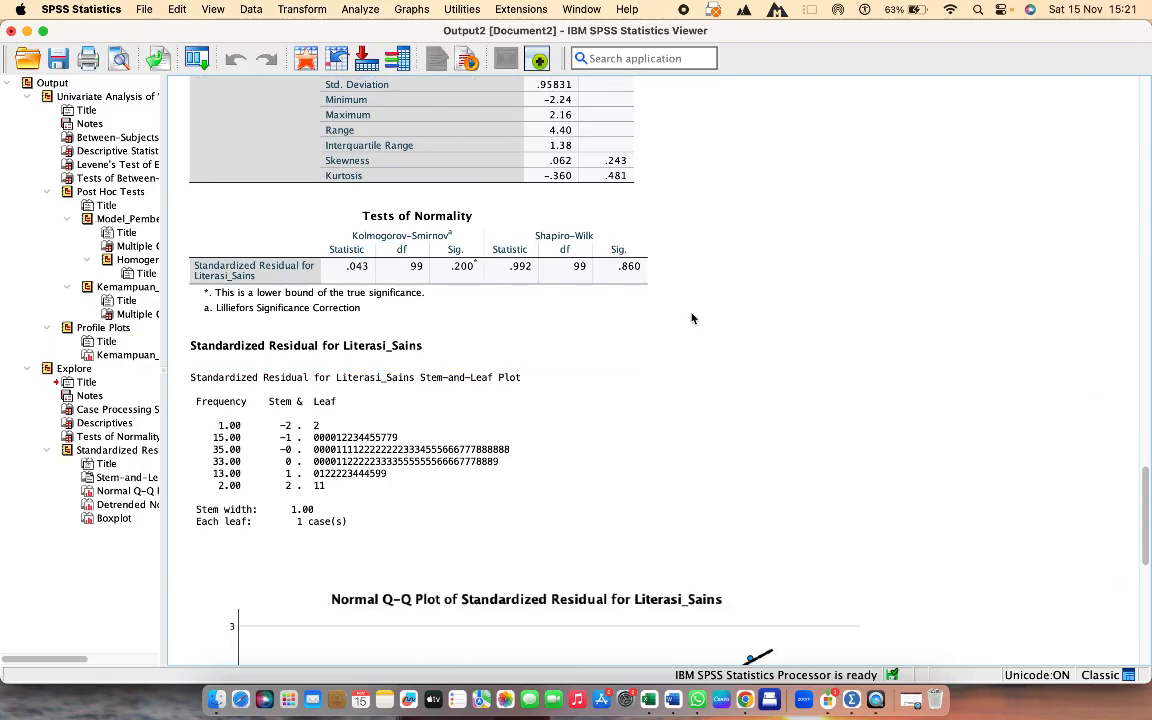
{"action": "left_click", "coordinate": [630, 262]}
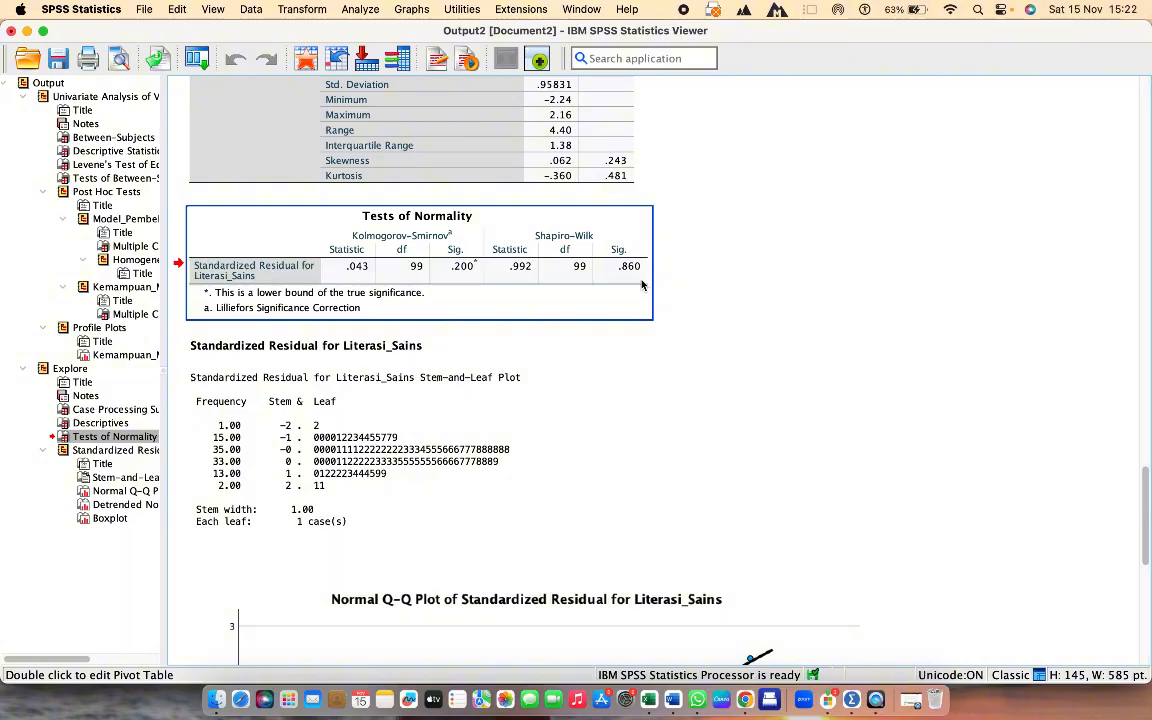
{"action": "left_click", "coordinate": [733, 296]}
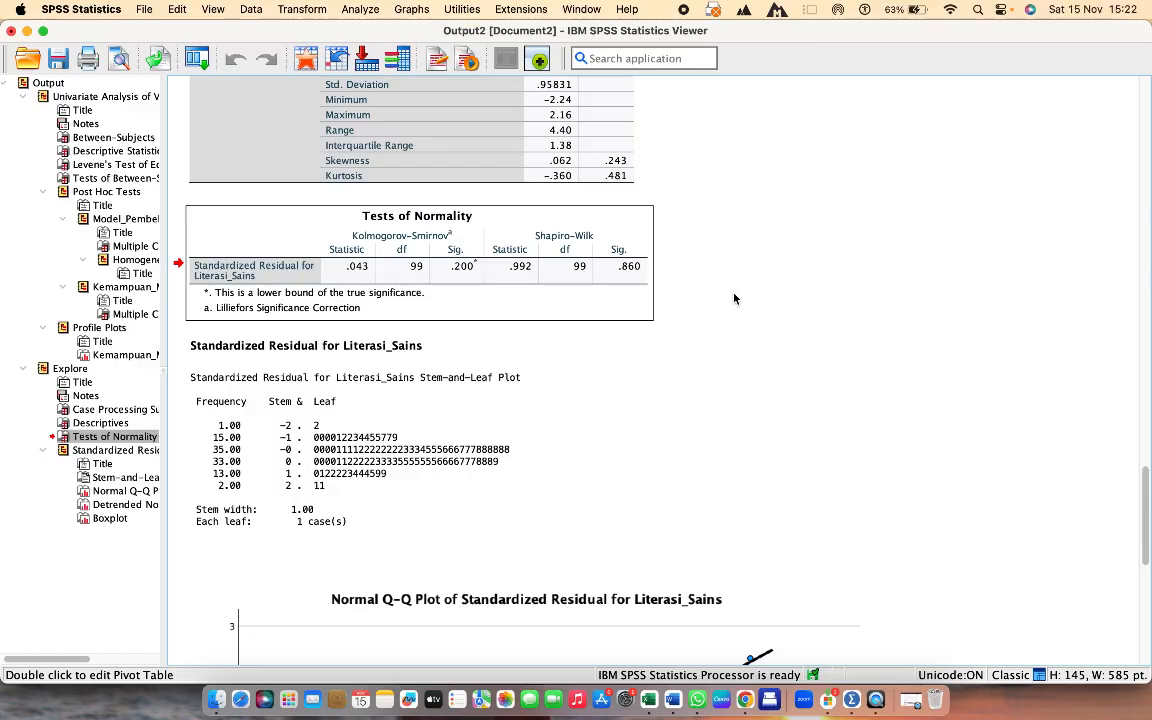
{"action": "left_click", "coordinate": [632, 285]}
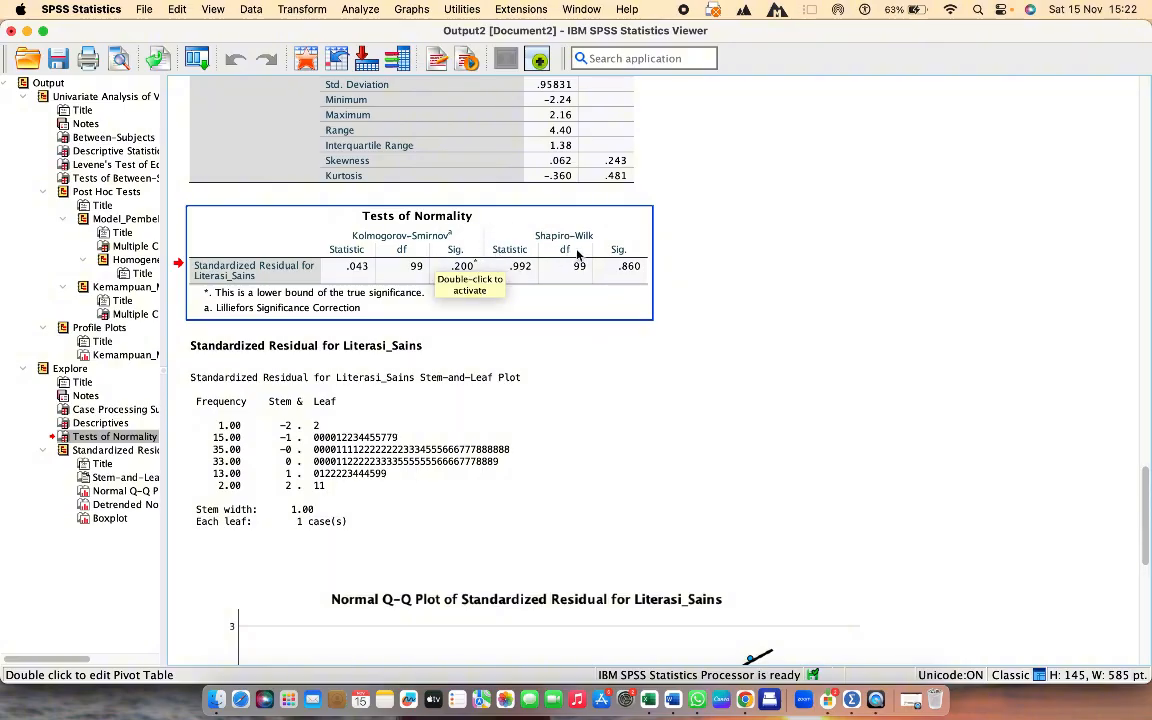
{"action": "left_click", "coordinate": [753, 303]}
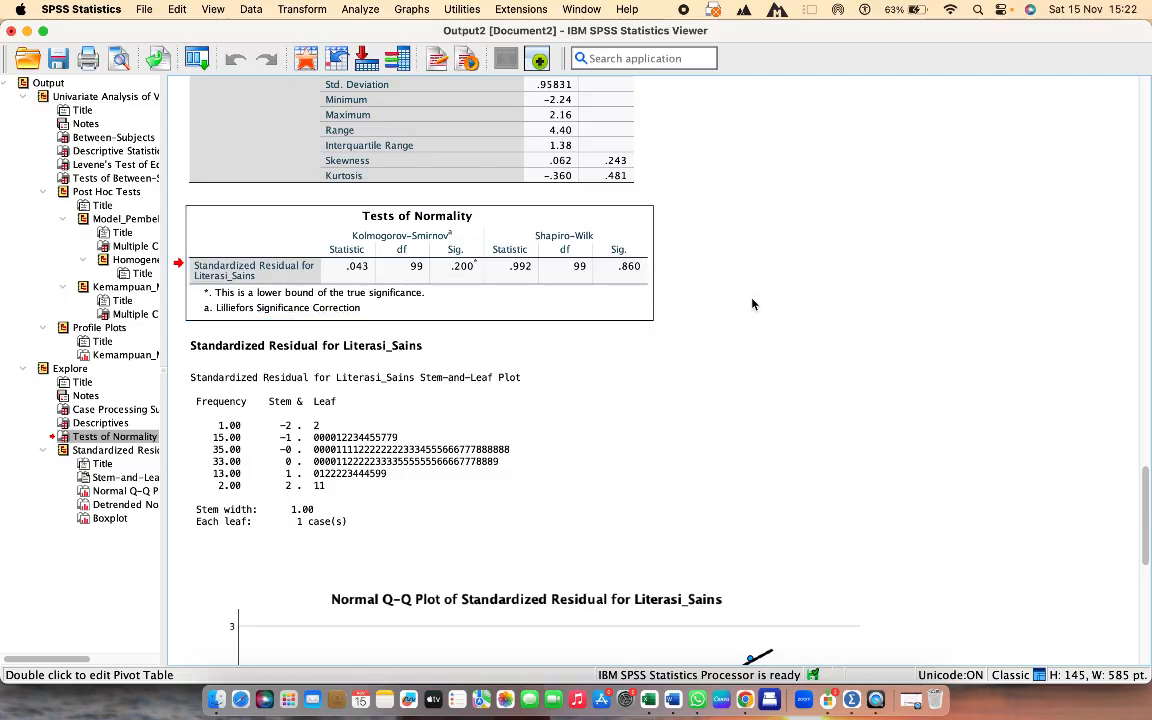
{"action": "scroll", "coordinate": [753, 303], "scroll_direction": "down", "scroll_amount": 2}
{"action": "scroll", "coordinate": [753, 303], "scroll_direction": "up", "scroll_amount": 3}
{"action": "scroll", "coordinate": [753, 304], "scroll_direction": "up", "scroll_amount": 5}
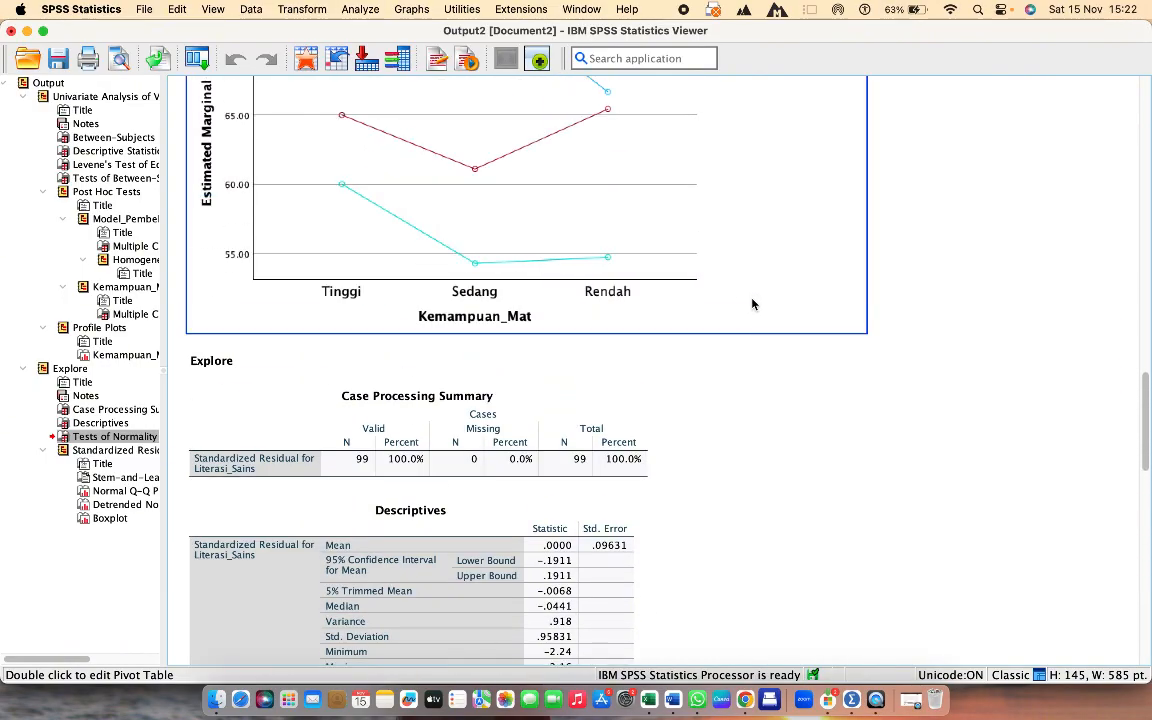
{"action": "scroll", "coordinate": [753, 304], "scroll_direction": "down", "scroll_amount": 3}
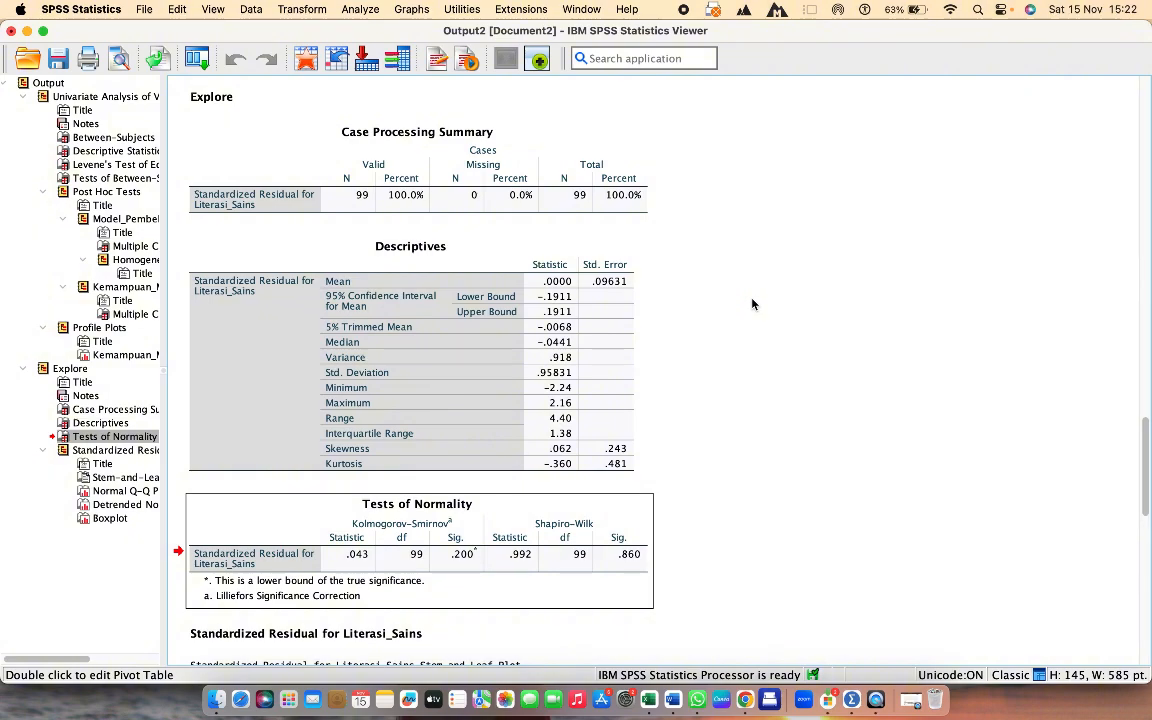
{"action": "scroll", "coordinate": [753, 304], "scroll_direction": "up", "scroll_amount": 1}
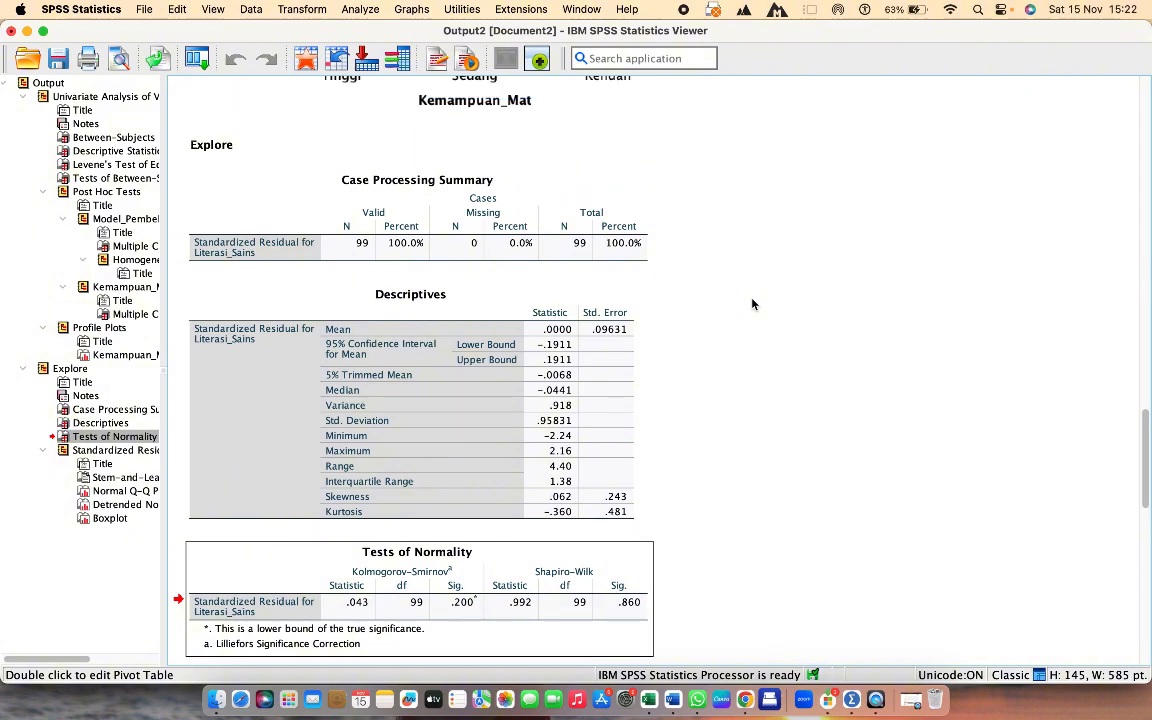
{"action": "scroll", "coordinate": [753, 304], "scroll_direction": "up", "scroll_amount": 2}
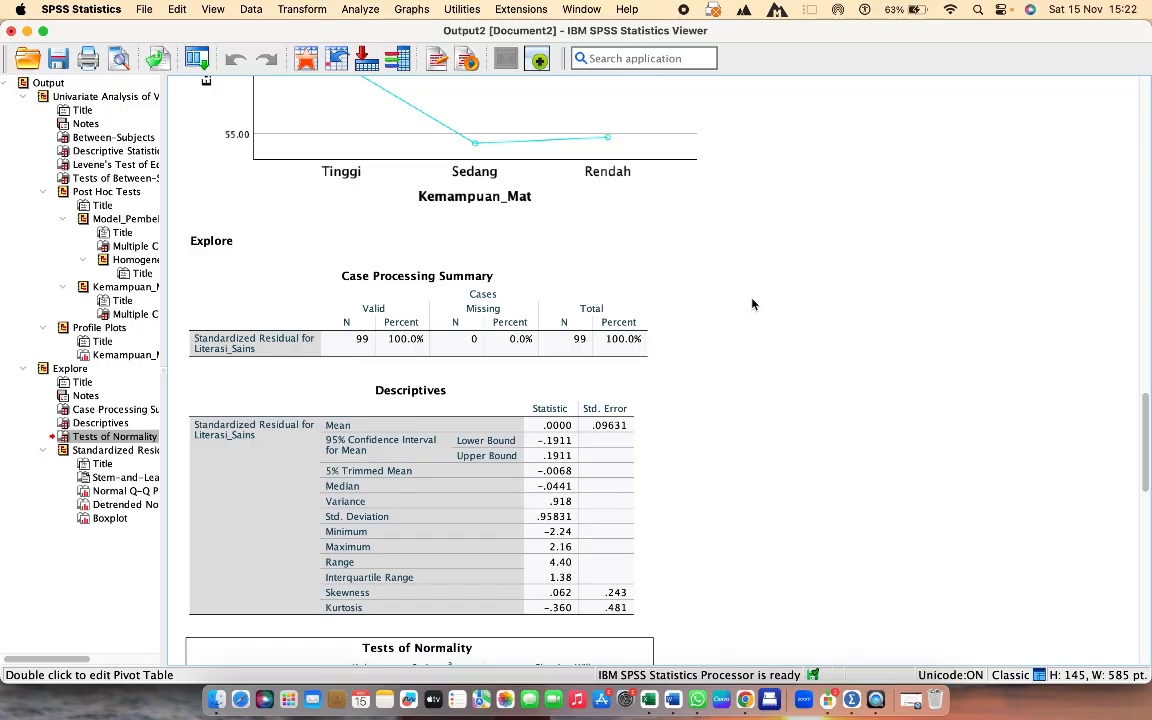
{"action": "scroll", "coordinate": [753, 304], "scroll_direction": "down", "scroll_amount": 2}
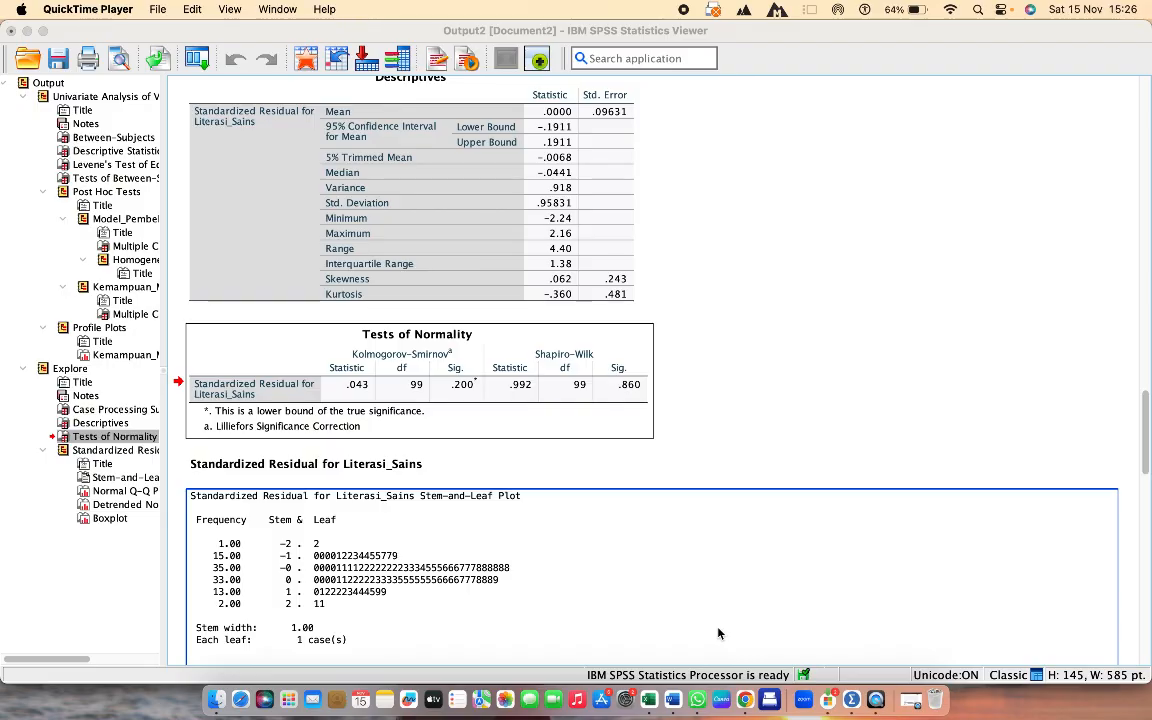
Minimize the output window to return to the dataset and reopen the Univariate general linear model analysis.
{"action": "left_click", "coordinate": [548, 481]}
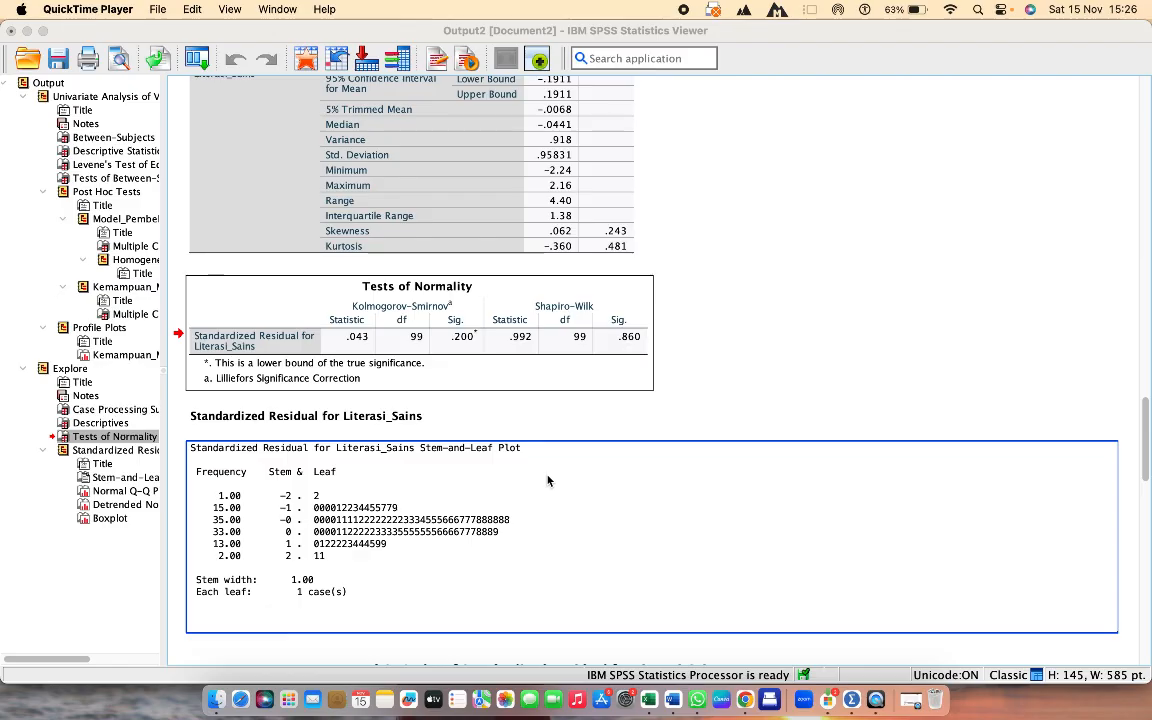
{"action": "left_click", "coordinate": [857, 704]}
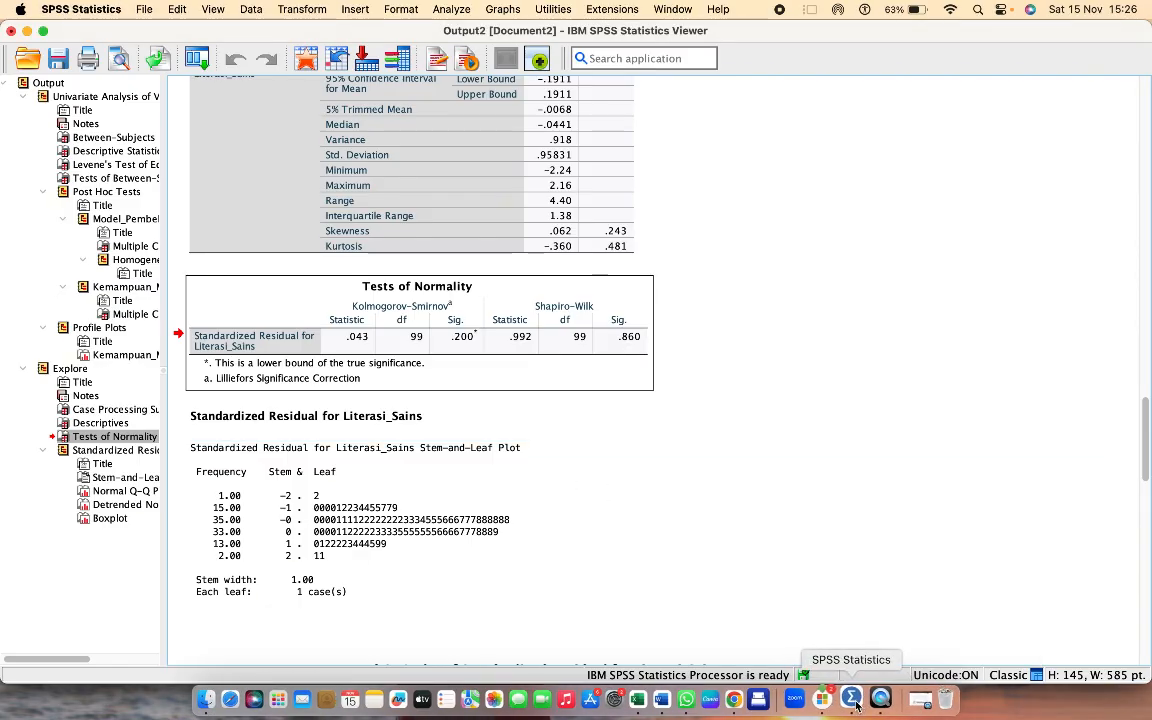
{"action": "left_click", "coordinate": [27, 31]}
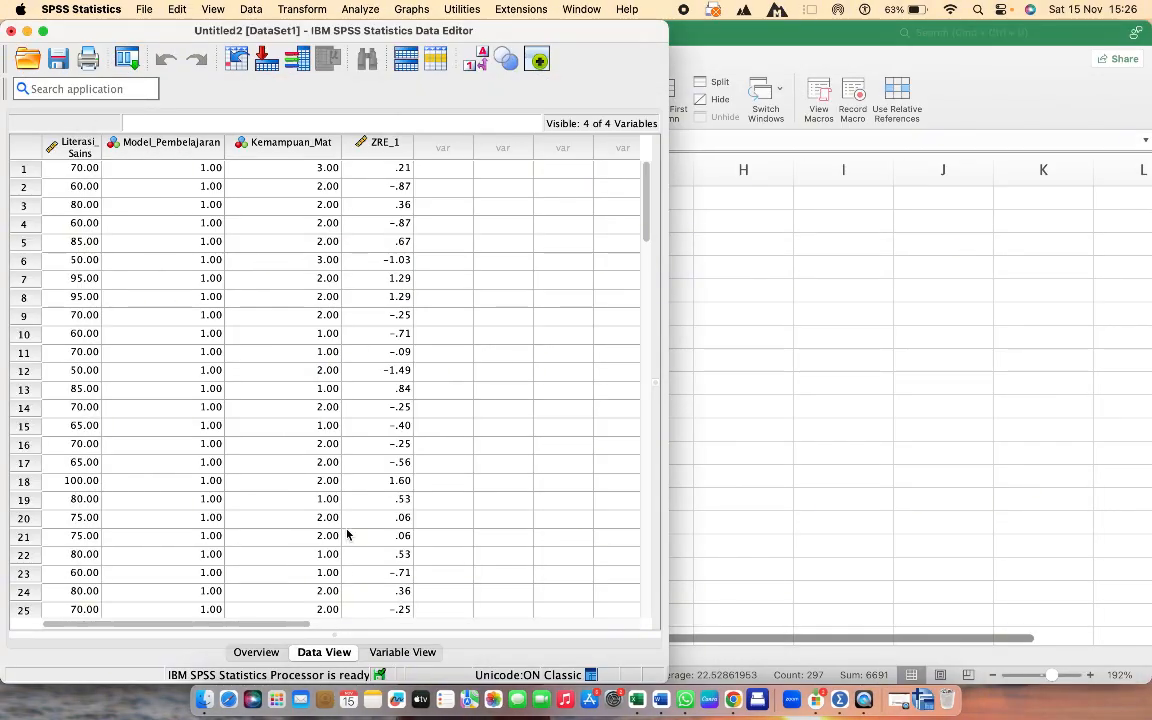
{"action": "left_click", "coordinate": [361, 10]}
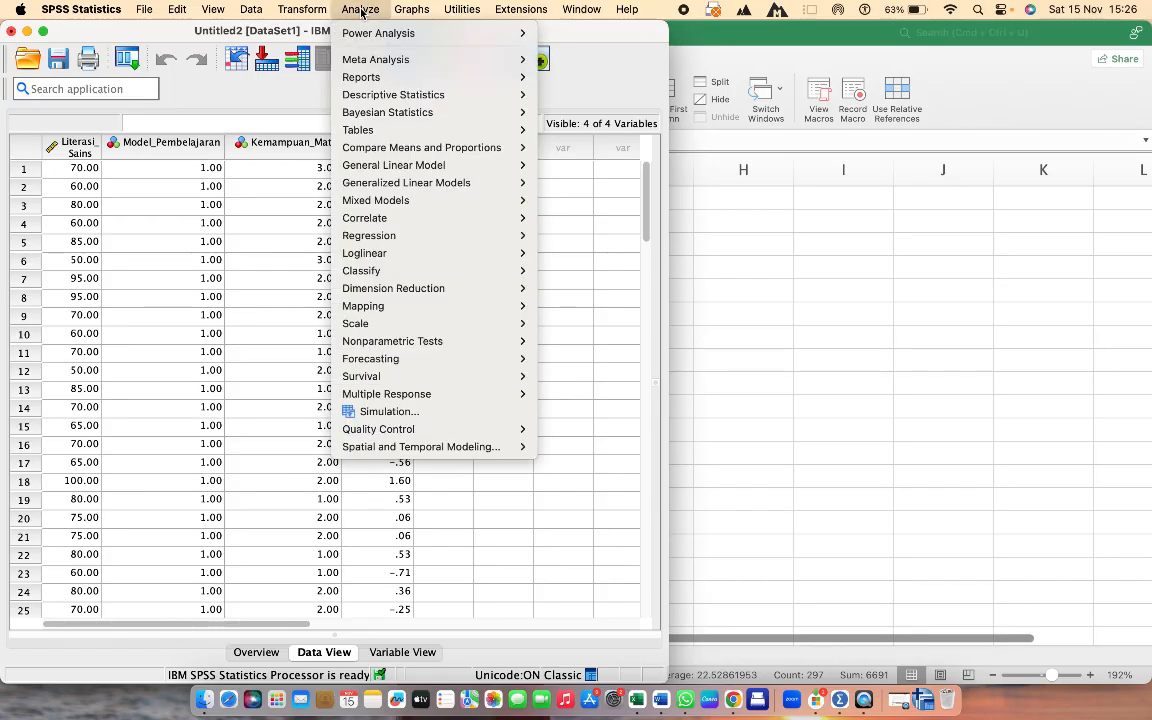
{"action": "mouse_move", "coordinate": [381, 164]}
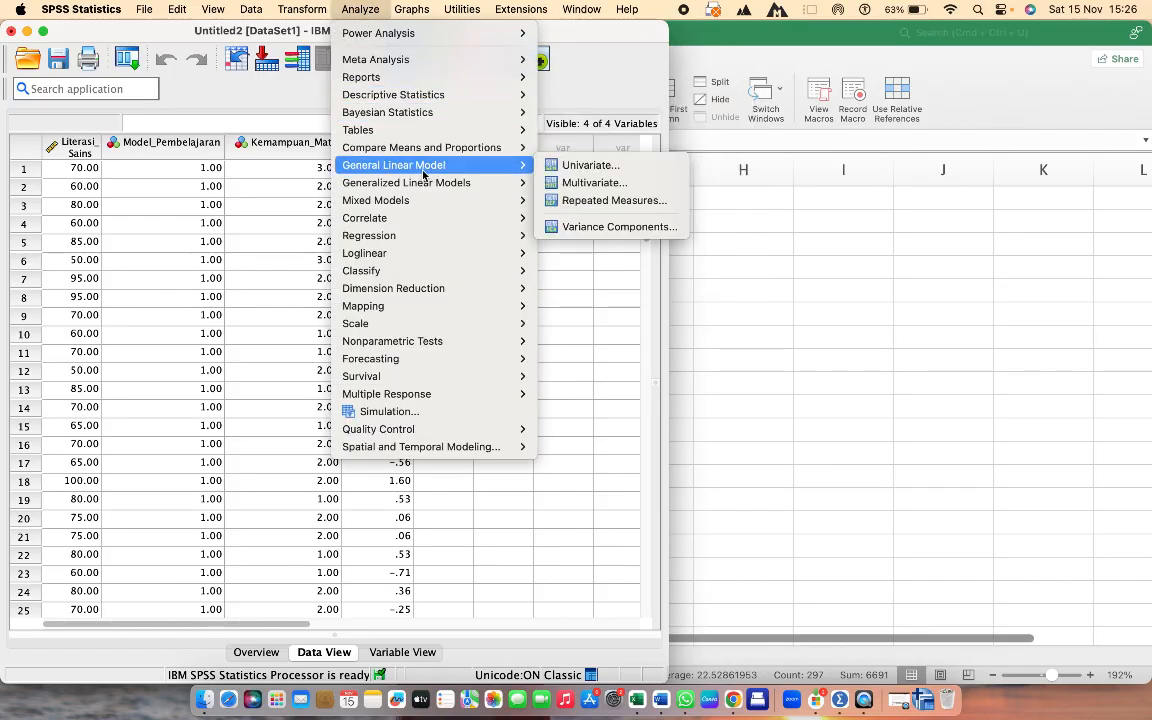
{"action": "left_click", "coordinate": [573, 168]}
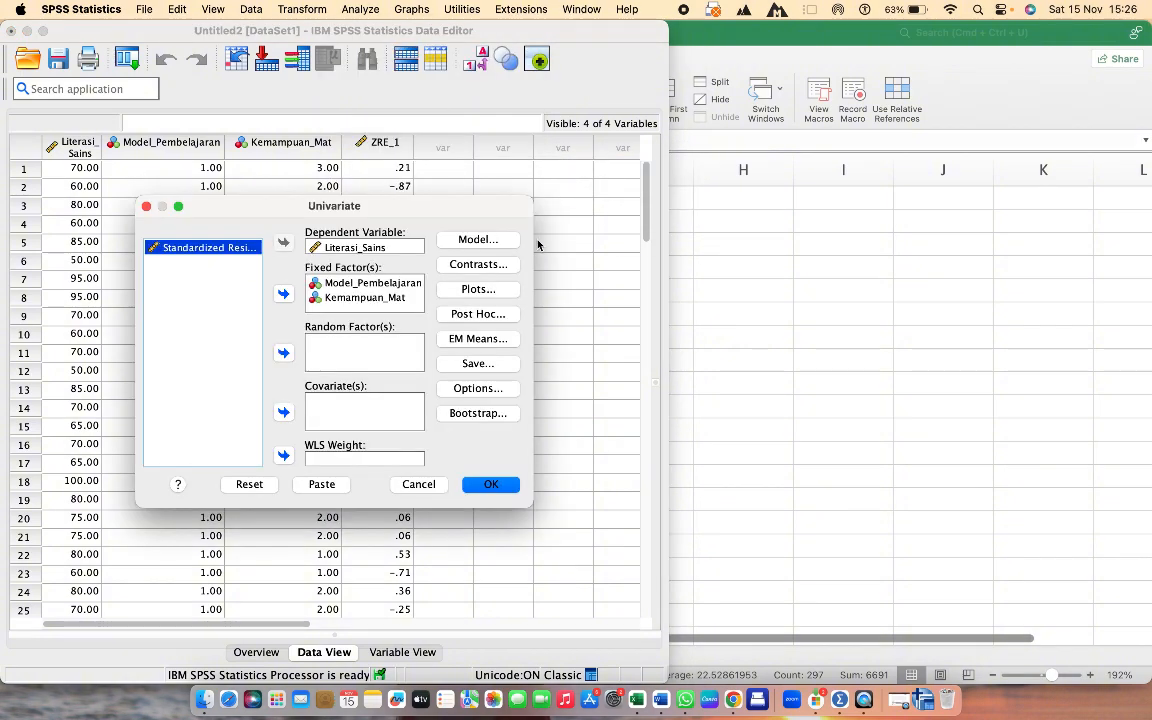
Turn off saving of the standardized residuals for the Univariate analysis.
{"action": "left_click", "coordinate": [476, 364]}
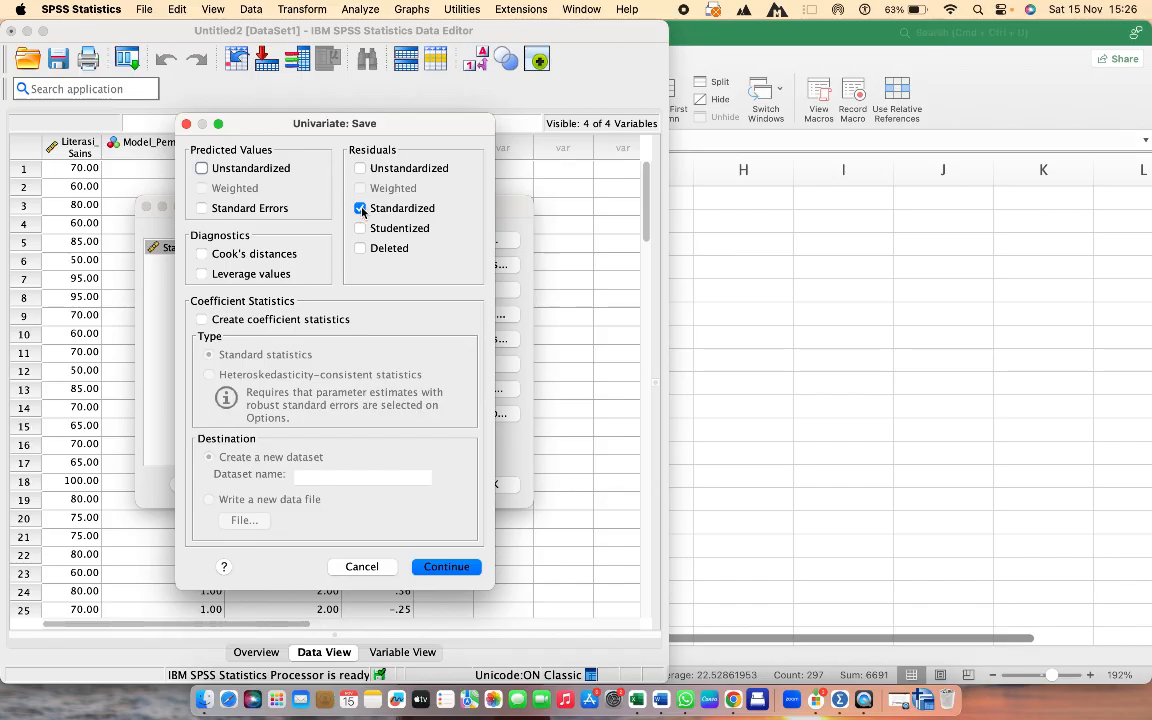
{"action": "left_click", "coordinate": [361, 208]}
{"action": "left_click", "coordinate": [447, 567]}
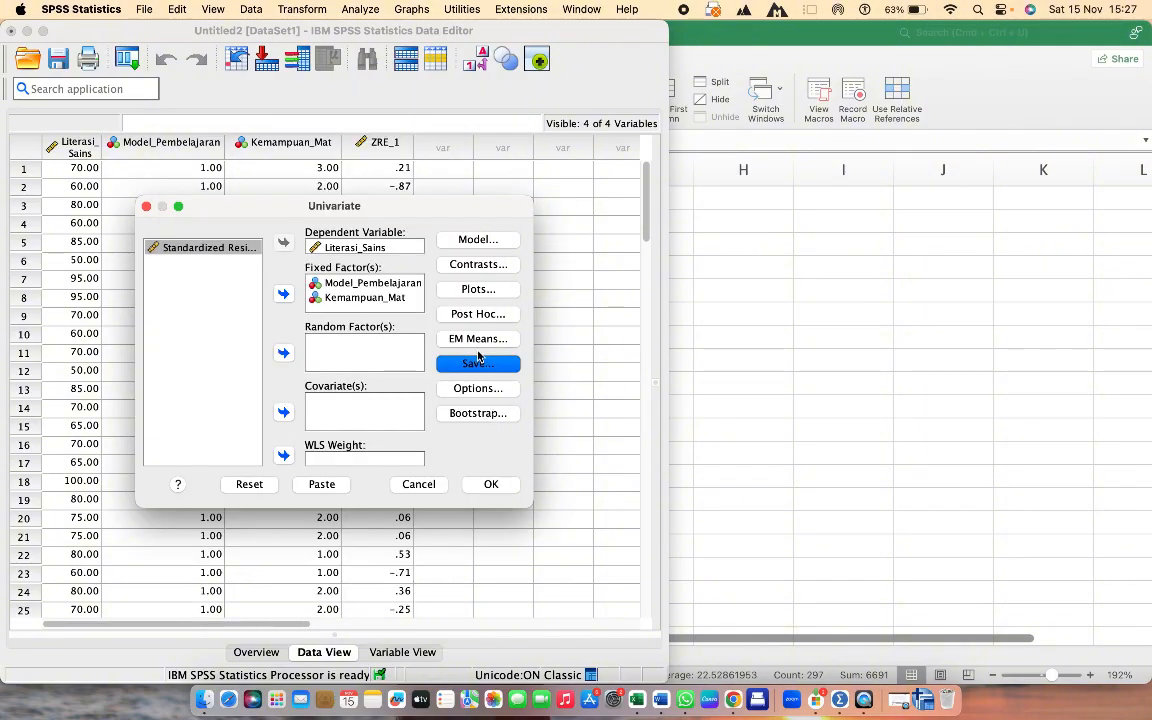
Add a line-chart profile plot with Kemampuan_Mat on the horizontal axis and Model_Pembelajaran as separate lines, and run the Univariate analysis.
{"action": "left_click", "coordinate": [478, 289]}
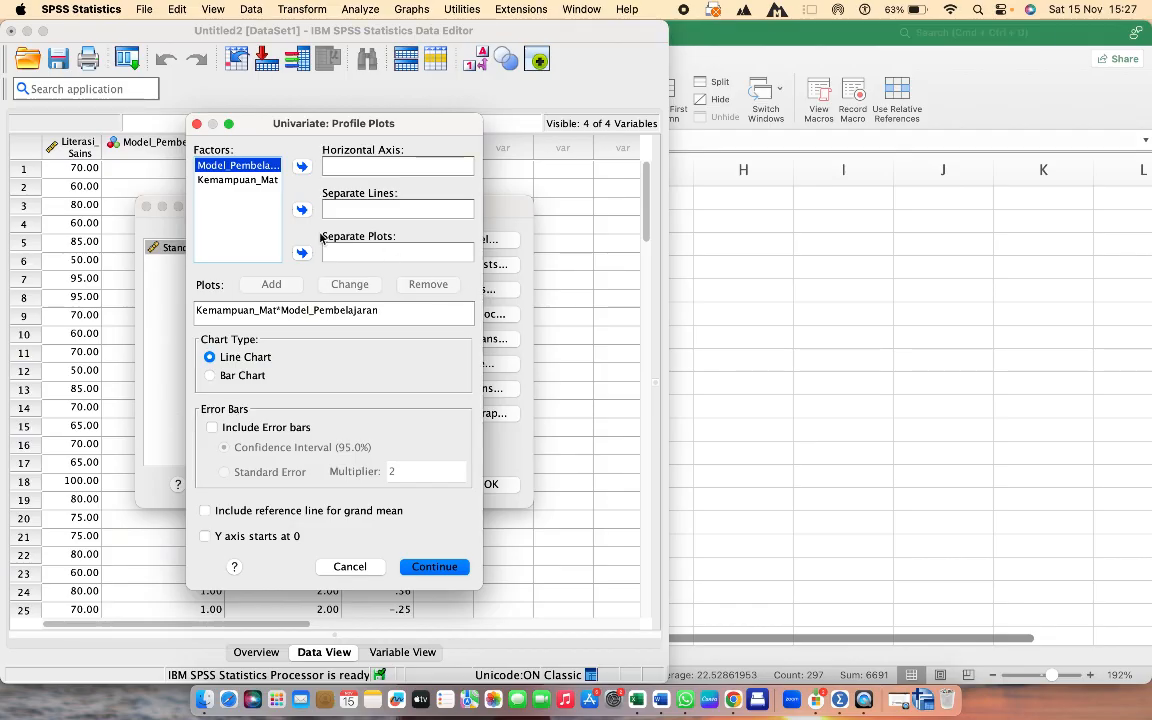
{"action": "left_click", "coordinate": [258, 181]}
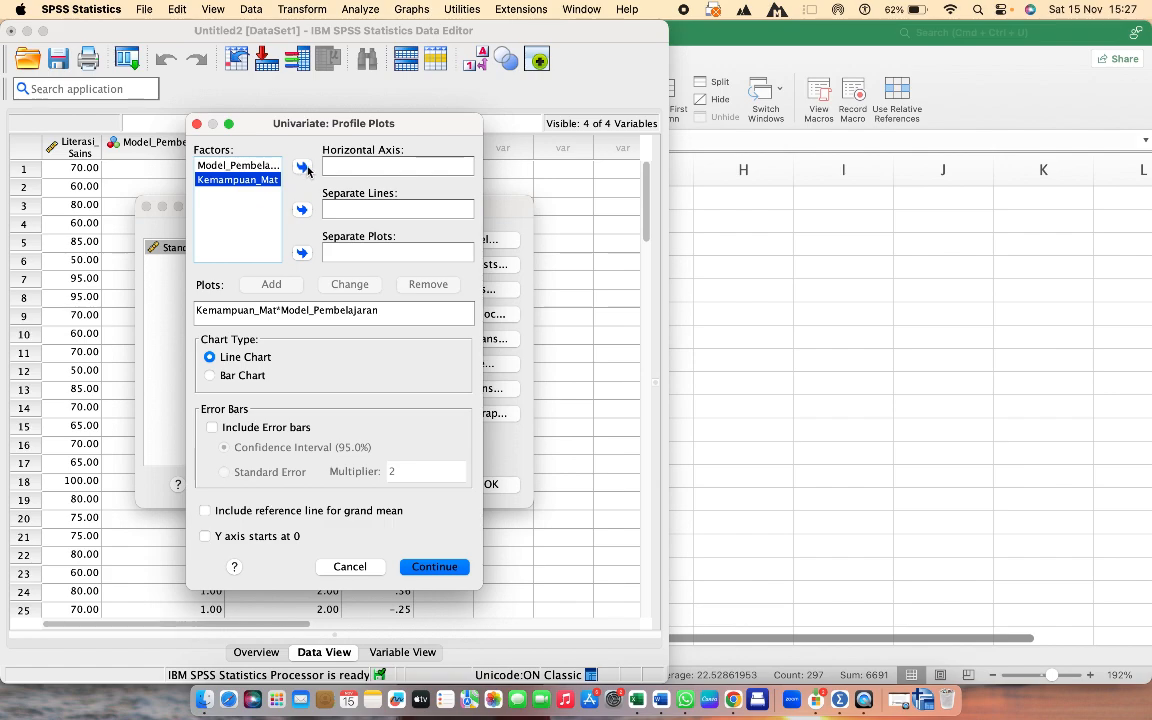
{"action": "left_click", "coordinate": [303, 167]}
{"action": "left_click", "coordinate": [240, 170]}
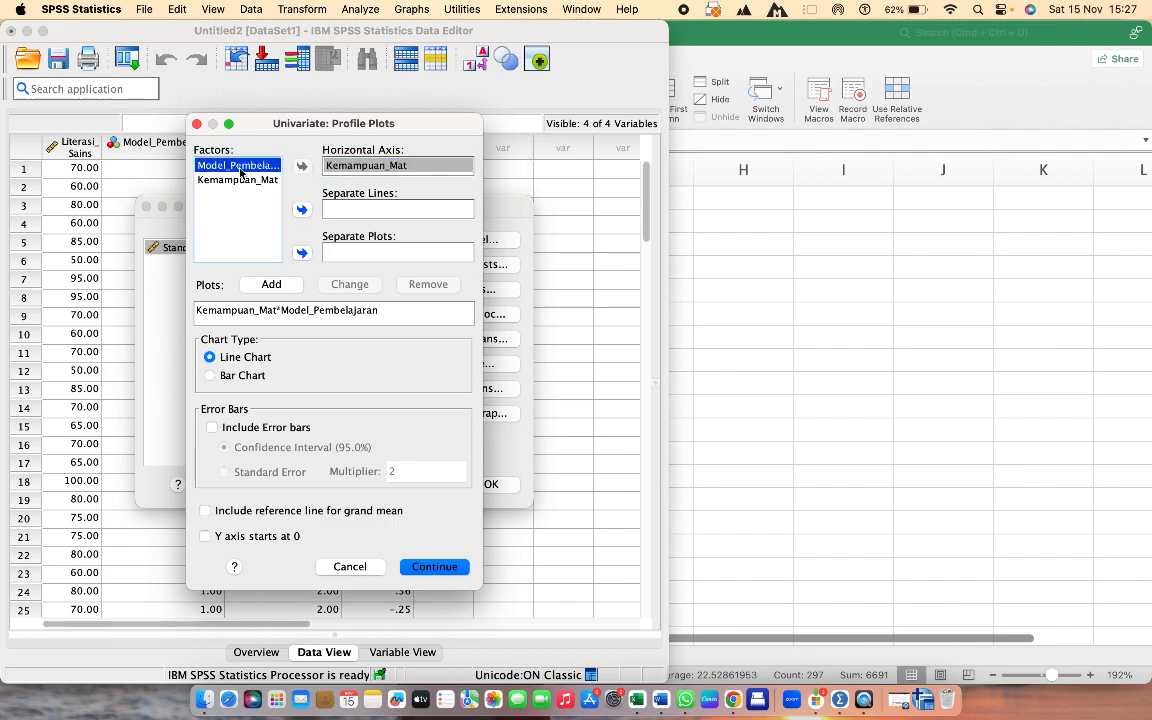
{"action": "left_click", "coordinate": [301, 210]}
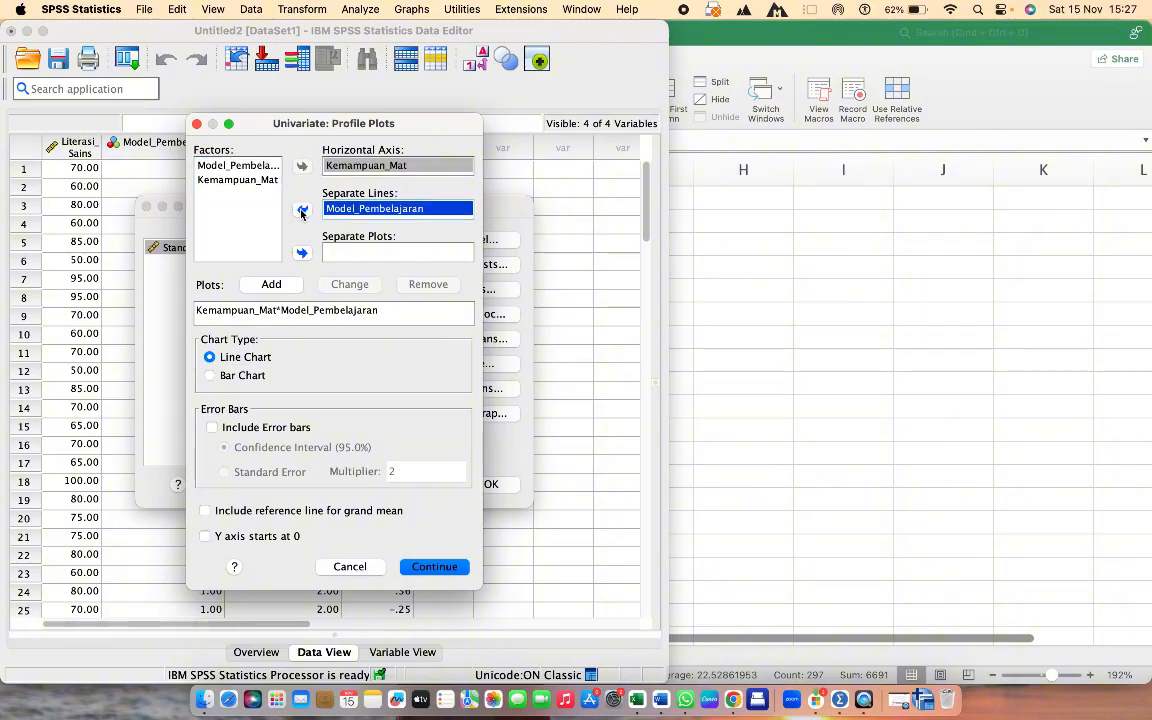
{"action": "left_click", "coordinate": [273, 285]}
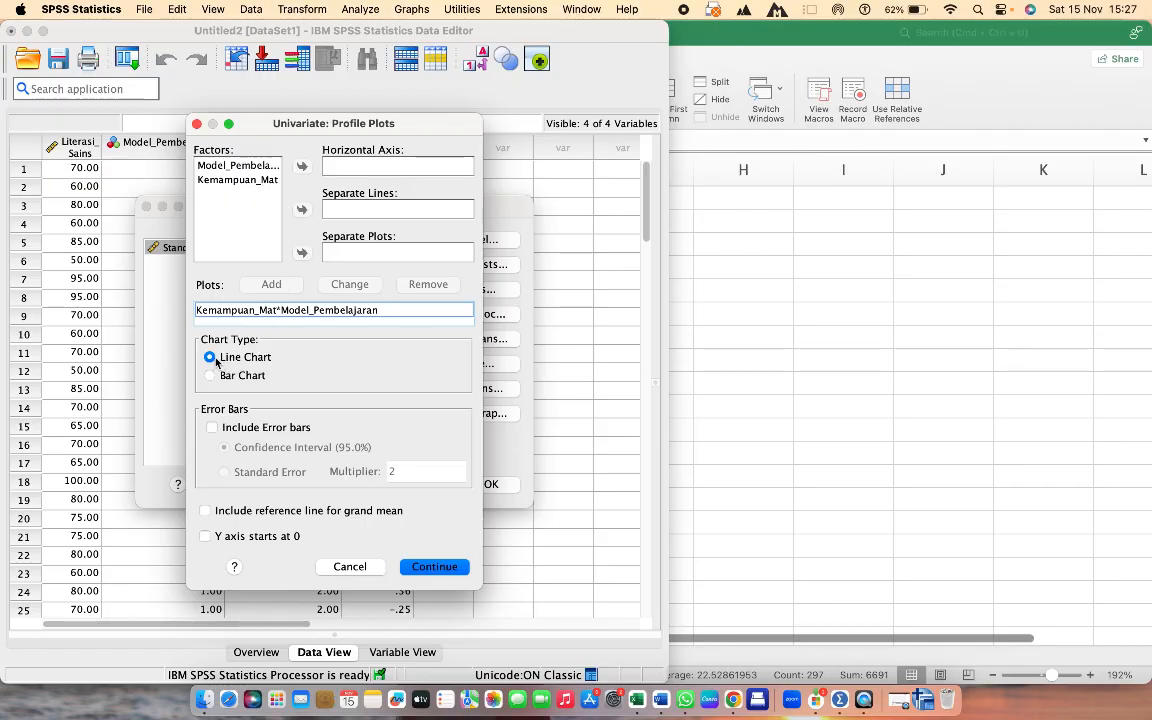
{"action": "left_click", "coordinate": [435, 567]}
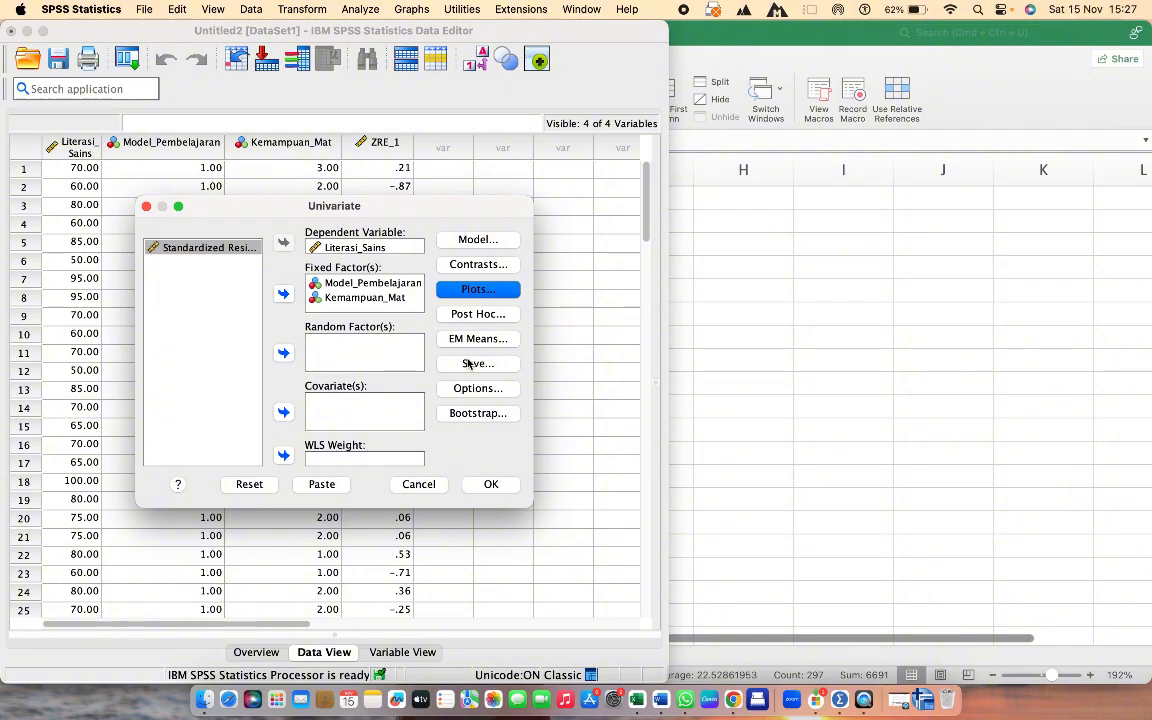
{"action": "left_click", "coordinate": [489, 483]}
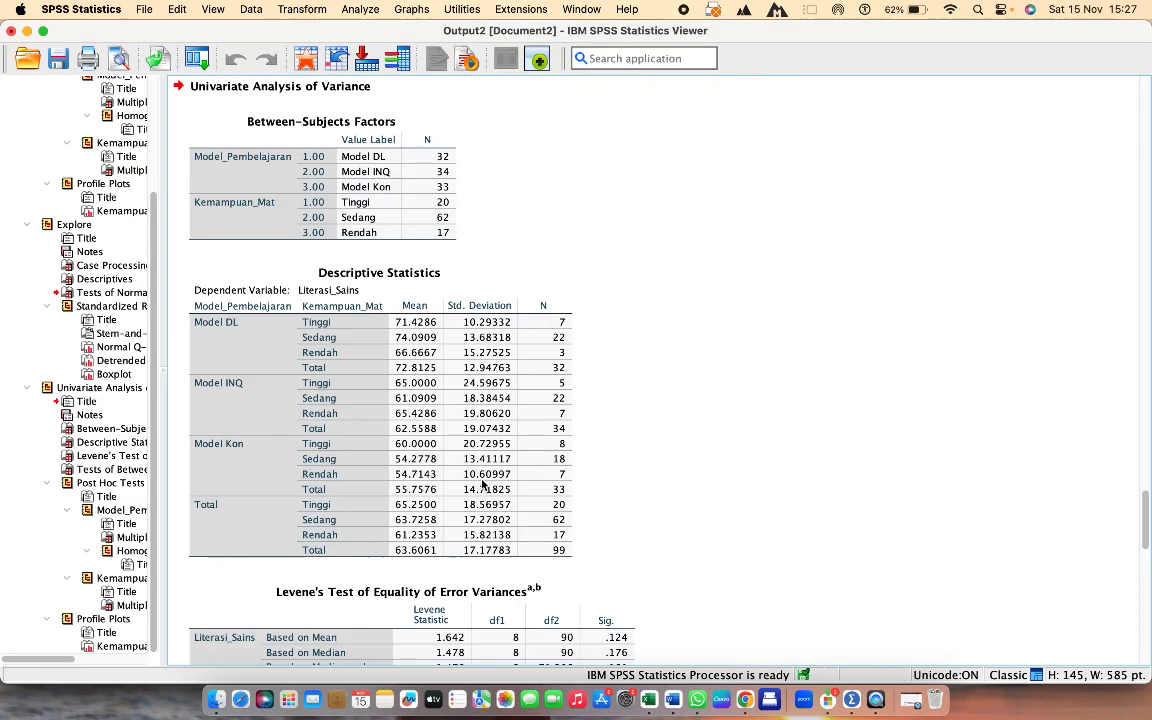
Examine Levene's test and the Tests of Between-Subjects Effects table in the new Univariate output.
{"action": "scroll", "coordinate": [482, 483], "scroll_direction": "down", "scroll_amount": 5}
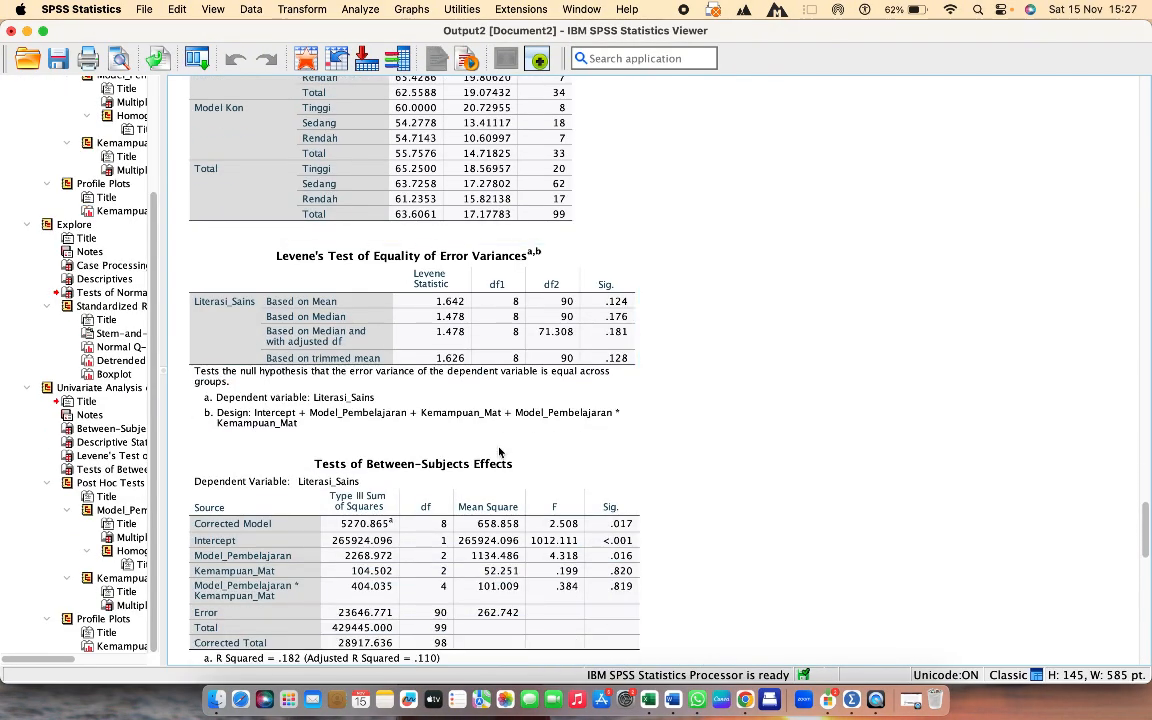
{"action": "left_click", "coordinate": [499, 454]}
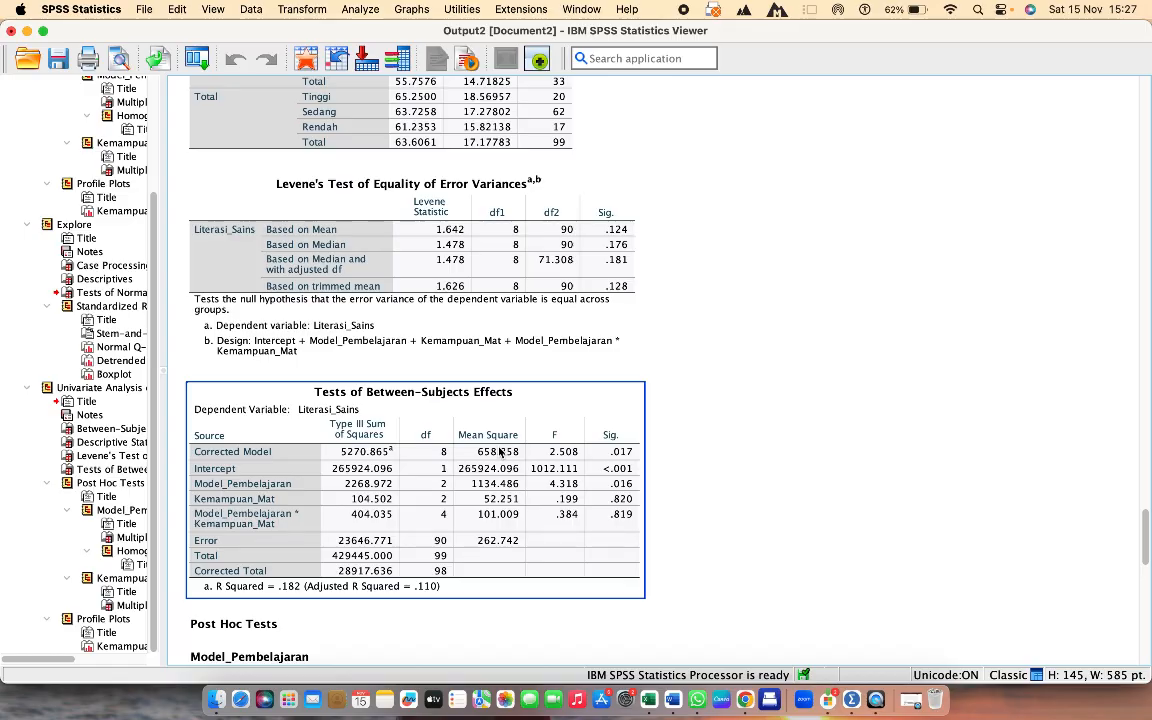
{"action": "scroll", "coordinate": [501, 453], "scroll_direction": "down", "scroll_amount": 1}
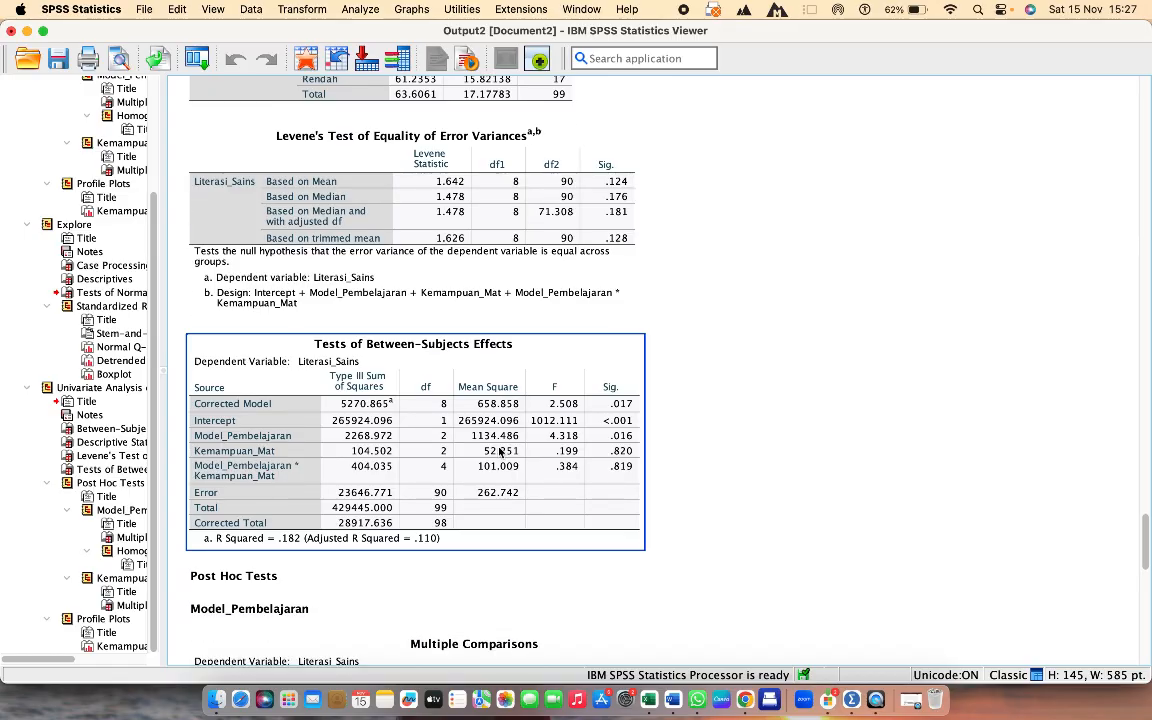
{"action": "scroll", "coordinate": [499, 453], "scroll_direction": "down", "scroll_amount": 2}
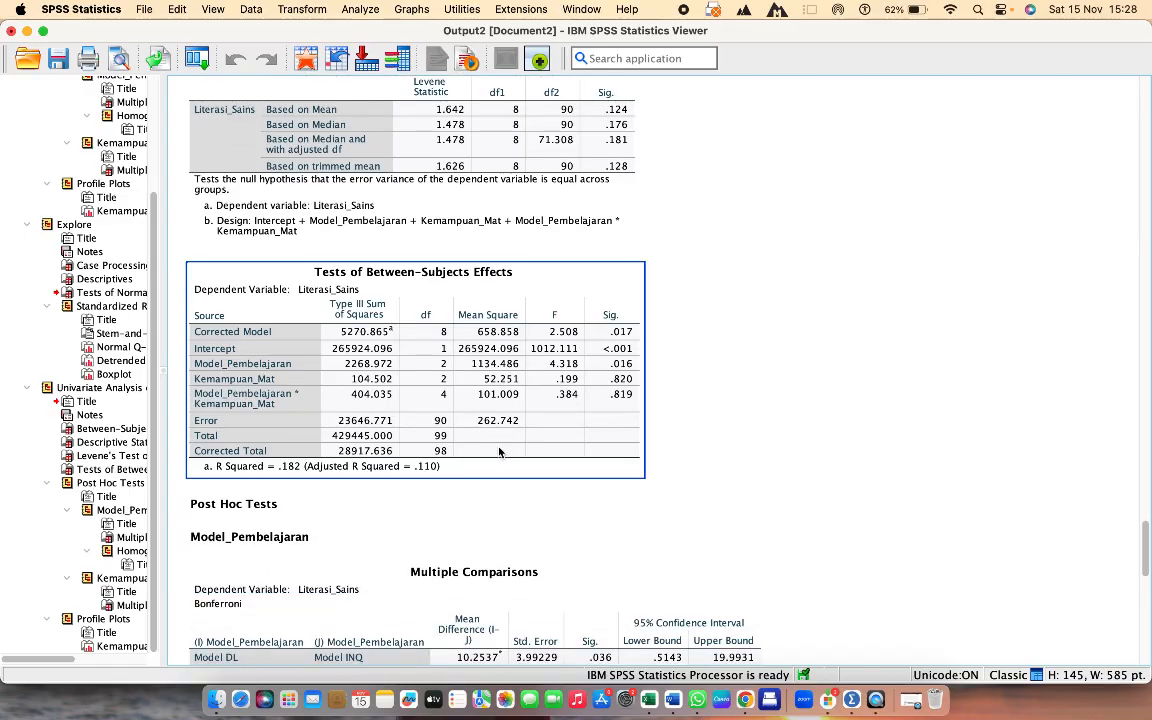
{"action": "scroll", "coordinate": [499, 453], "scroll_direction": "up", "scroll_amount": 2}
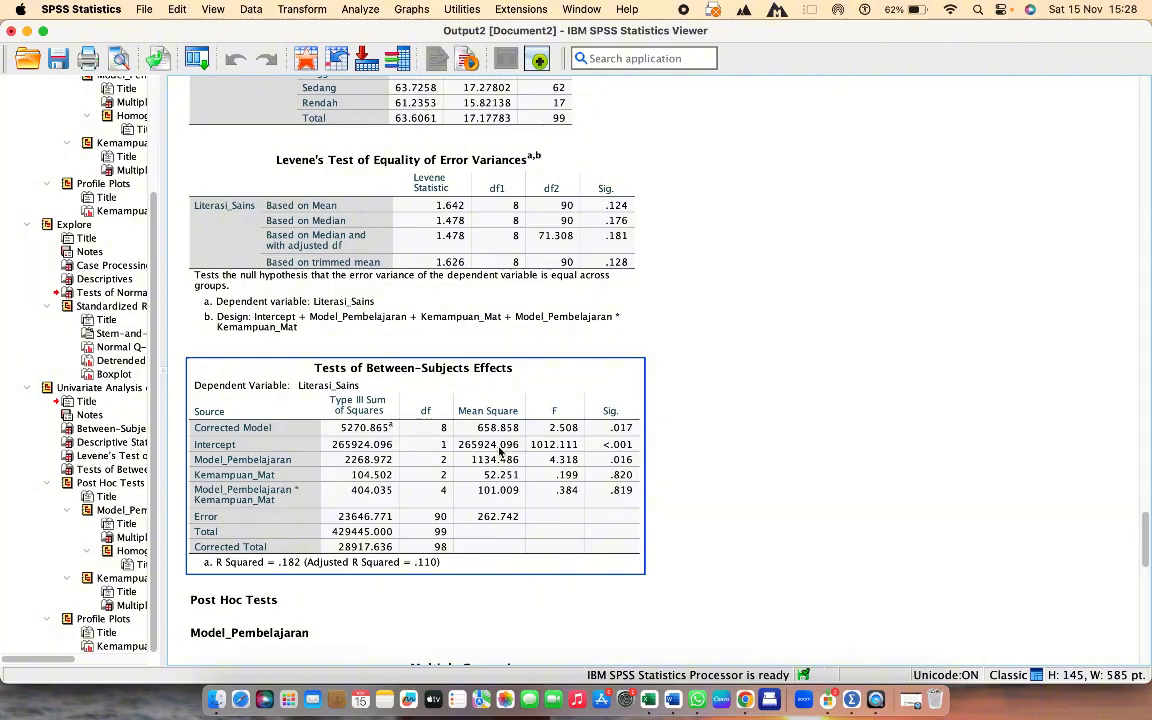
{"action": "scroll", "coordinate": [499, 453], "scroll_direction": "up", "scroll_amount": 2}
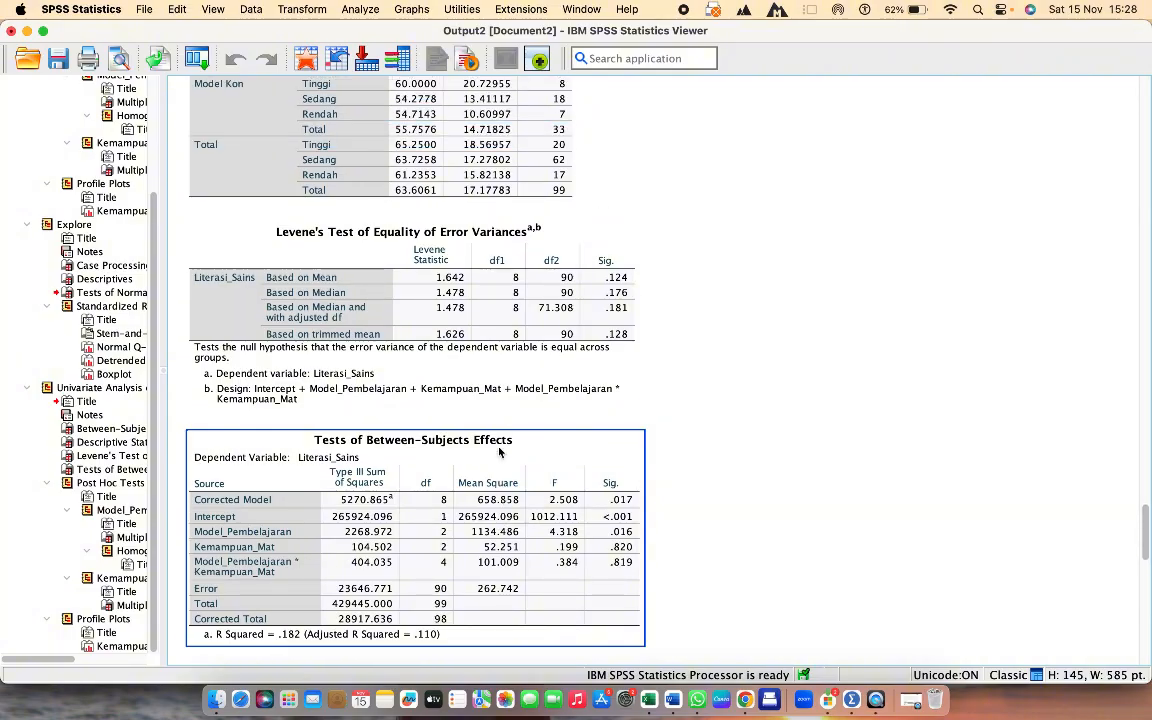
{"action": "scroll", "coordinate": [499, 453], "scroll_direction": "down", "scroll_amount": 3}
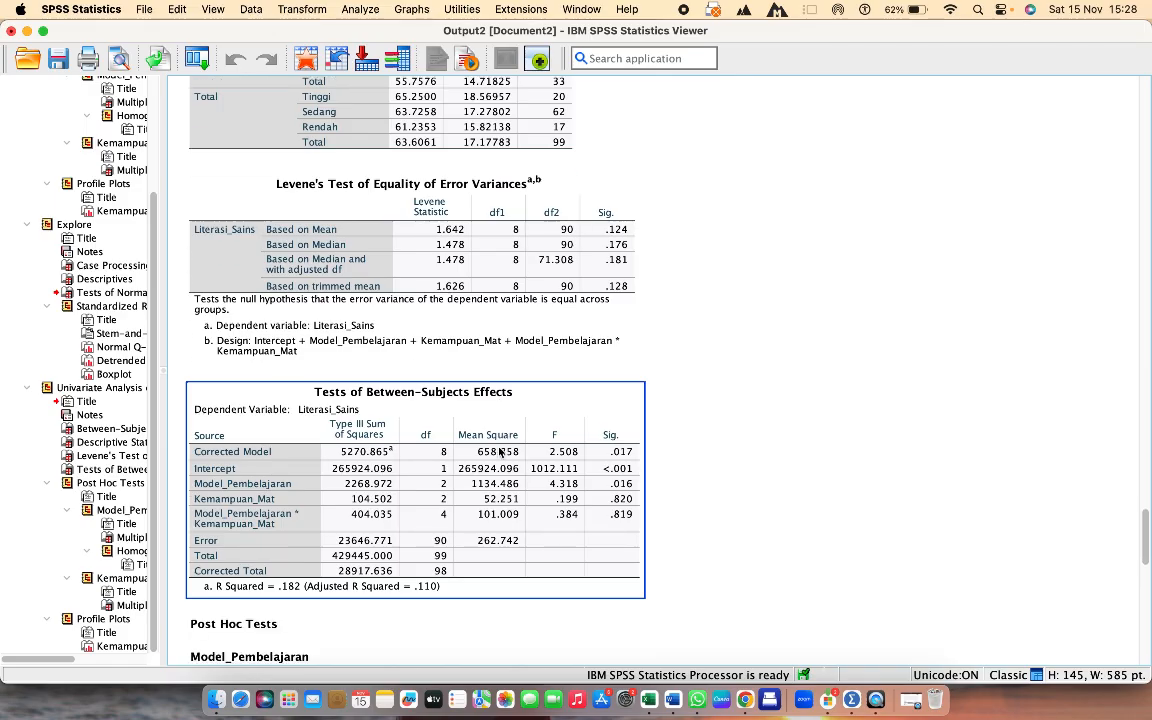
Examine the Descriptive Statistics table of Literasi_Sains by learning model and mathematics ability in the new Univariate output.
{"action": "scroll", "coordinate": [499, 453], "scroll_direction": "up", "scroll_amount": 3}
{"action": "left_click", "coordinate": [499, 452]}
{"action": "scroll", "coordinate": [499, 452], "scroll_direction": "up", "scroll_amount": 7}
{"action": "left_click", "coordinate": [455, 410]}
{"action": "scroll", "coordinate": [452, 408], "scroll_direction": "up", "scroll_amount": 1}
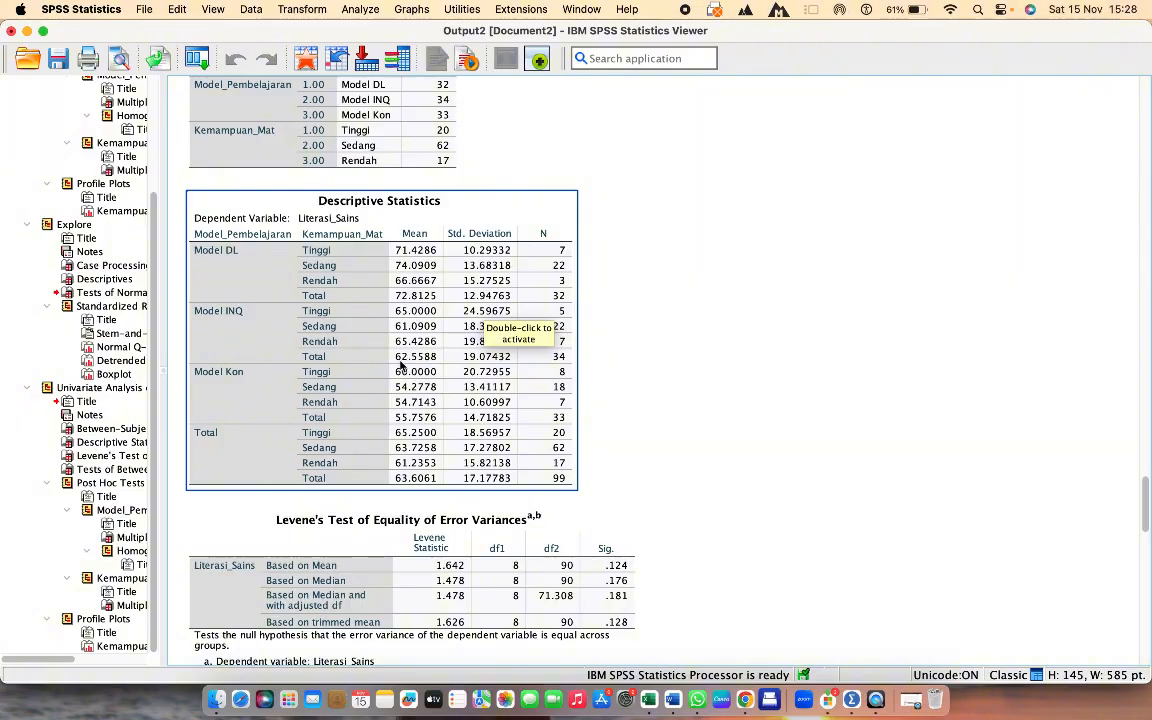
Compare the Literasi_Sains means and standard deviations across the learning models and mathematics ability levels in the Descriptive Statistics table.
{"action": "scroll", "coordinate": [415, 428], "scroll_direction": "down", "scroll_amount": 5}
{"action": "left_click", "coordinate": [421, 430]}
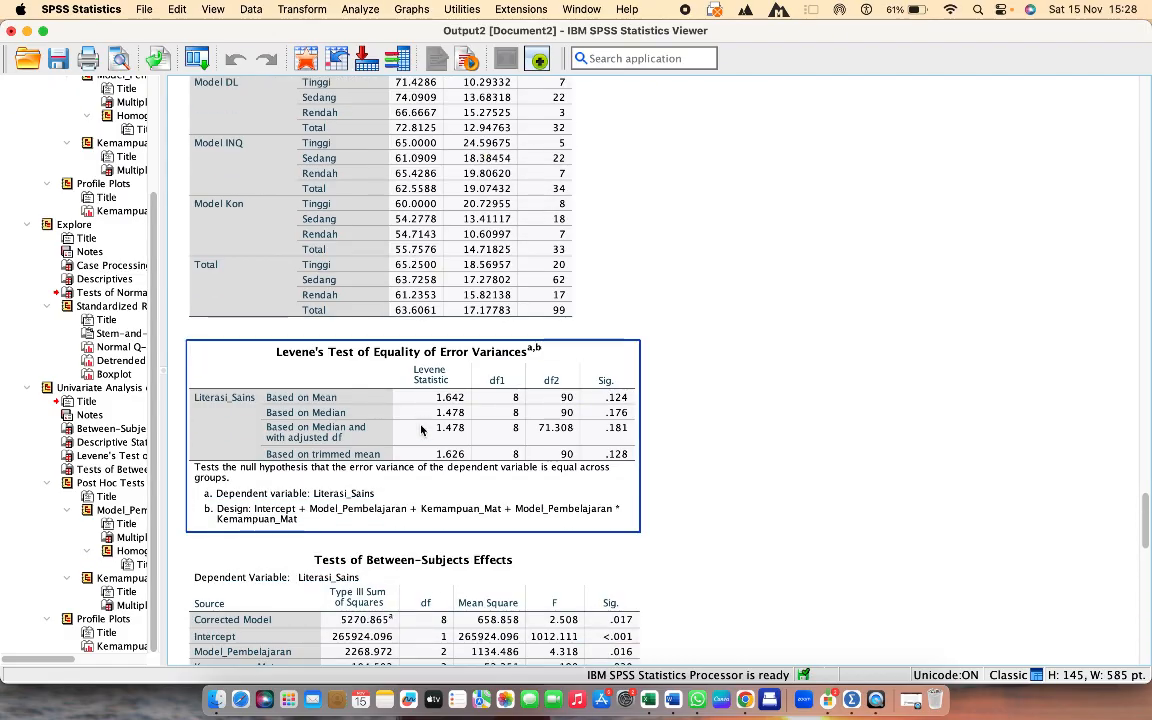
{"action": "scroll", "coordinate": [421, 430], "scroll_direction": "up", "scroll_amount": 2}
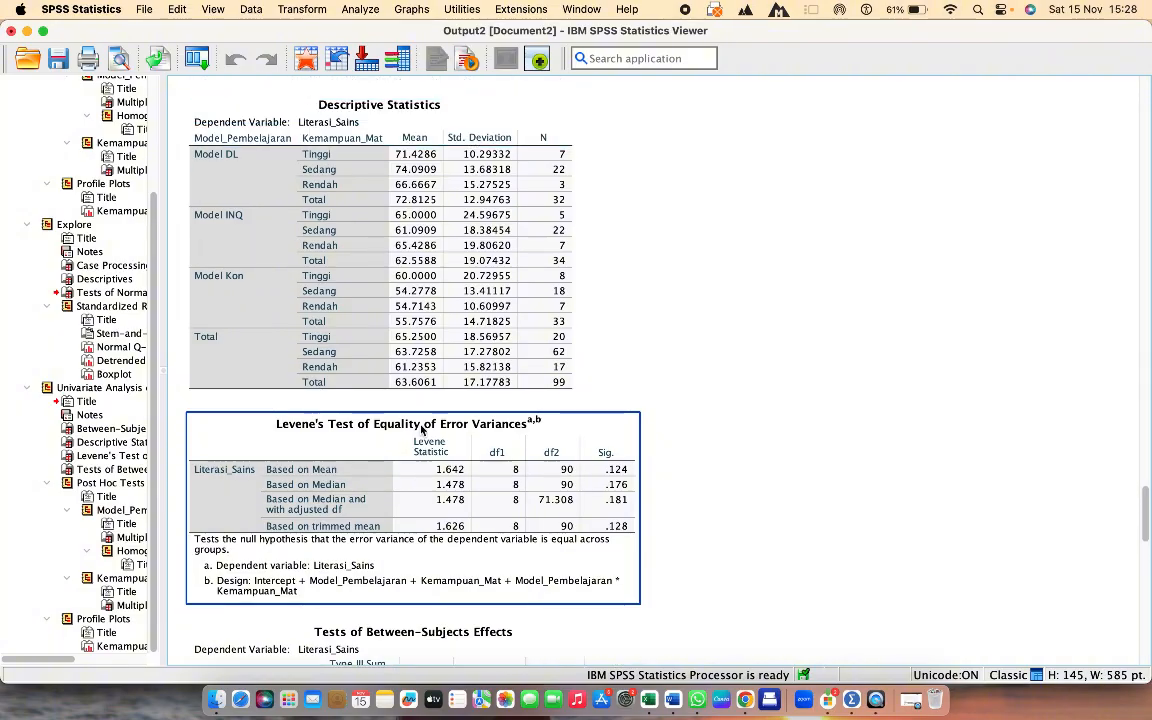
{"action": "left_click", "coordinate": [380, 386]}
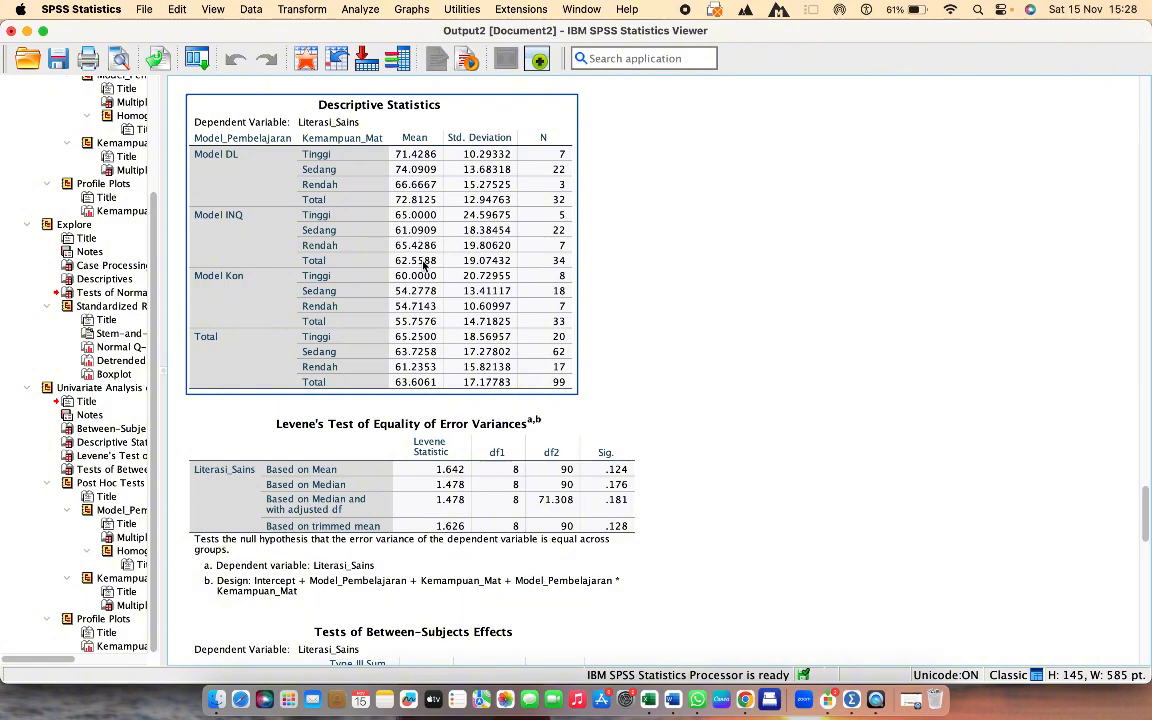
Check the significance values in Levene's test and for each factor and their interaction in the Tests of Between-Subjects Effects table.
{"action": "scroll", "coordinate": [420, 268], "scroll_direction": "down", "scroll_amount": 4}
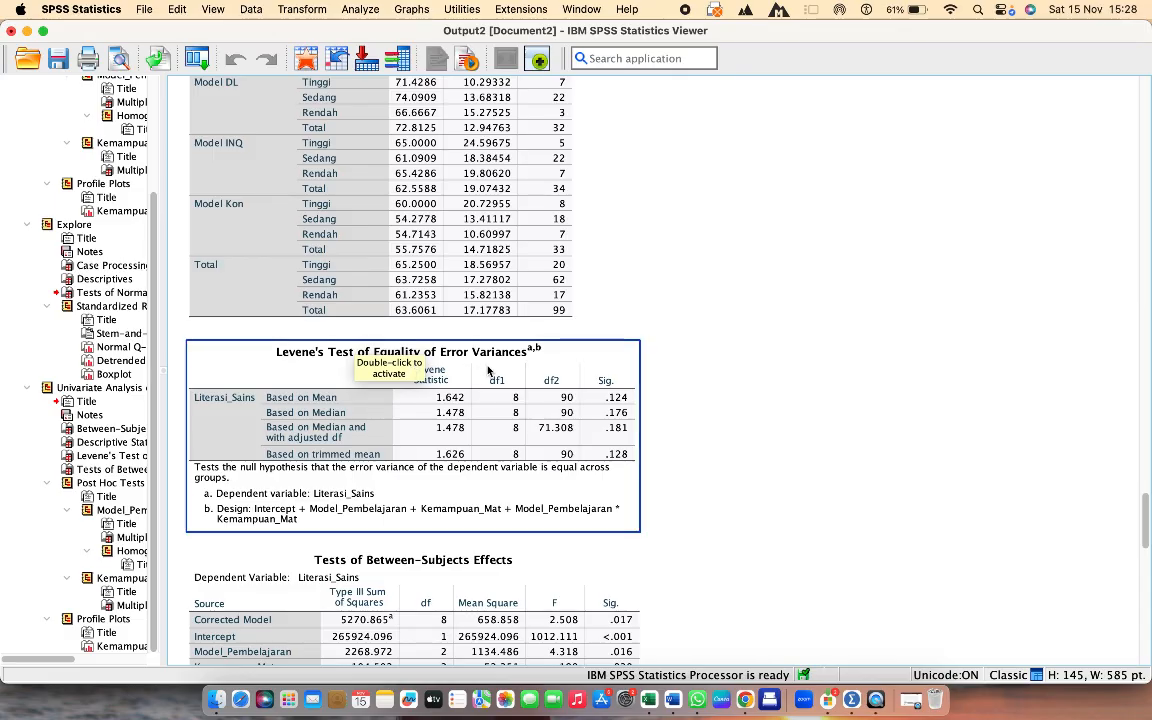
{"action": "scroll", "coordinate": [450, 360], "scroll_direction": "down", "scroll_amount": 4}
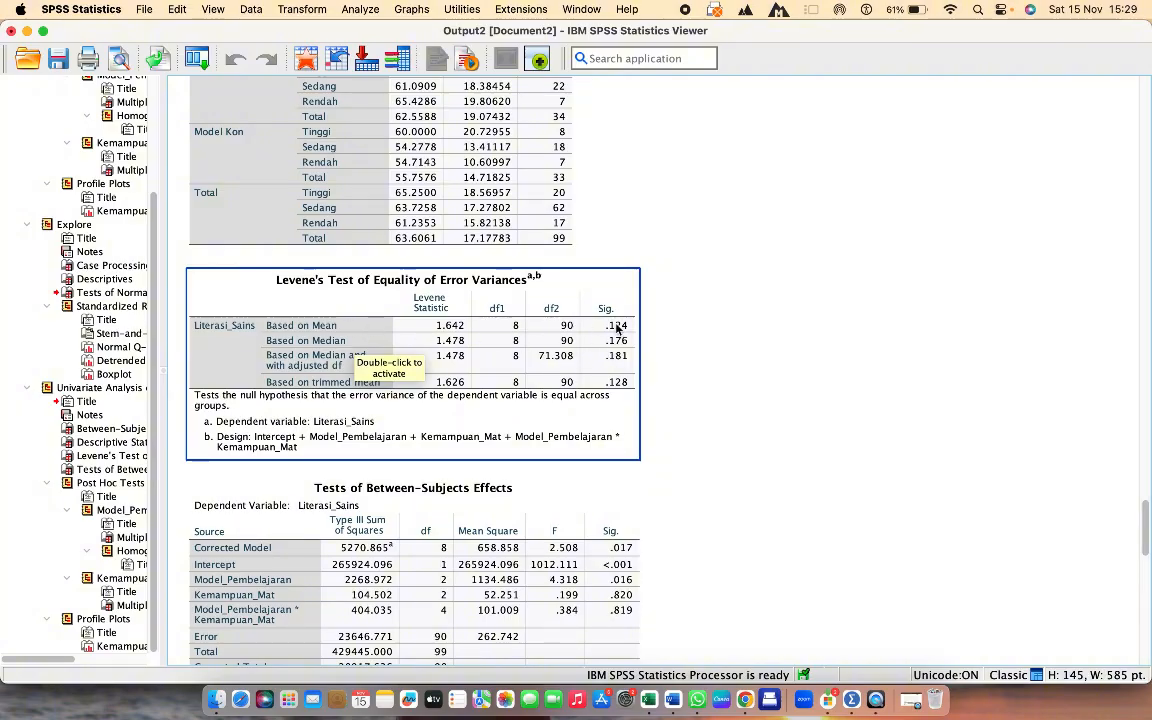
{"action": "scroll", "coordinate": [681, 447], "scroll_direction": "down", "scroll_amount": 5}
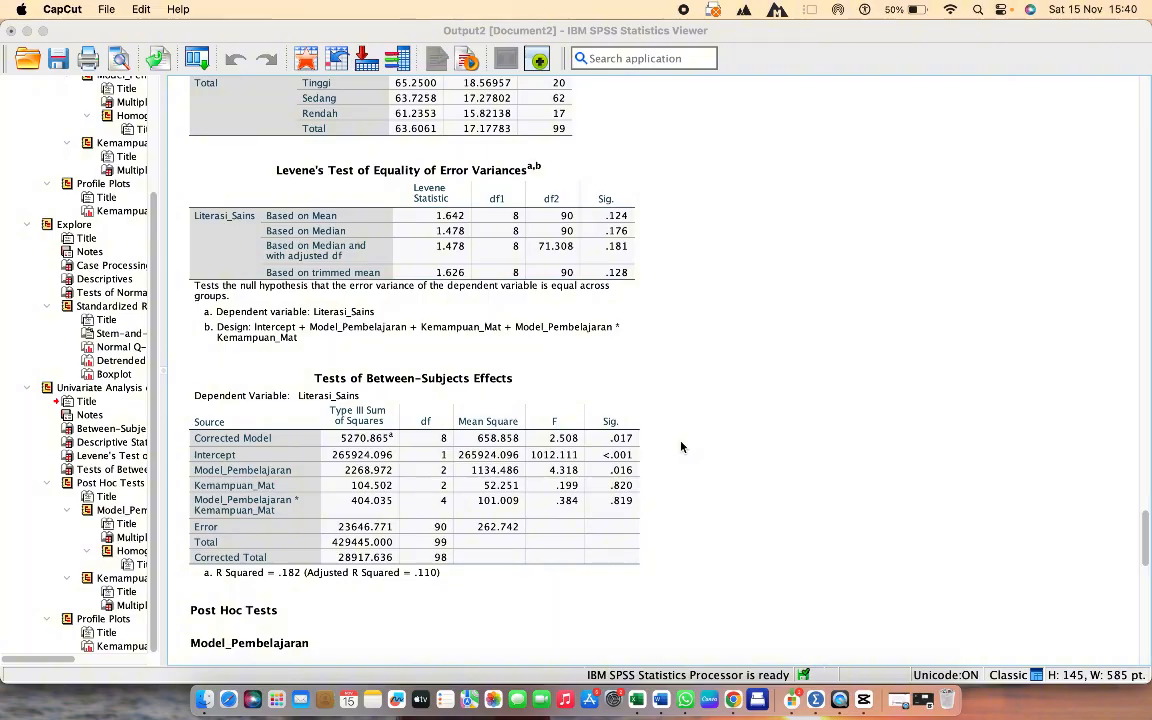
{"action": "left_click", "coordinate": [518, 388]}
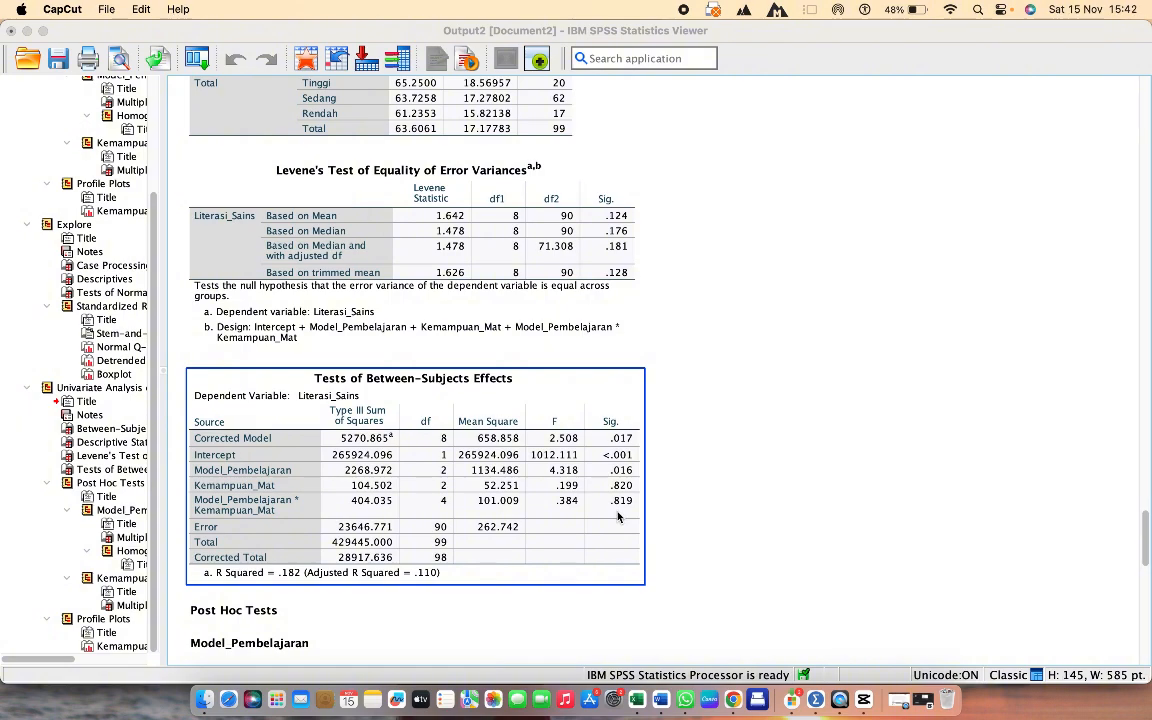
Examine the Bonferroni Multiple Comparisons table for Model_Pembelajaran in the Post Hoc Tests.
{"action": "scroll", "coordinate": [618, 517], "scroll_direction": "down", "scroll_amount": 10}
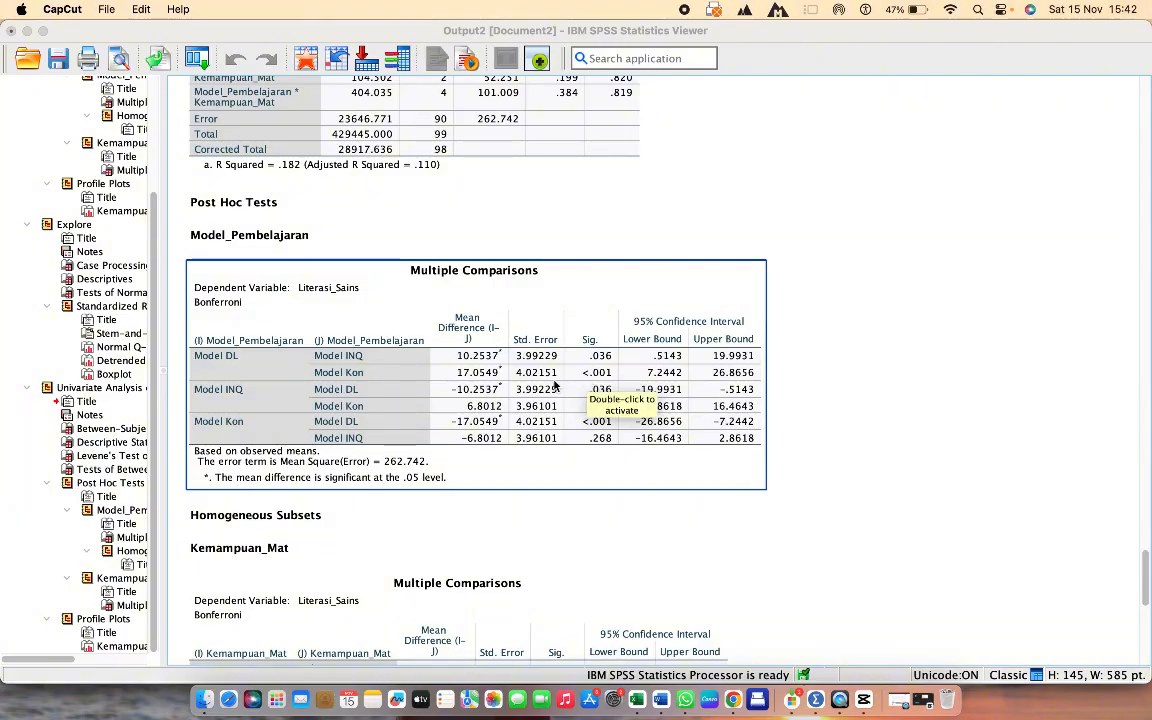
{"action": "scroll", "coordinate": [385, 355], "scroll_direction": "down", "scroll_amount": 3}
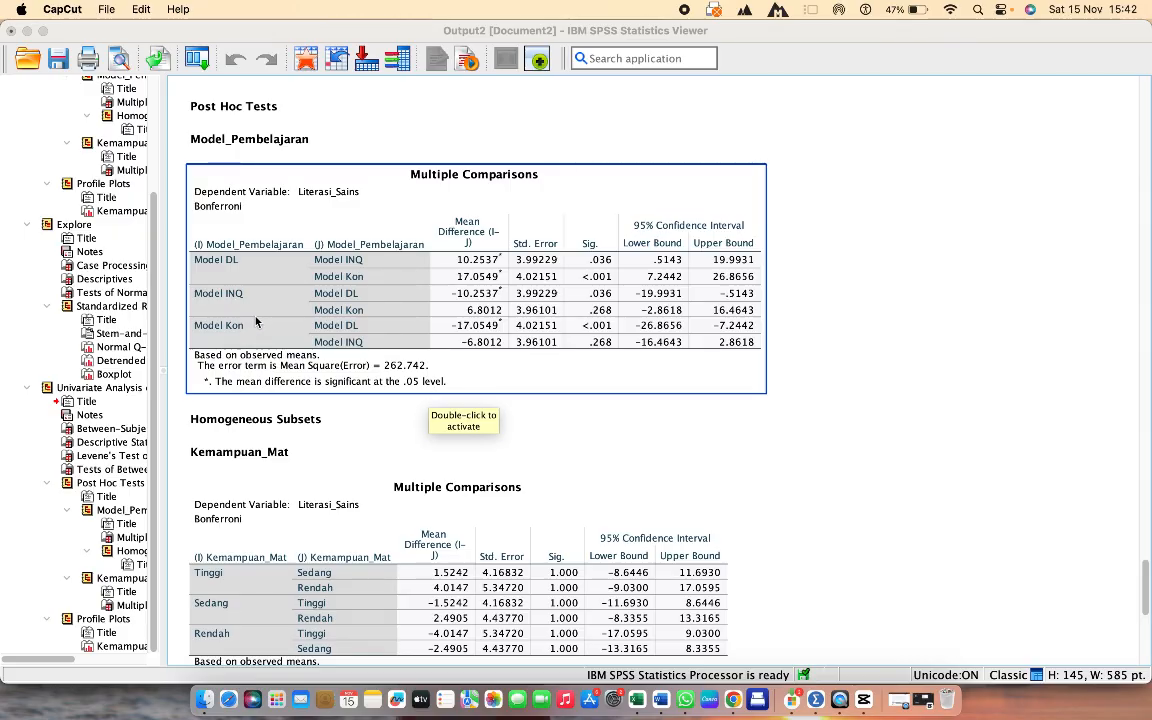
{"action": "scroll", "coordinate": [256, 320], "scroll_direction": "down", "scroll_amount": 3}
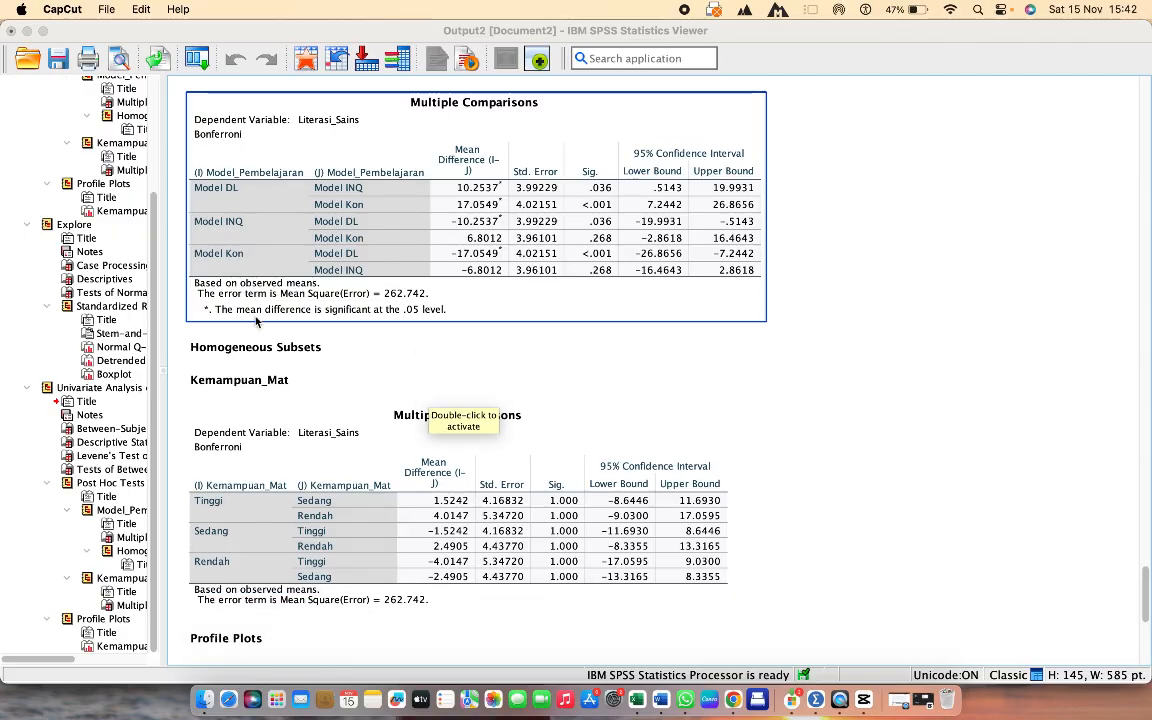
Examine the Bonferroni Multiple Comparisons table for Kemampuan_Mat and the profile plot of estimated marginal means of Literasi_Sains.
{"action": "scroll", "coordinate": [256, 320], "scroll_direction": "down", "scroll_amount": 4}
{"action": "left_click", "coordinate": [246, 331]}
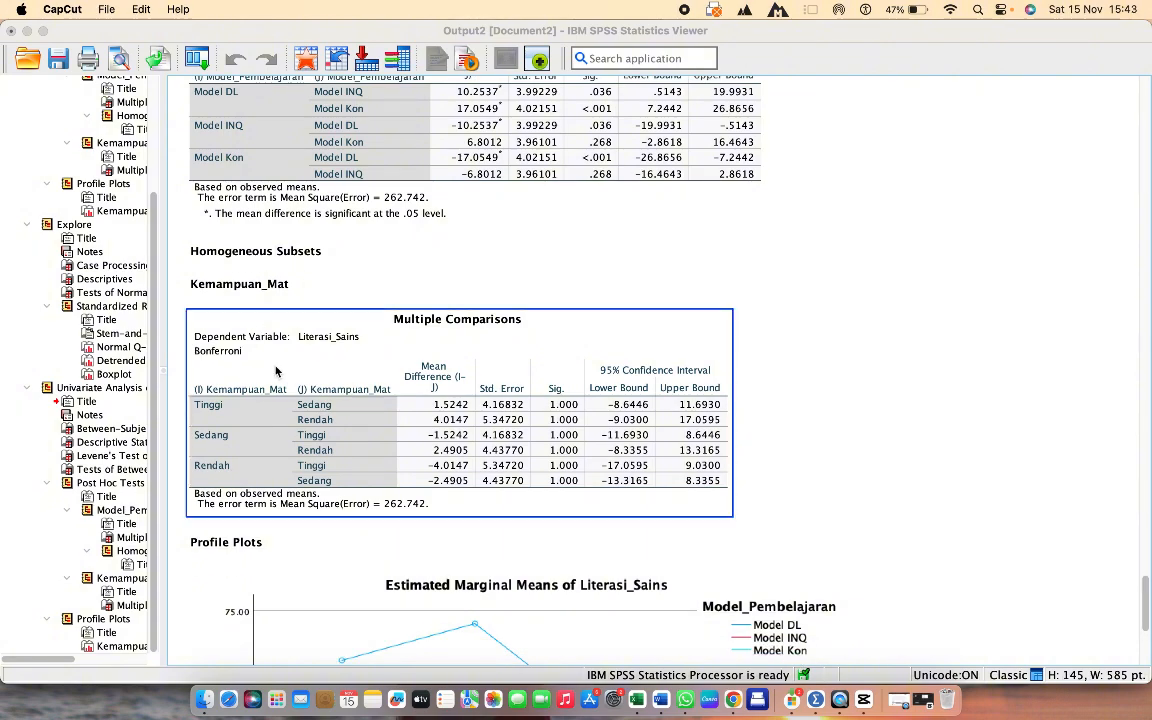
{"action": "scroll", "coordinate": [300, 397], "scroll_direction": "down", "scroll_amount": 4}
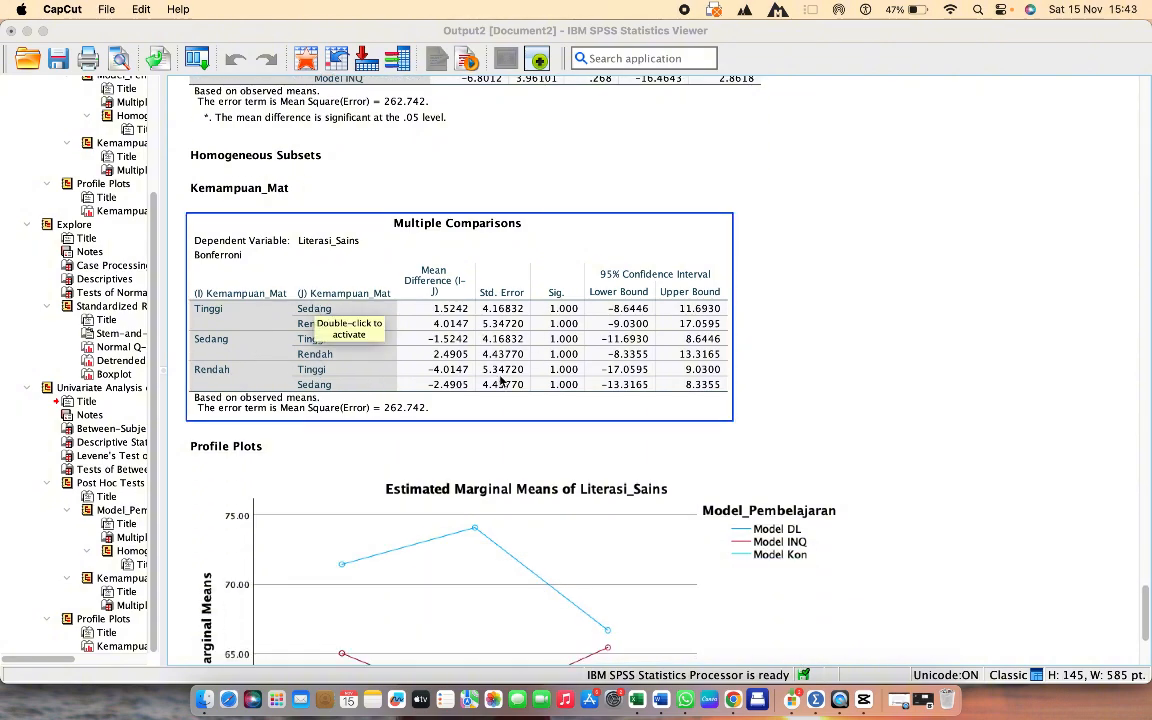
{"action": "scroll", "coordinate": [500, 380], "scroll_direction": "down", "scroll_amount": 1}
{"action": "scroll", "coordinate": [500, 380], "scroll_direction": "down", "scroll_amount": 1}
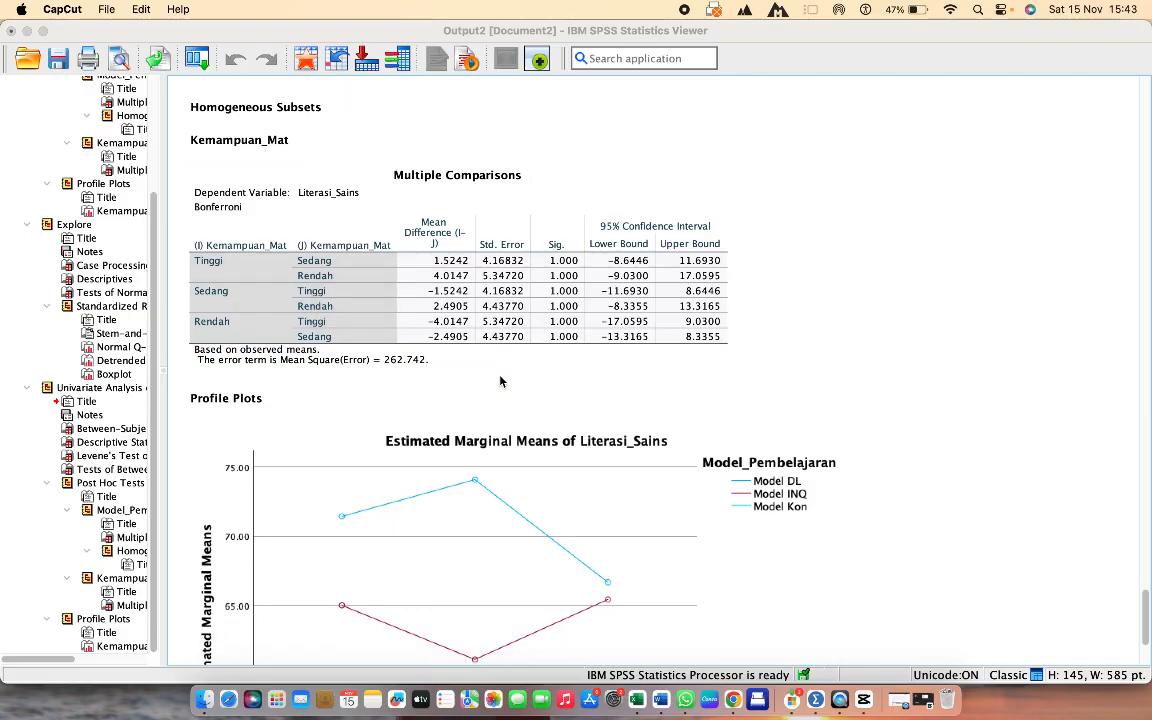
{"action": "scroll", "coordinate": [500, 380], "scroll_direction": "up", "scroll_amount": 2}
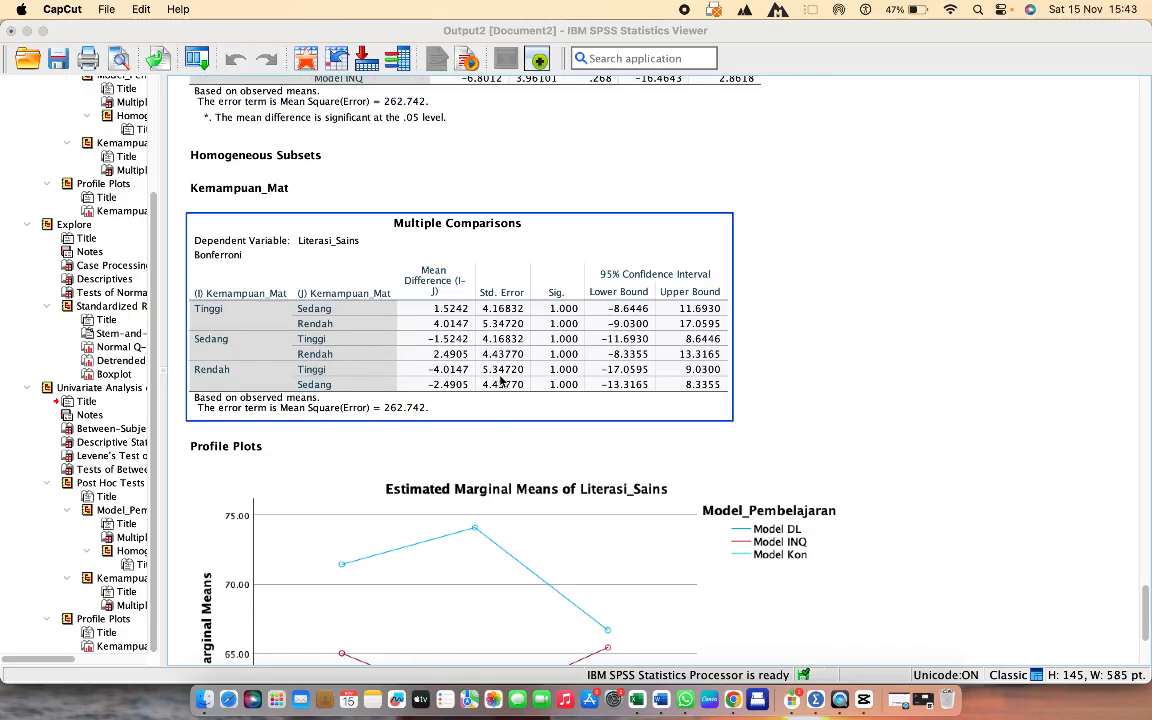
{"action": "scroll", "coordinate": [500, 380], "scroll_direction": "down", "scroll_amount": 9}
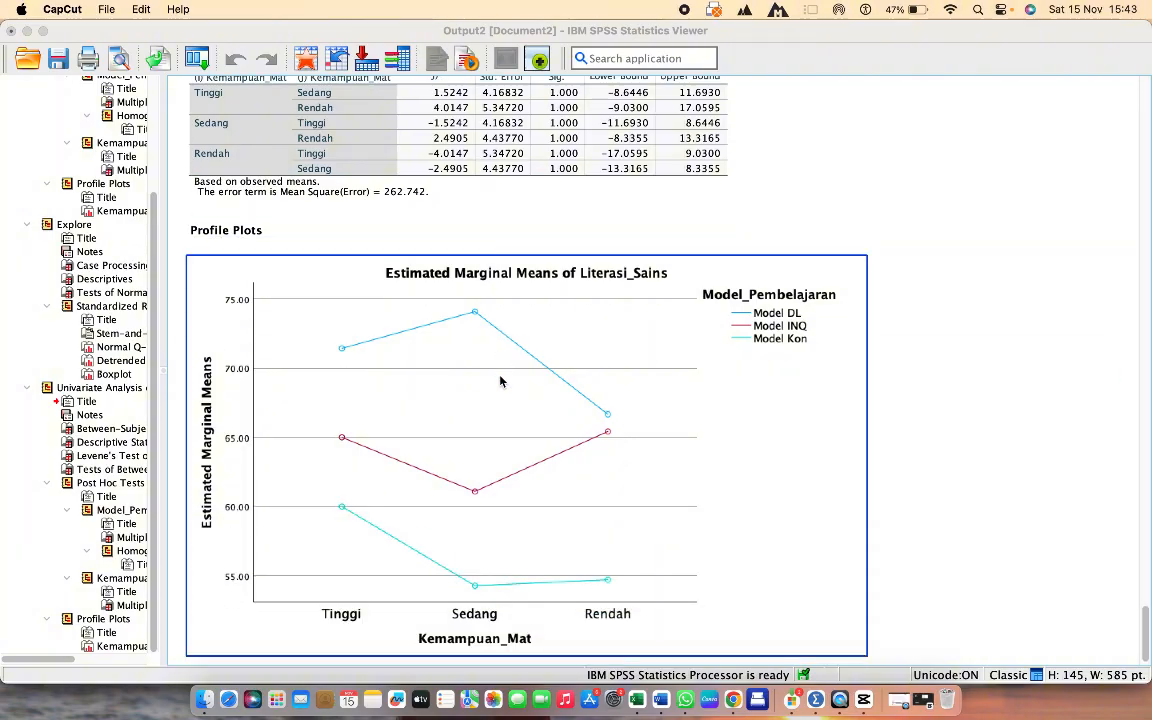